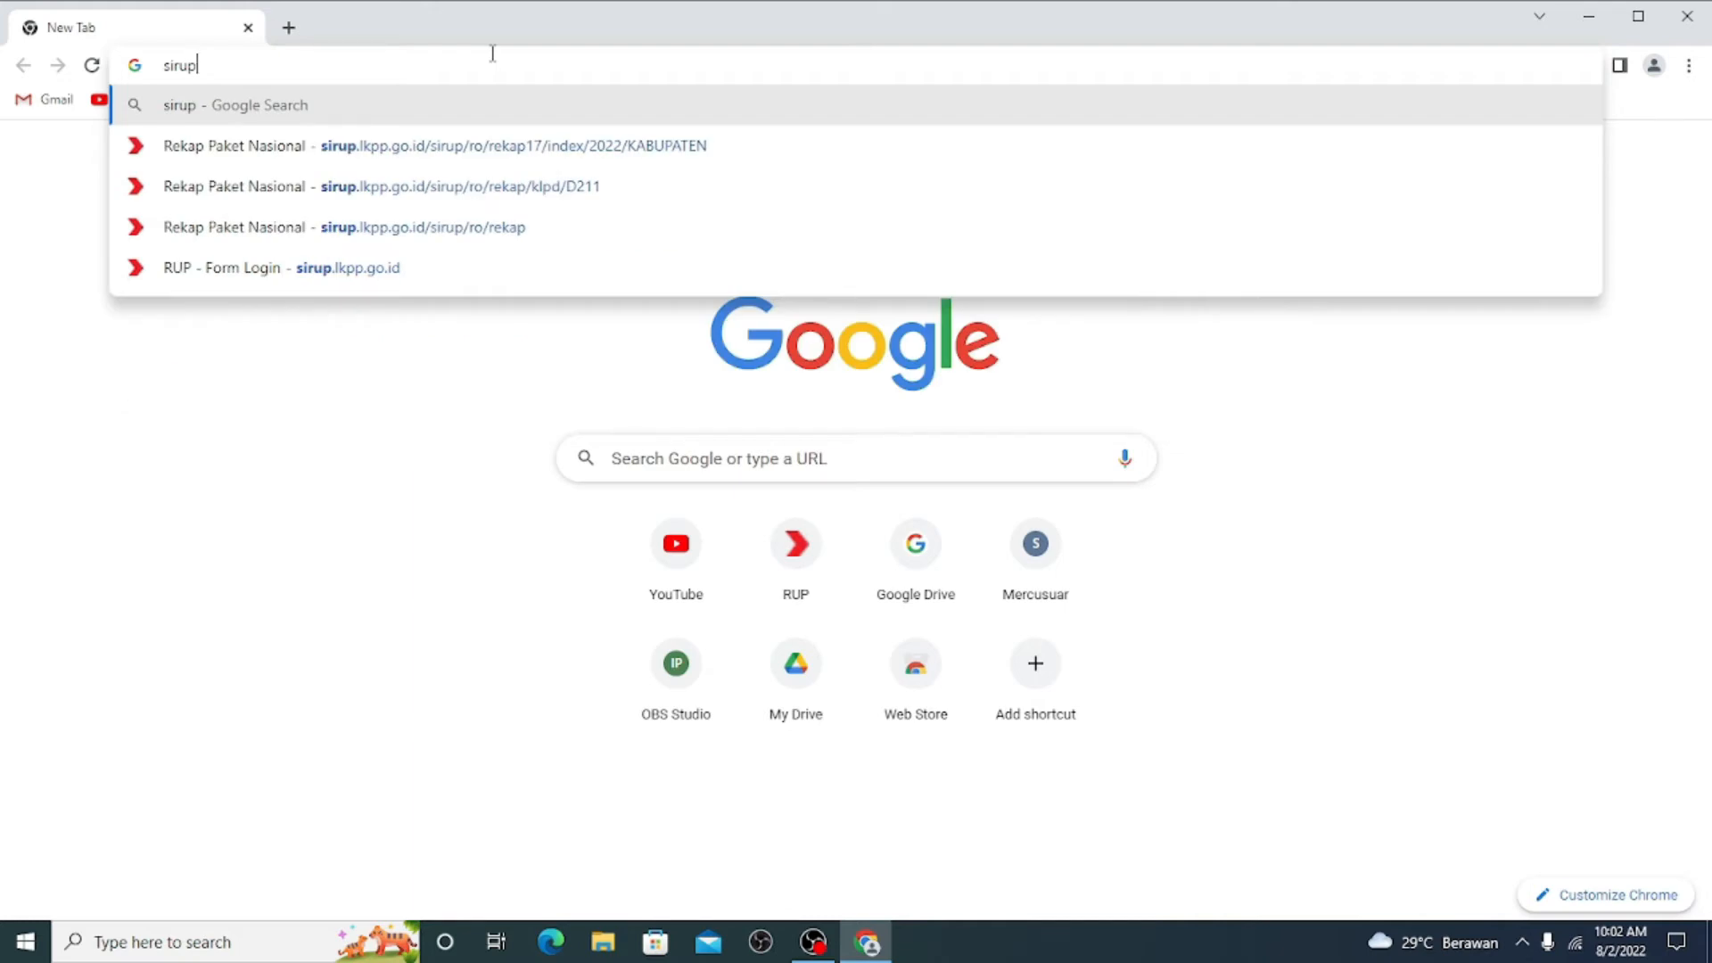
# Search the web for "sirup lkpp" and open the SiRUP - LKPP site, dismissing the translation offer.
pyautogui.write('lkpp')
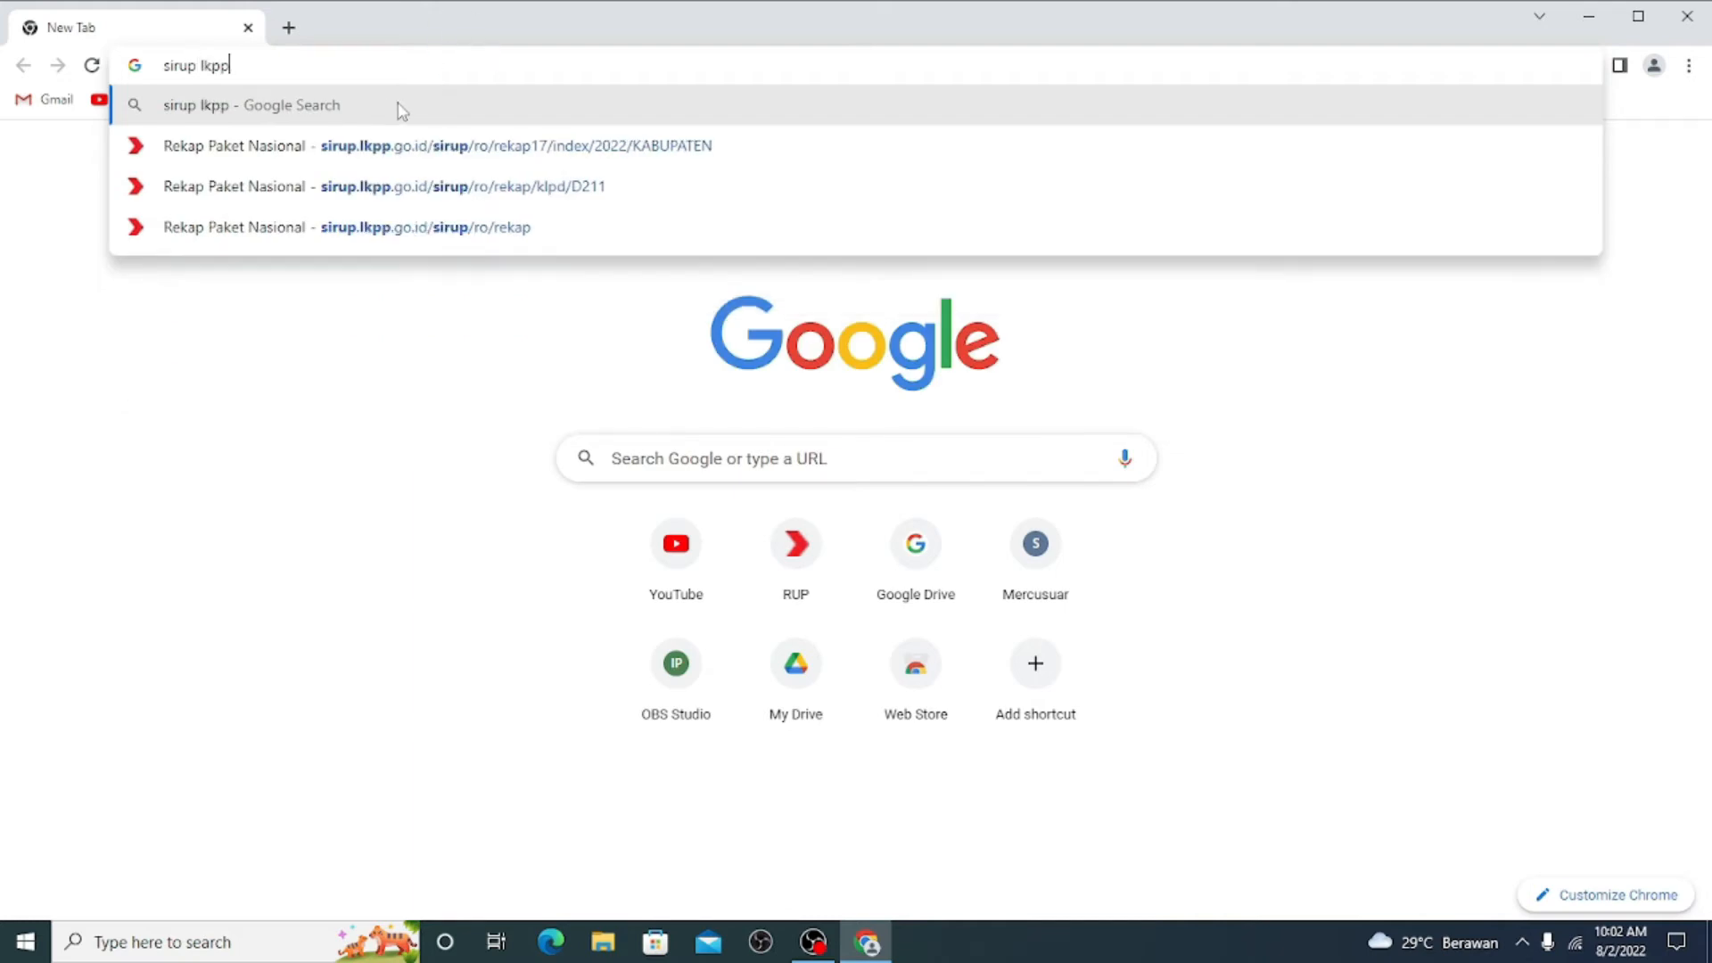
pyautogui.press('Return')
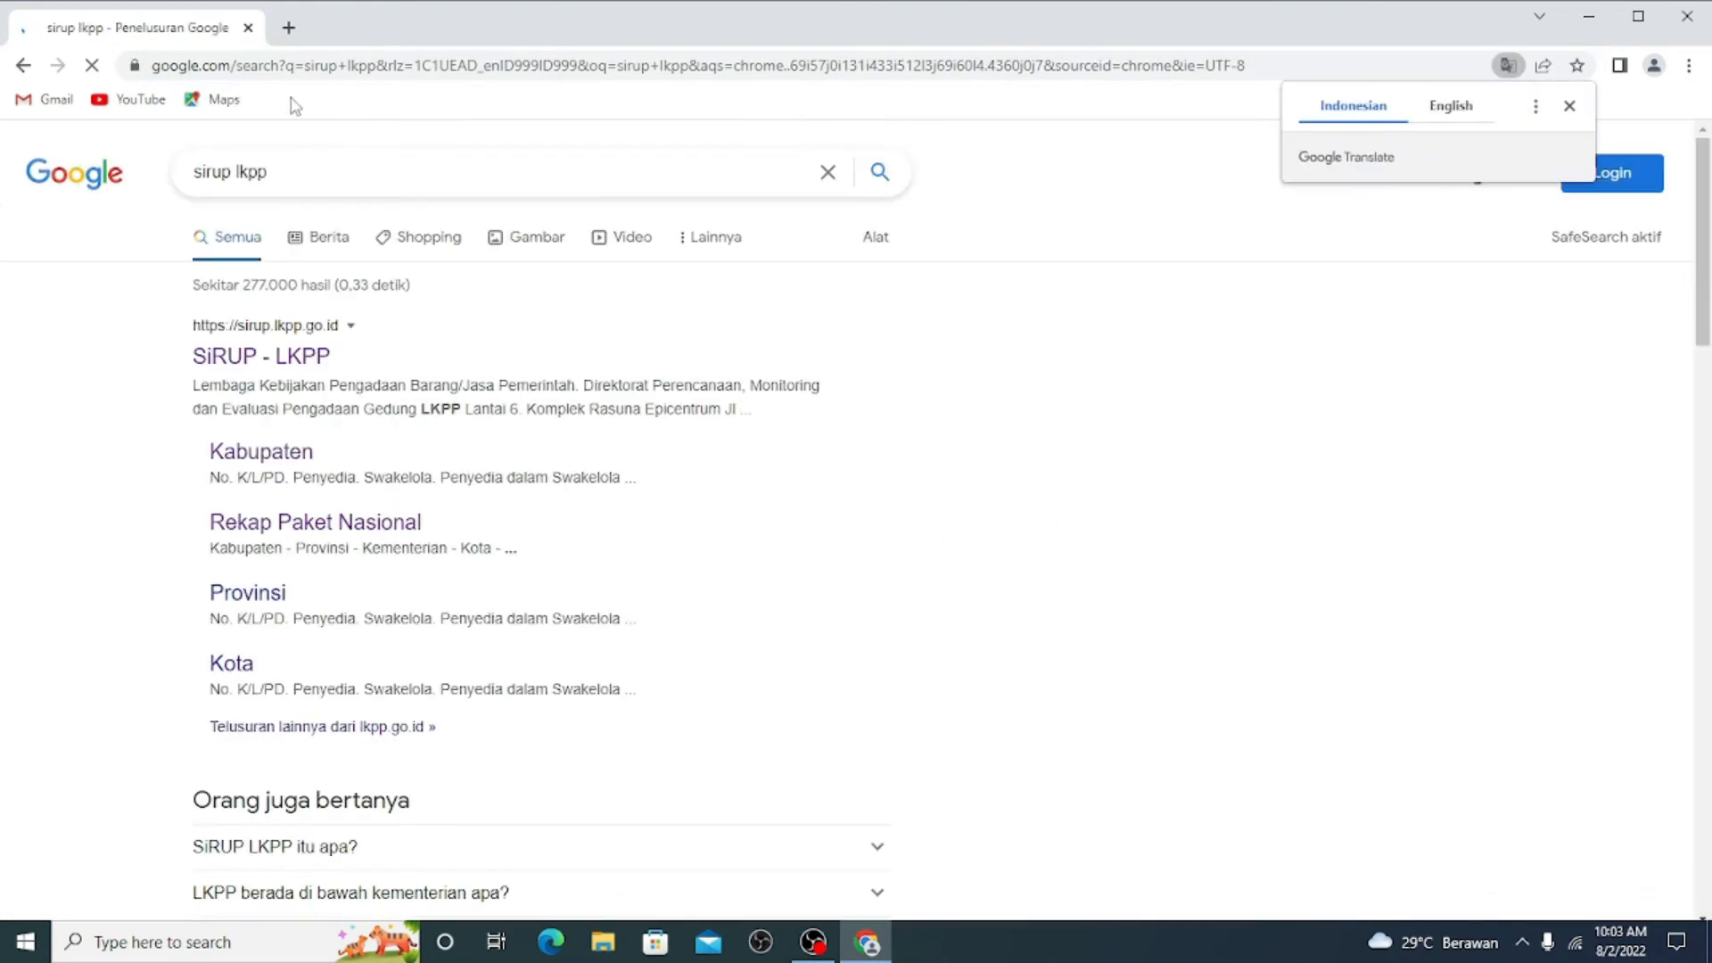
pyautogui.click(263, 361)
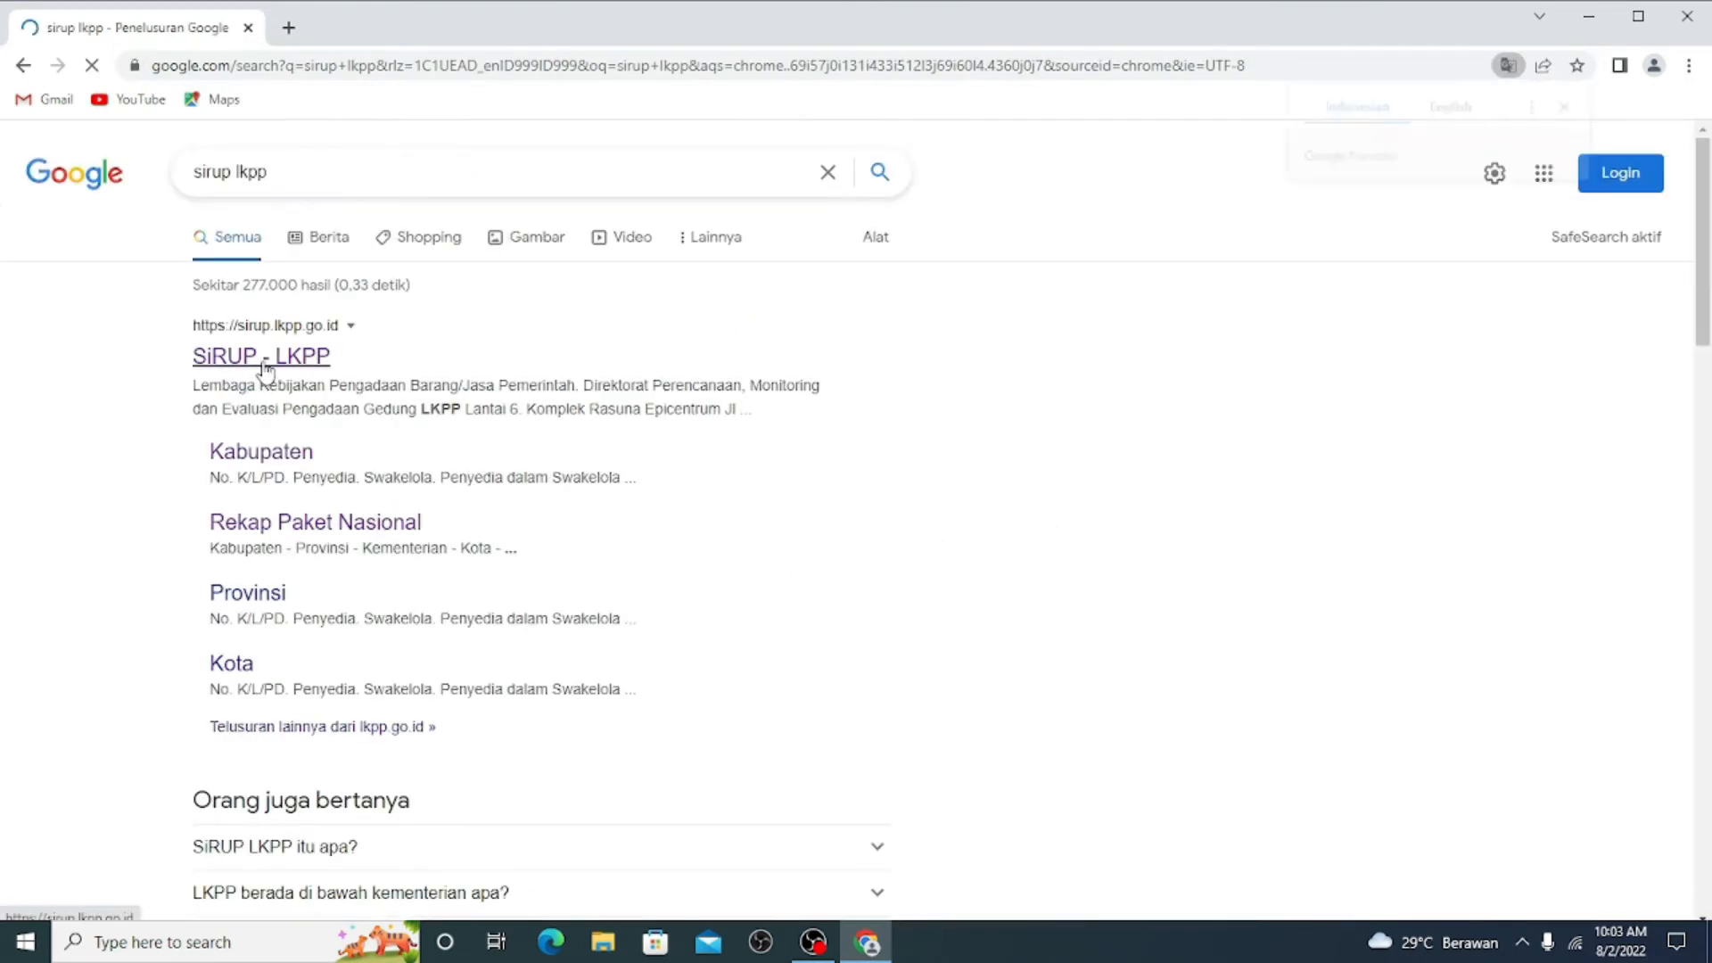
pyautogui.click(747, 447)
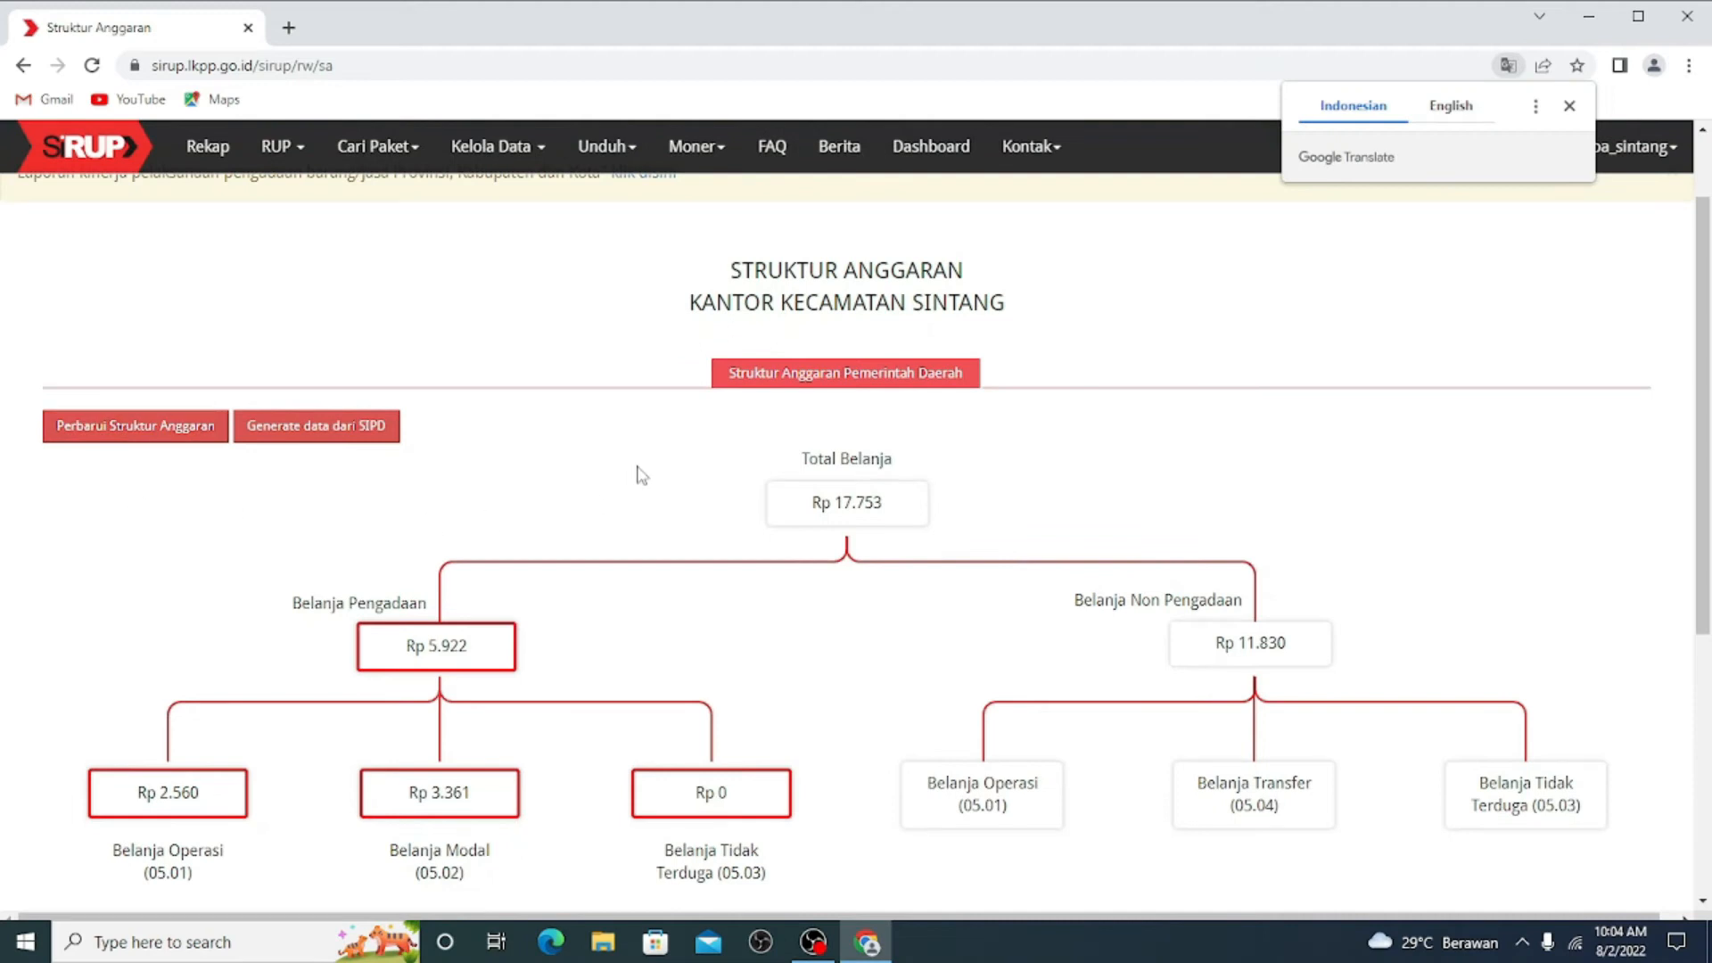
pyautogui.click(1570, 105)
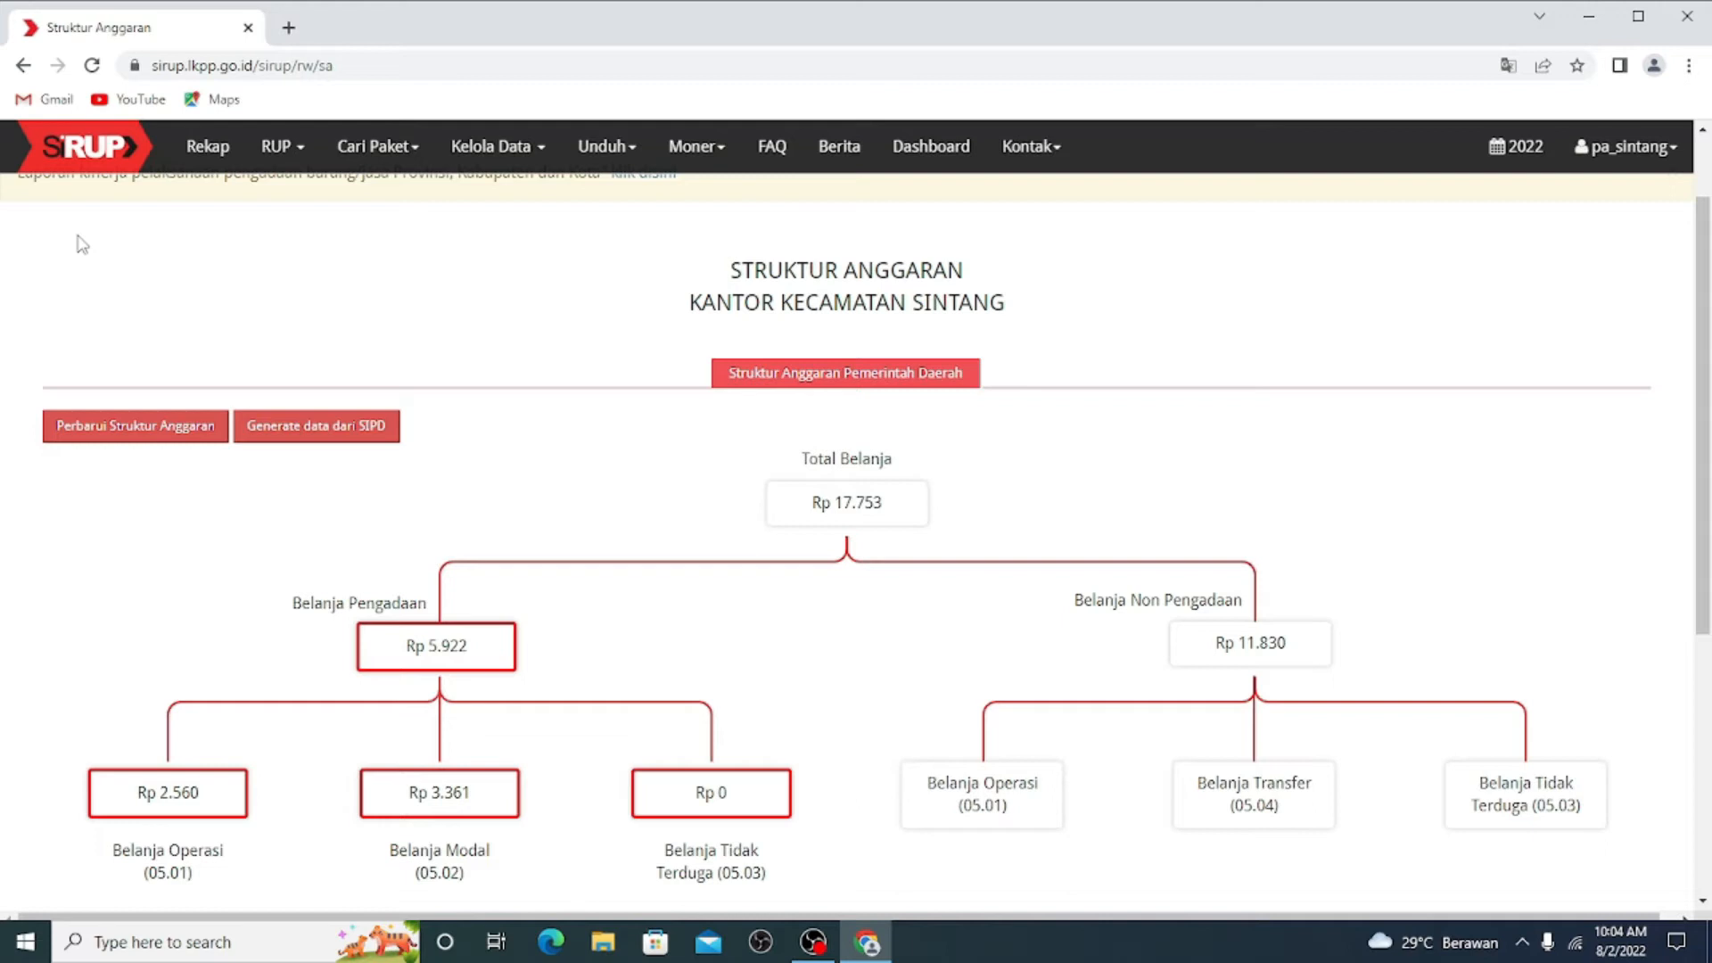
# Open the Tarik RKAD SIPD page to view the regional budget data retrieval details.
pyautogui.click(533, 148)
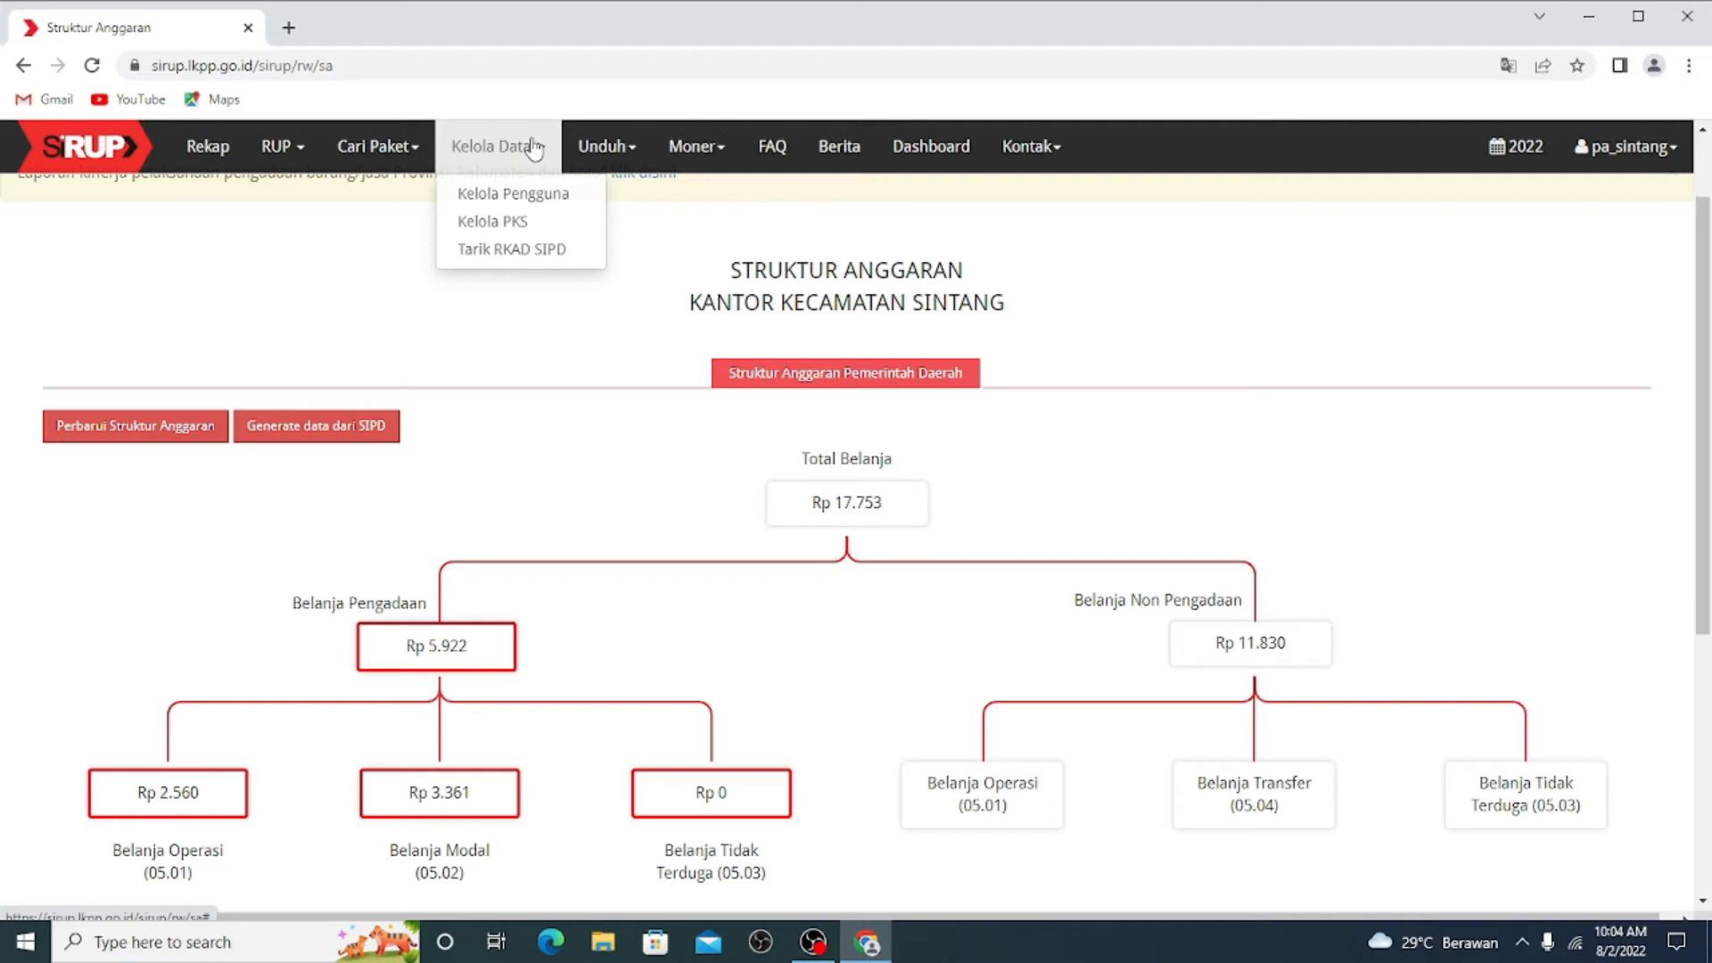
pyautogui.click(532, 251)
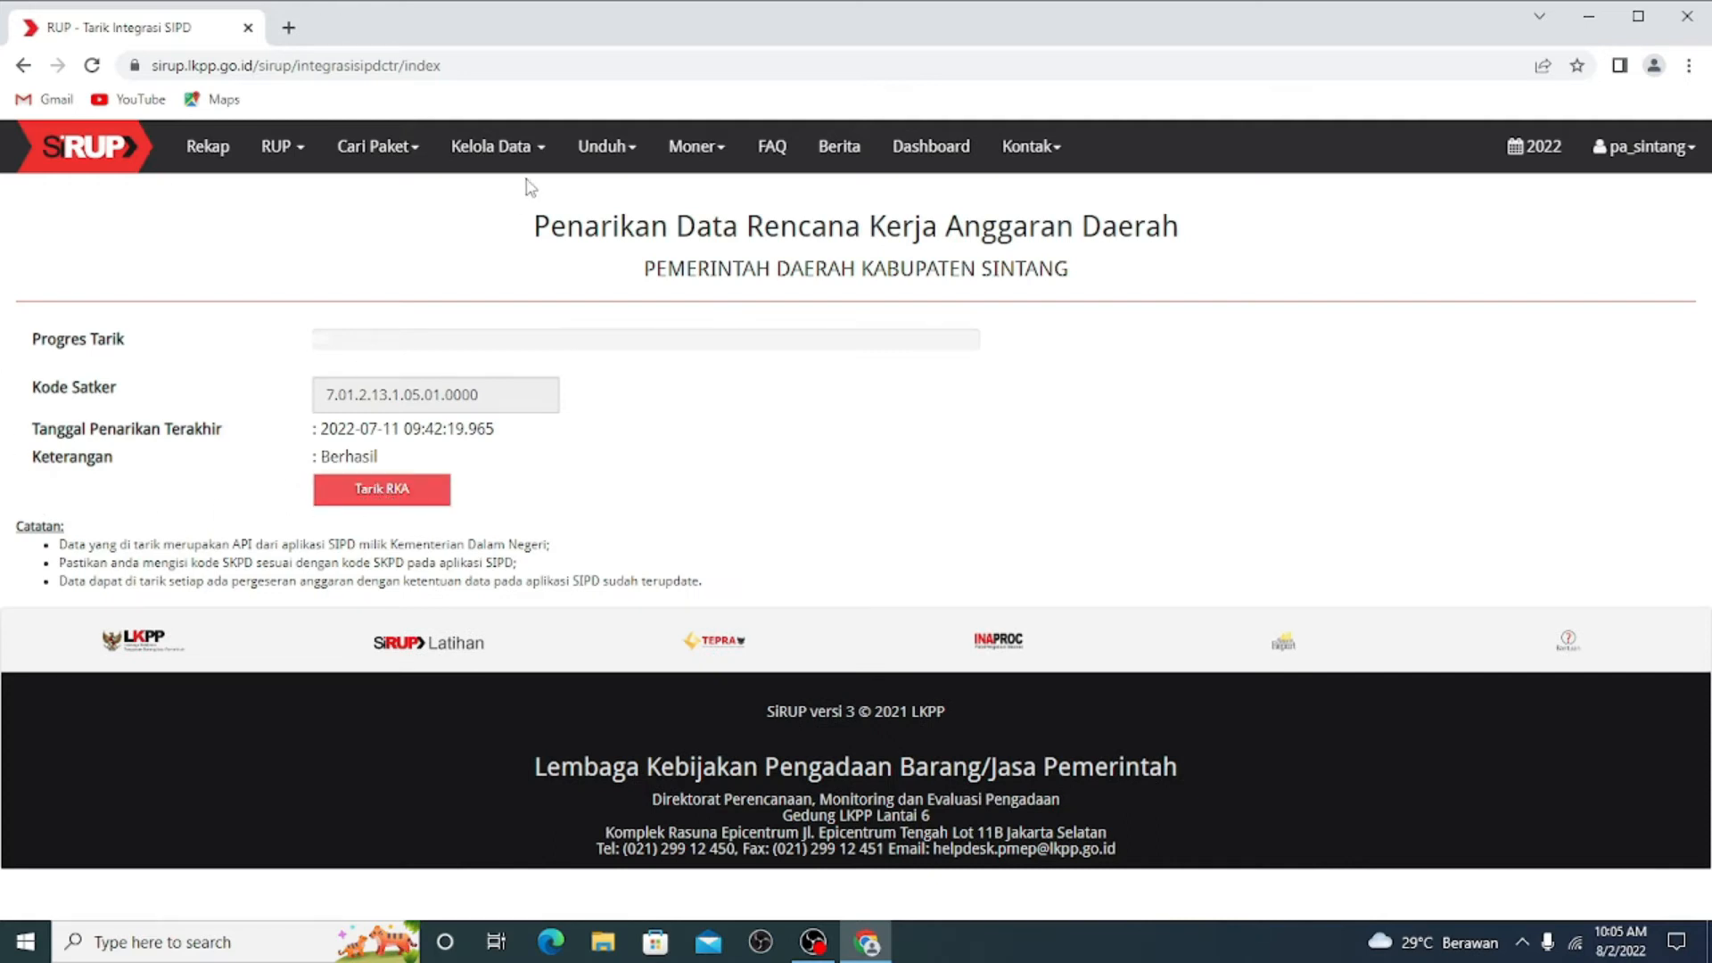
# In Kelola PKS, open the edit form for Administrasi Keuangan Perangkat Daerah under PROGRAM PENUNJANG URUSAN PEMERINTAHAN DAERAH KABUPATEN/KOTA.
pyautogui.click(523, 147)
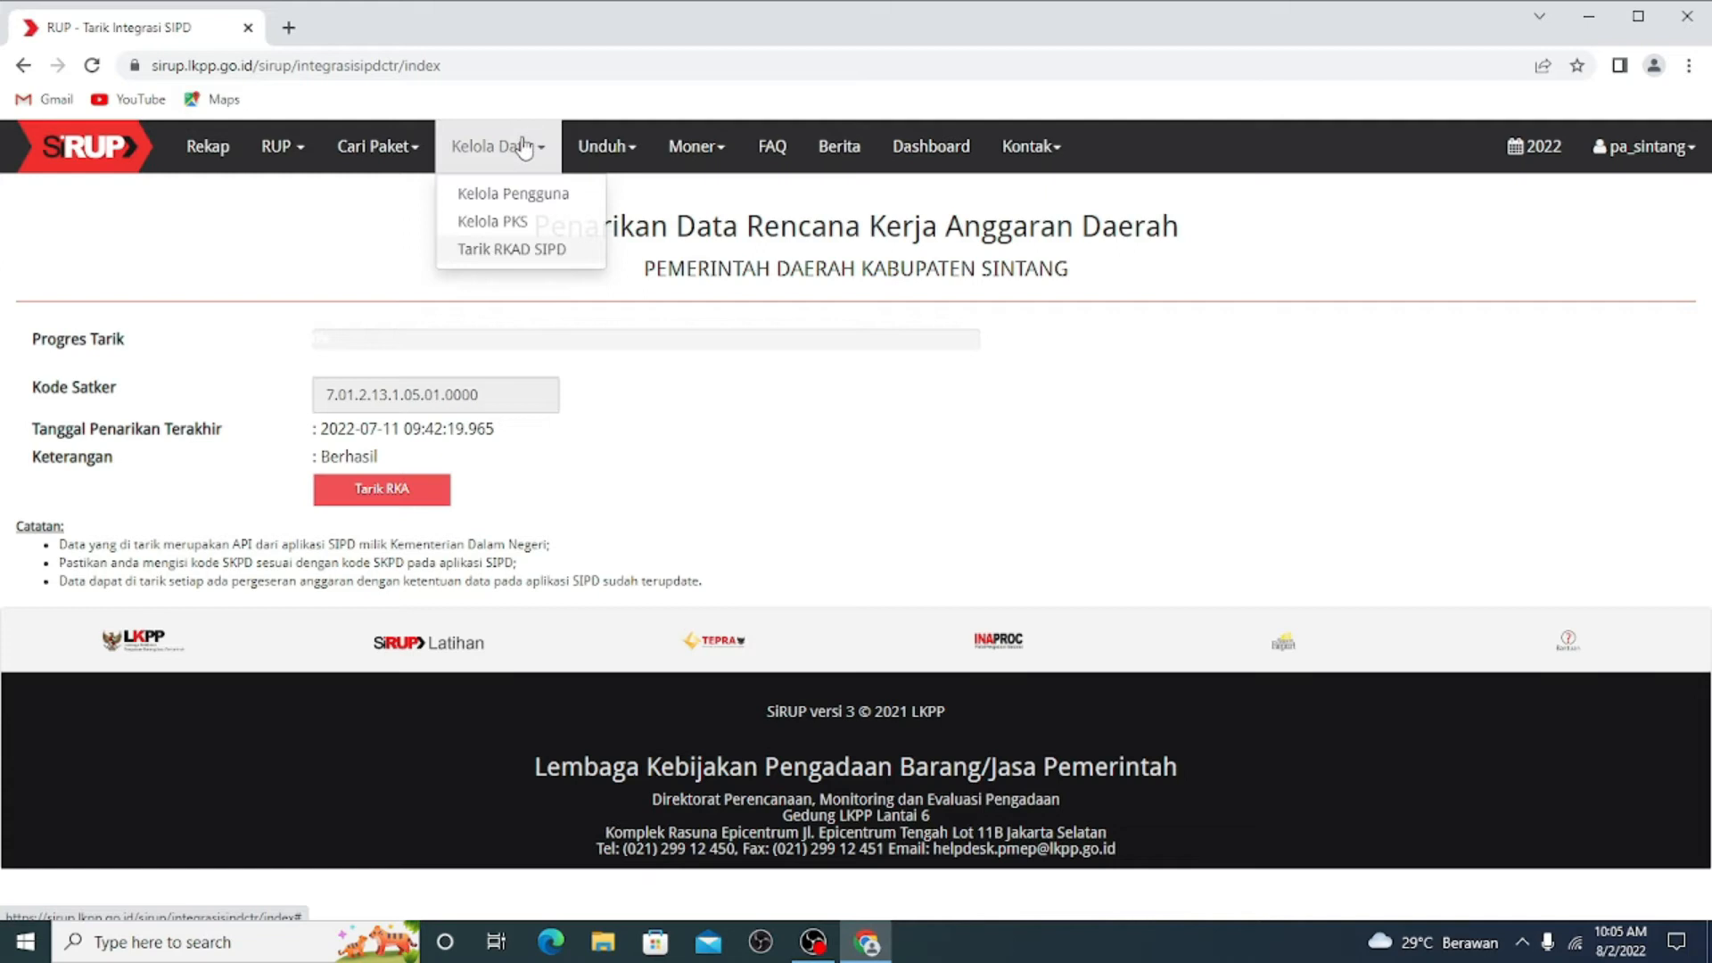
pyautogui.click(515, 223)
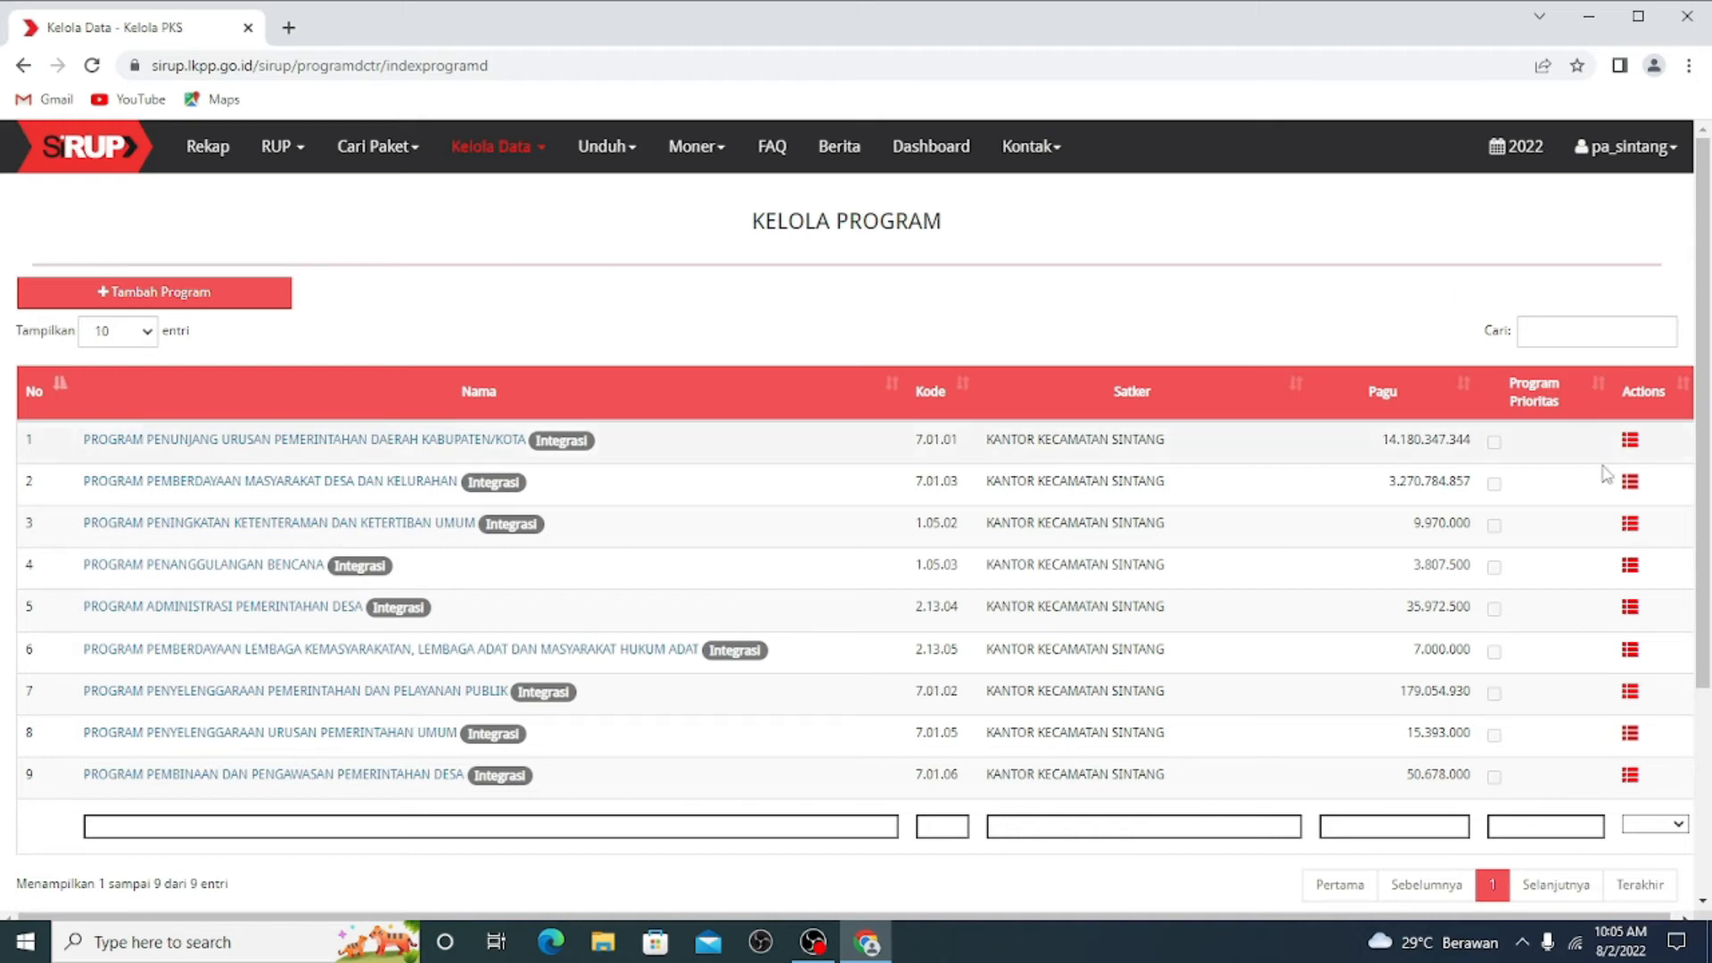
pyautogui.click(1628, 446)
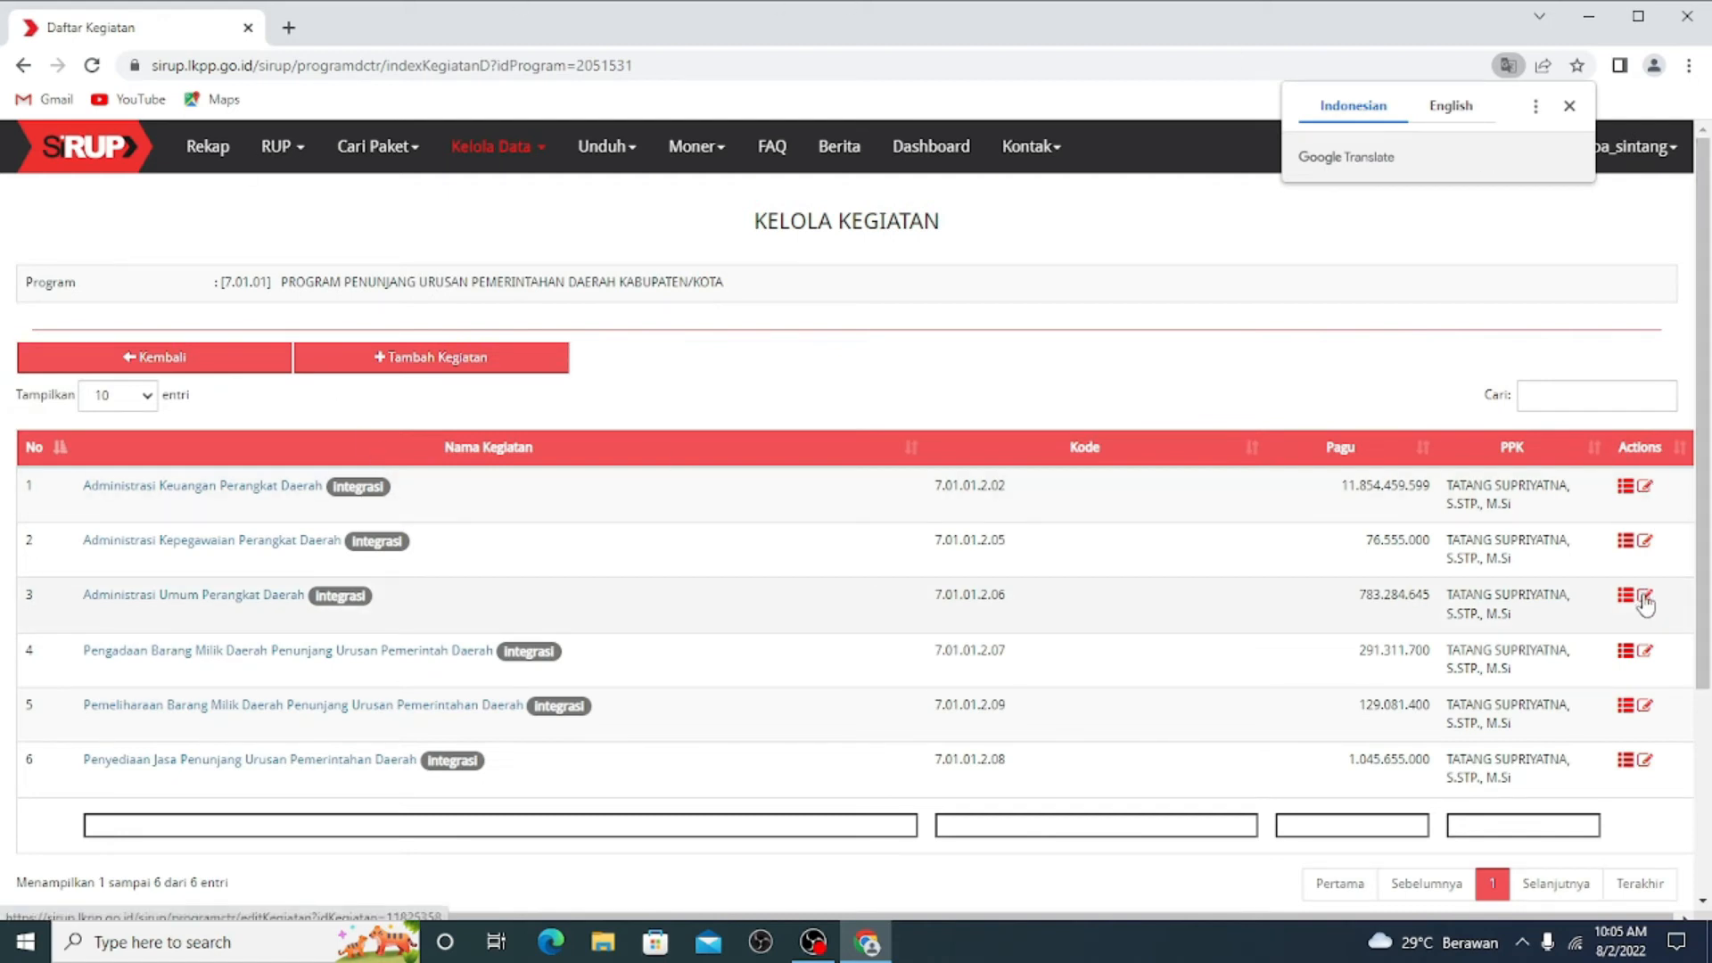
pyautogui.click(1646, 485)
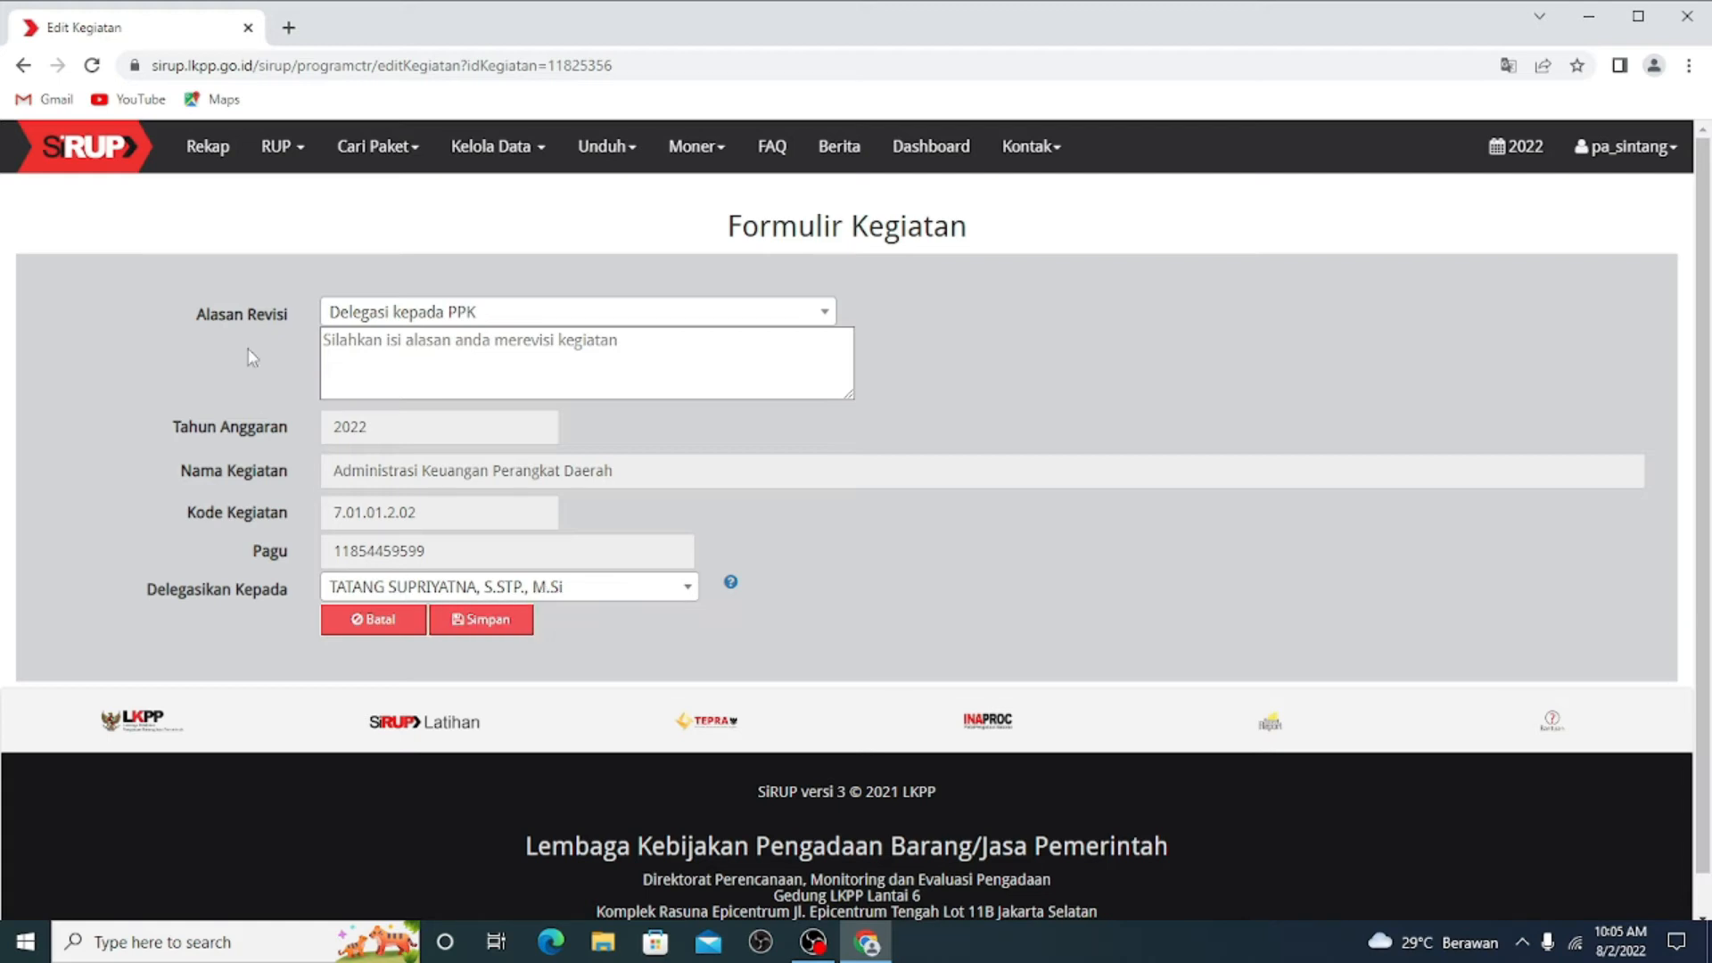
# Log out of the current SiRUP account and open the LPSE Kabupaten Sintang site in a new tab.
pyautogui.click(1640, 148)
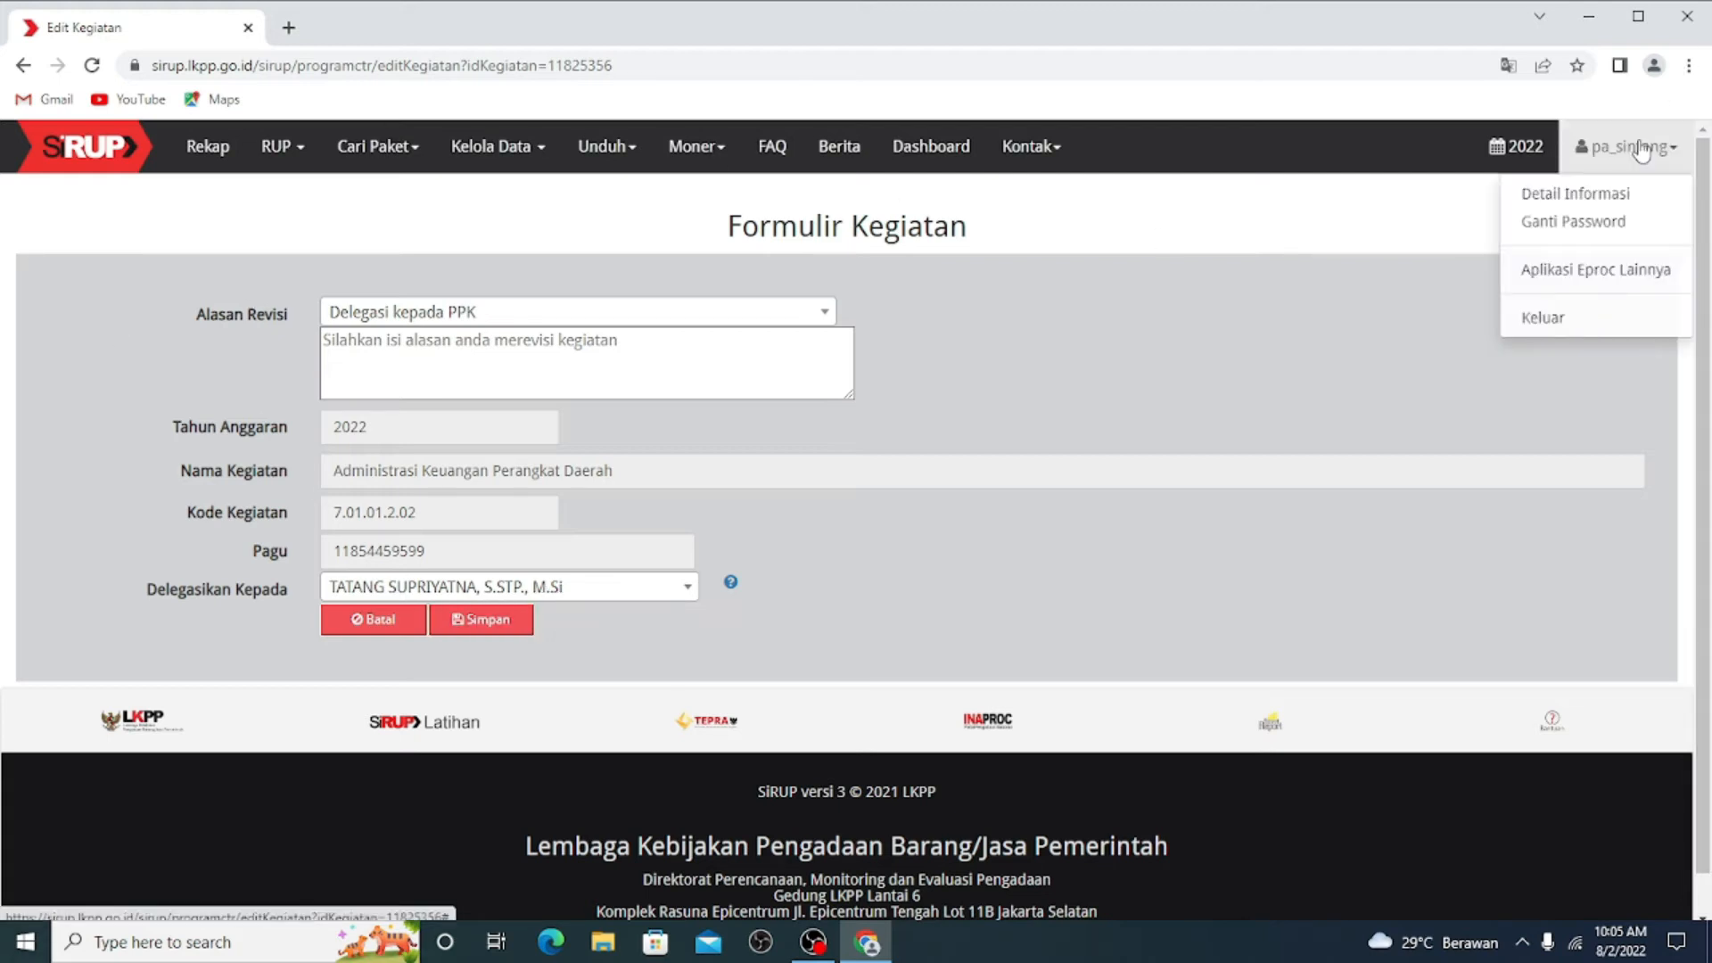
pyautogui.click(1611, 335)
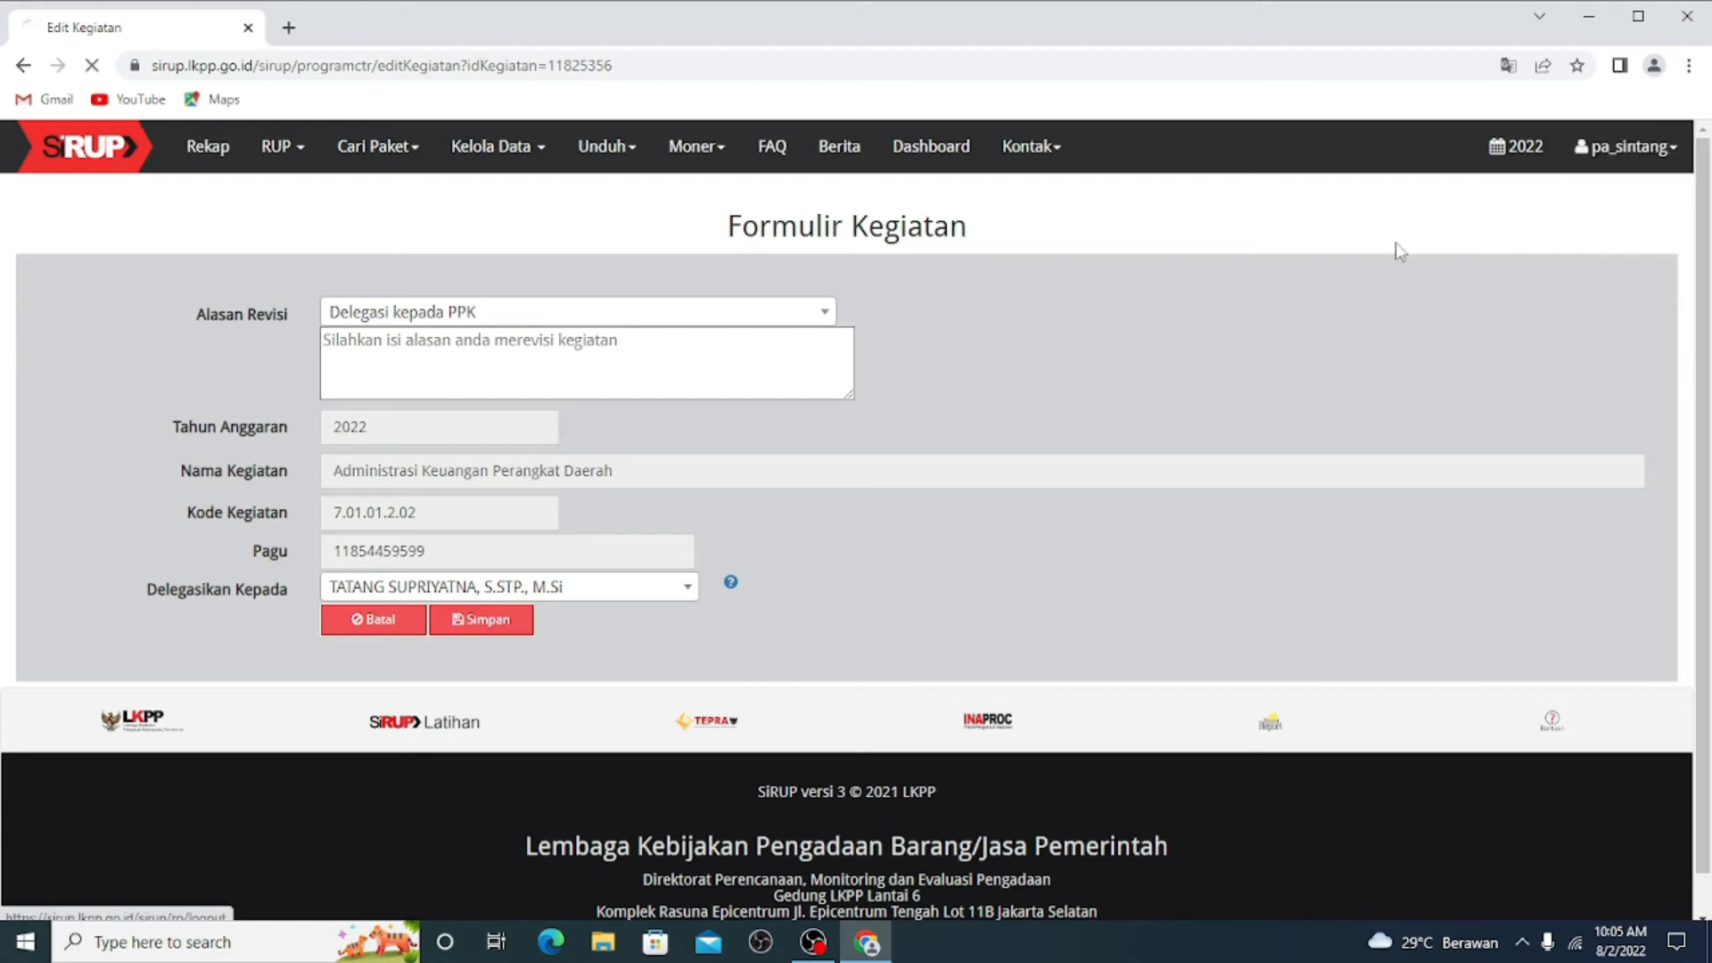
pyautogui.click(289, 28)
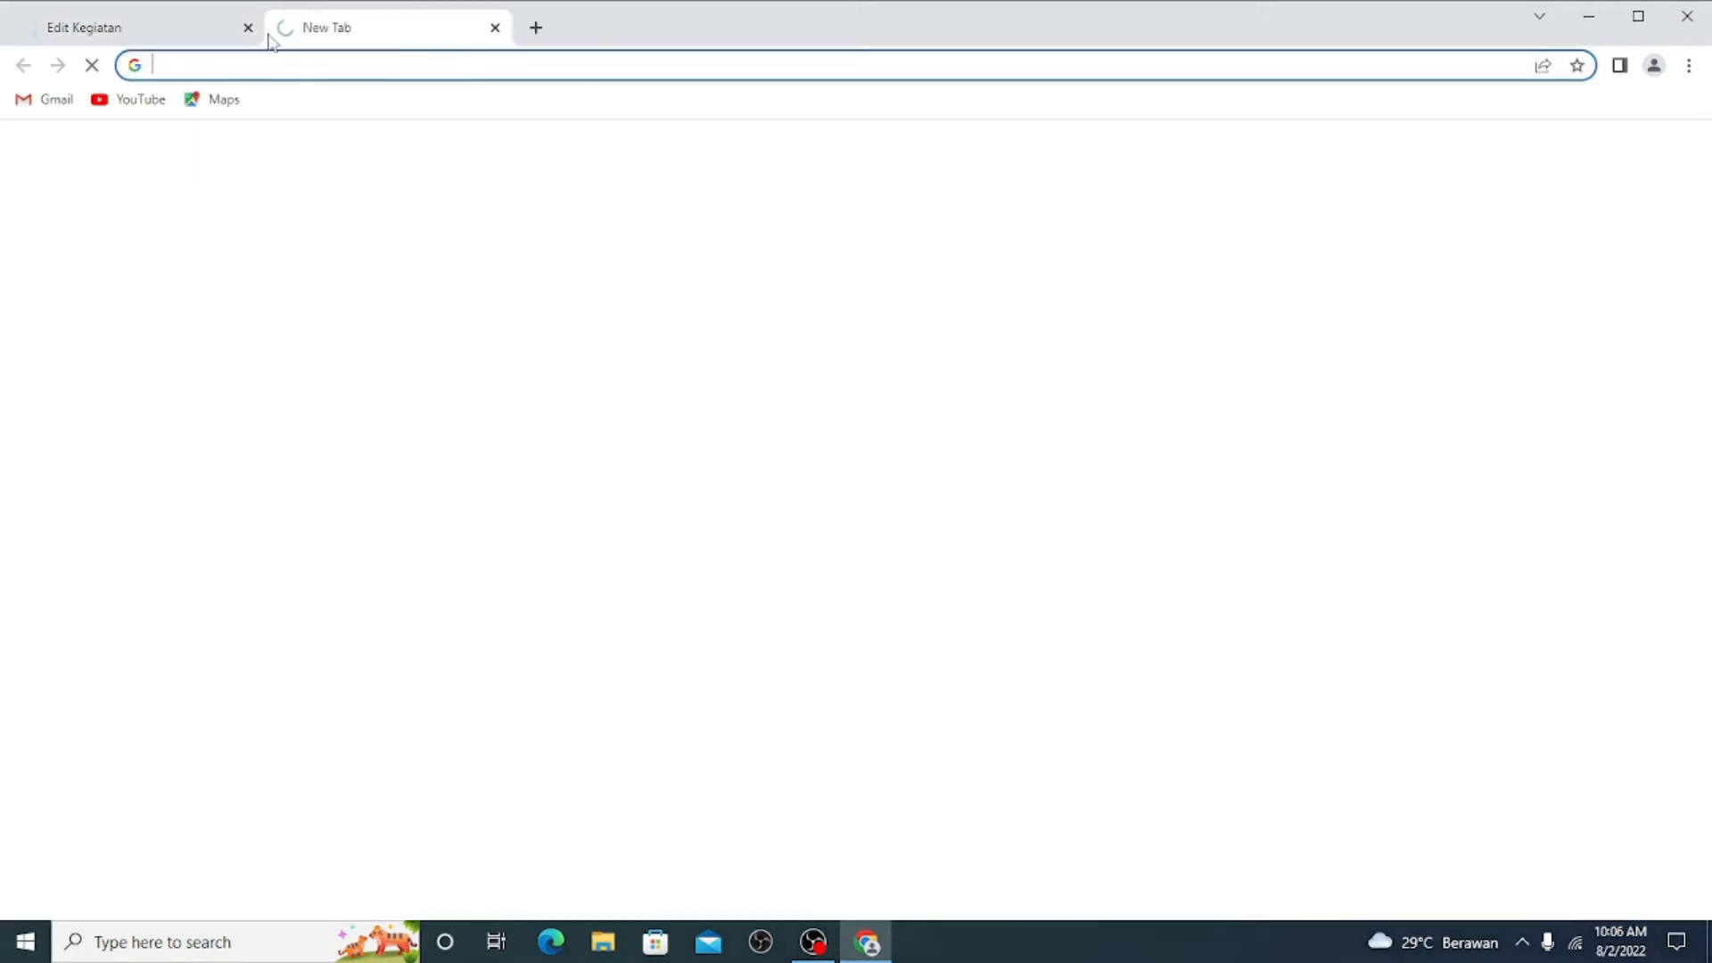
pyautogui.write('lpse')
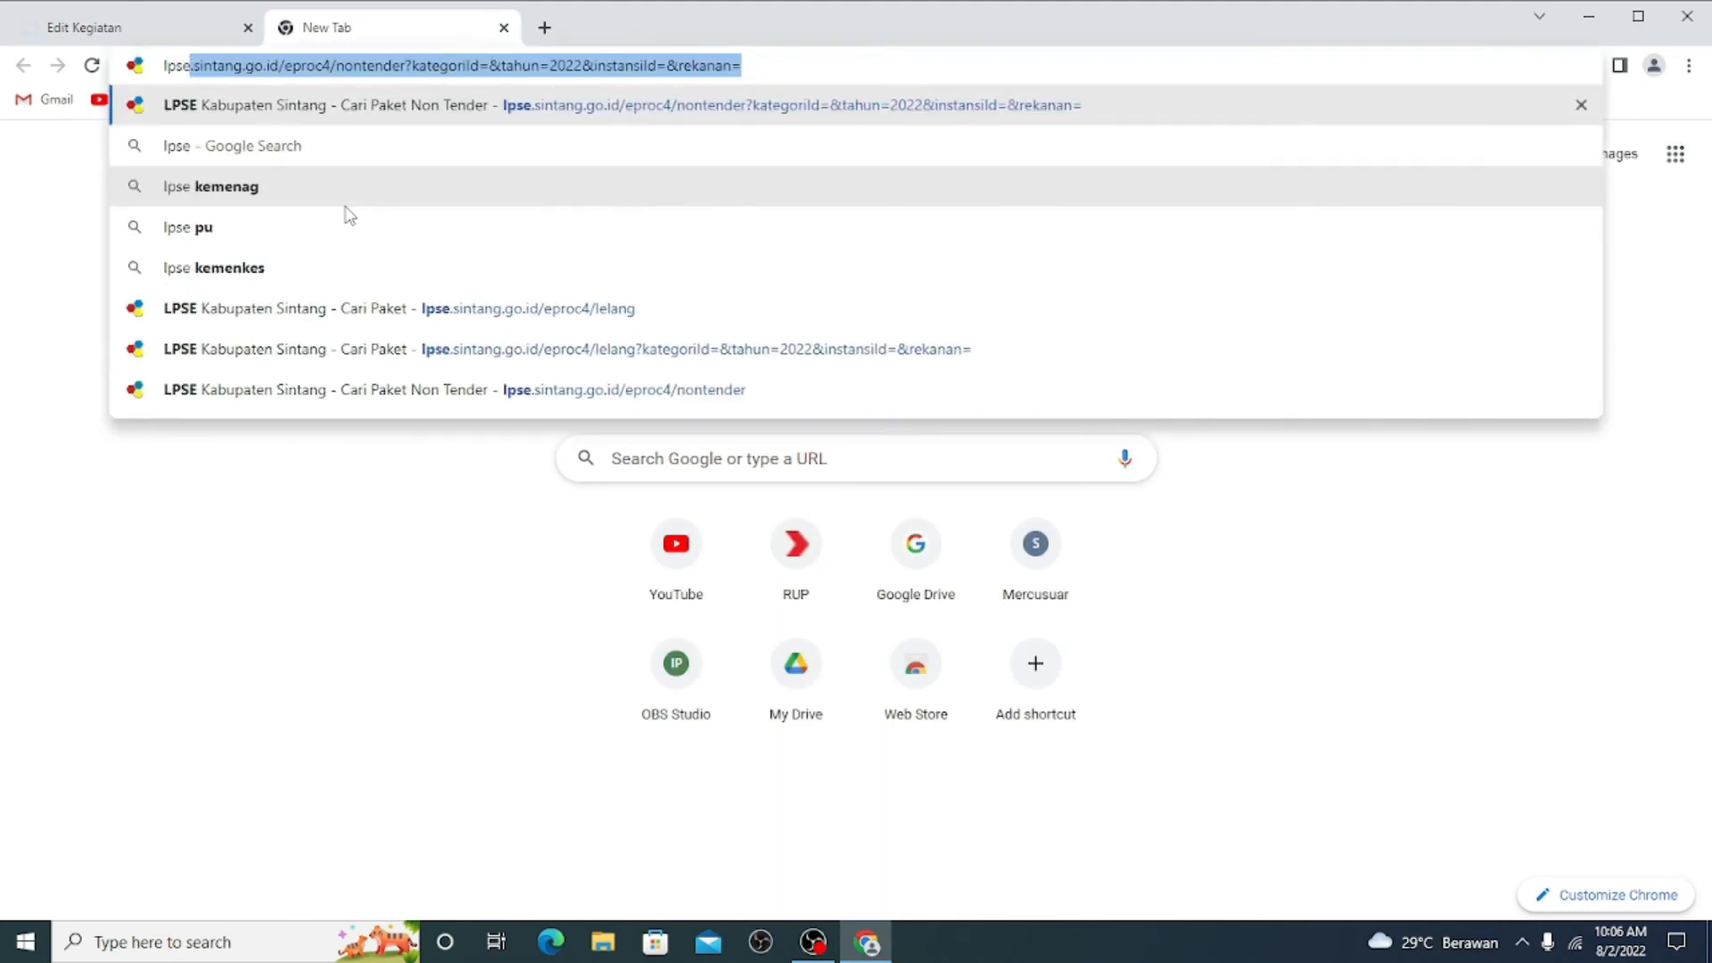
pyautogui.press('Return')
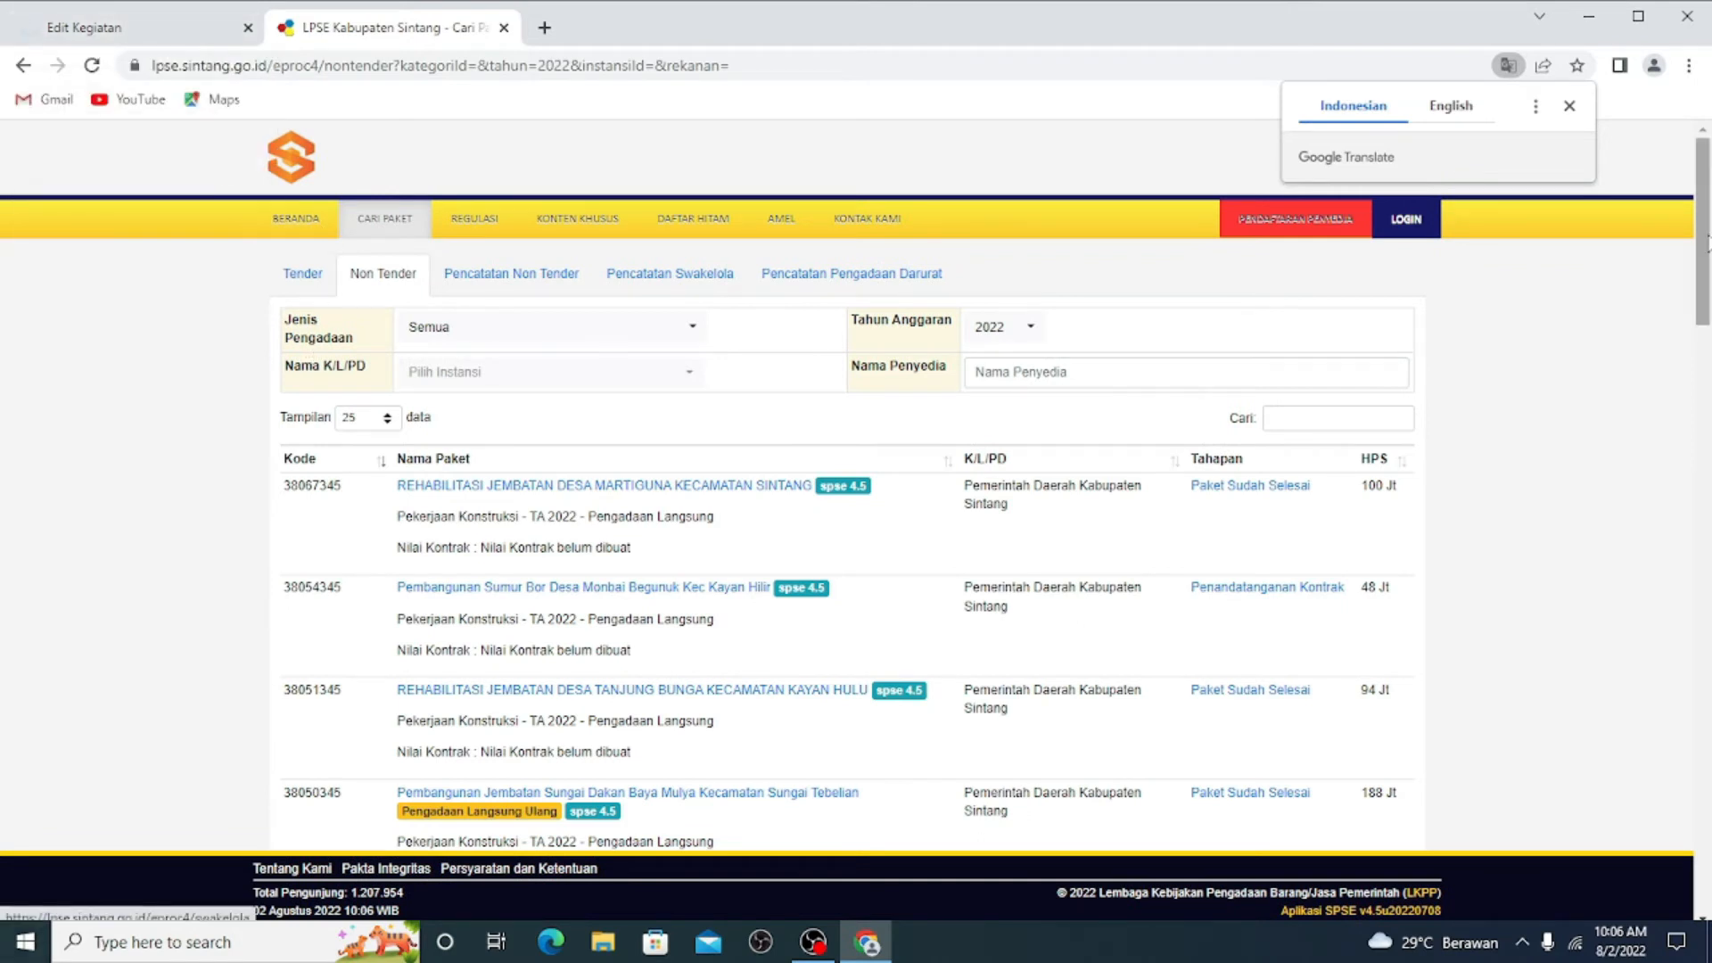
# Log in to LPSE as a Non Penyedia user with the PPK account.
pyautogui.click(1406, 218)
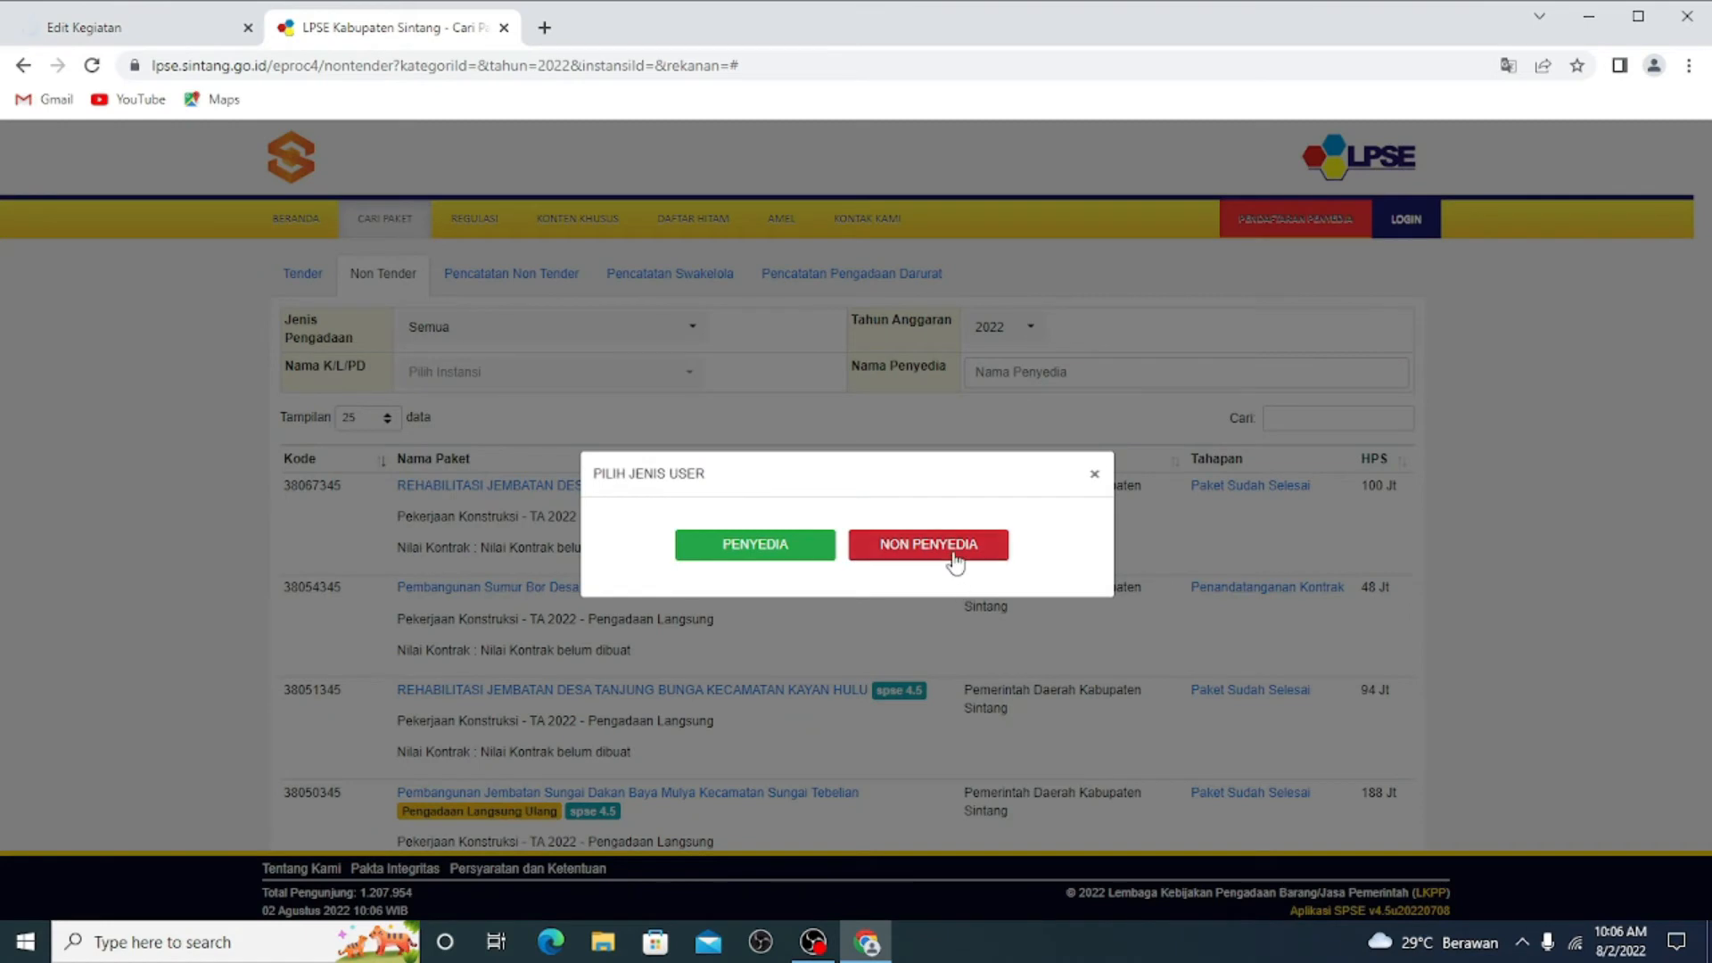
pyautogui.click(955, 562)
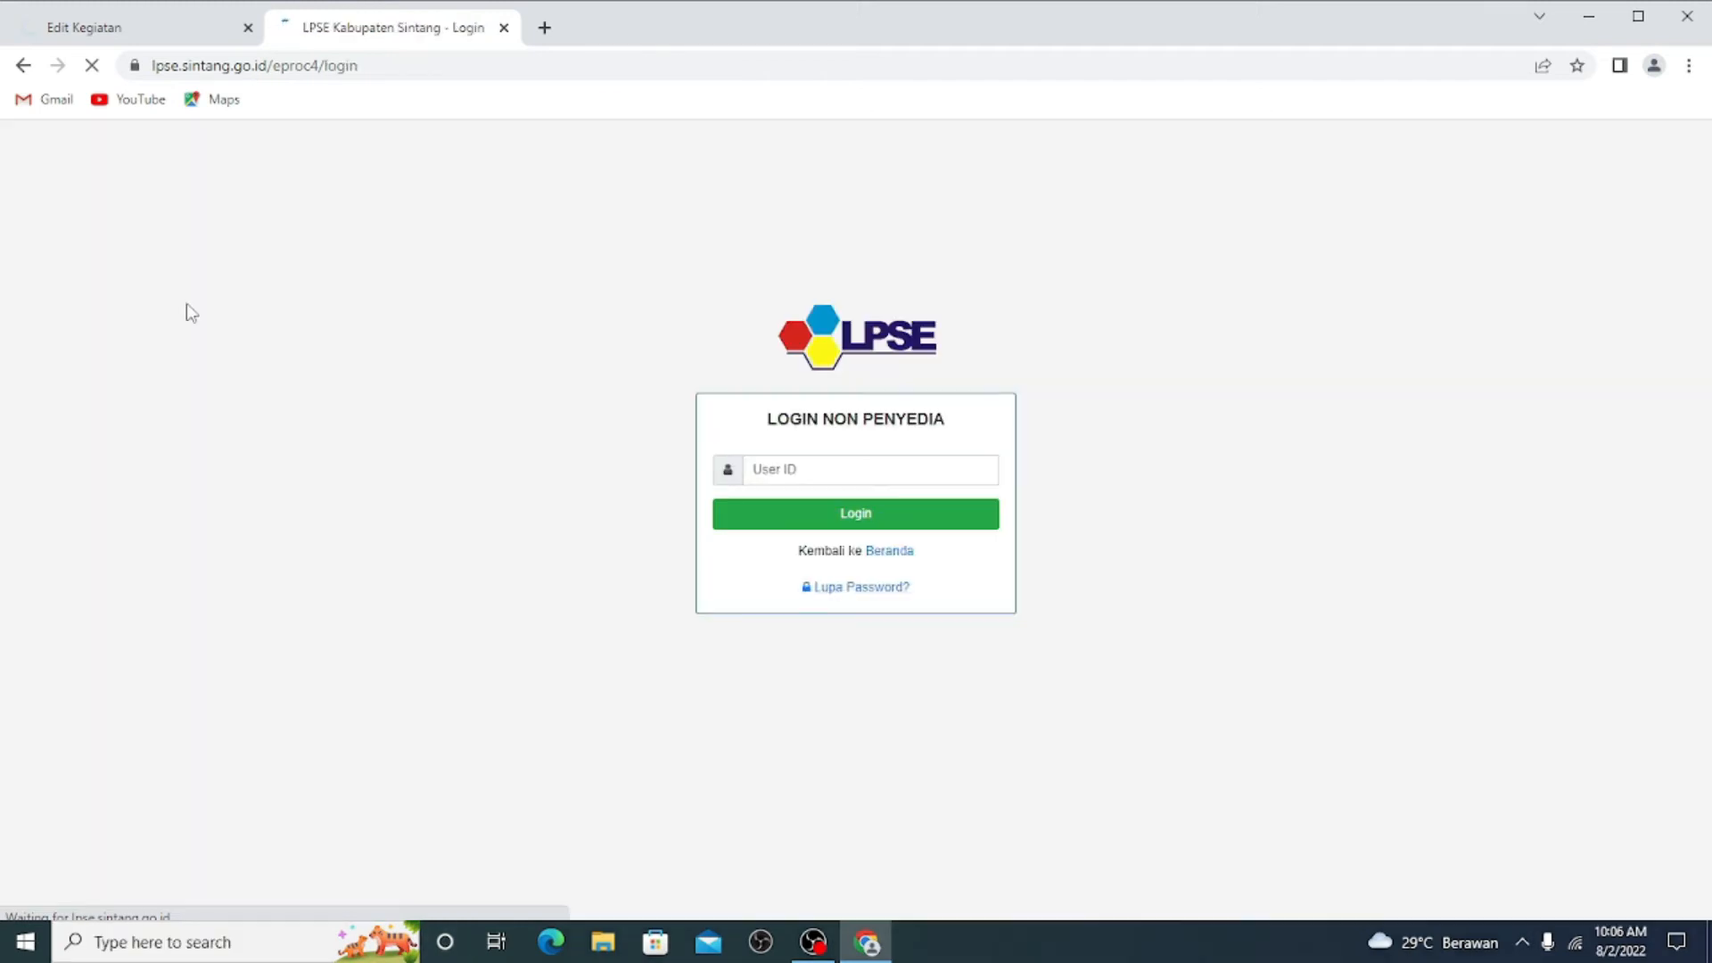
pyautogui.click(919, 471)
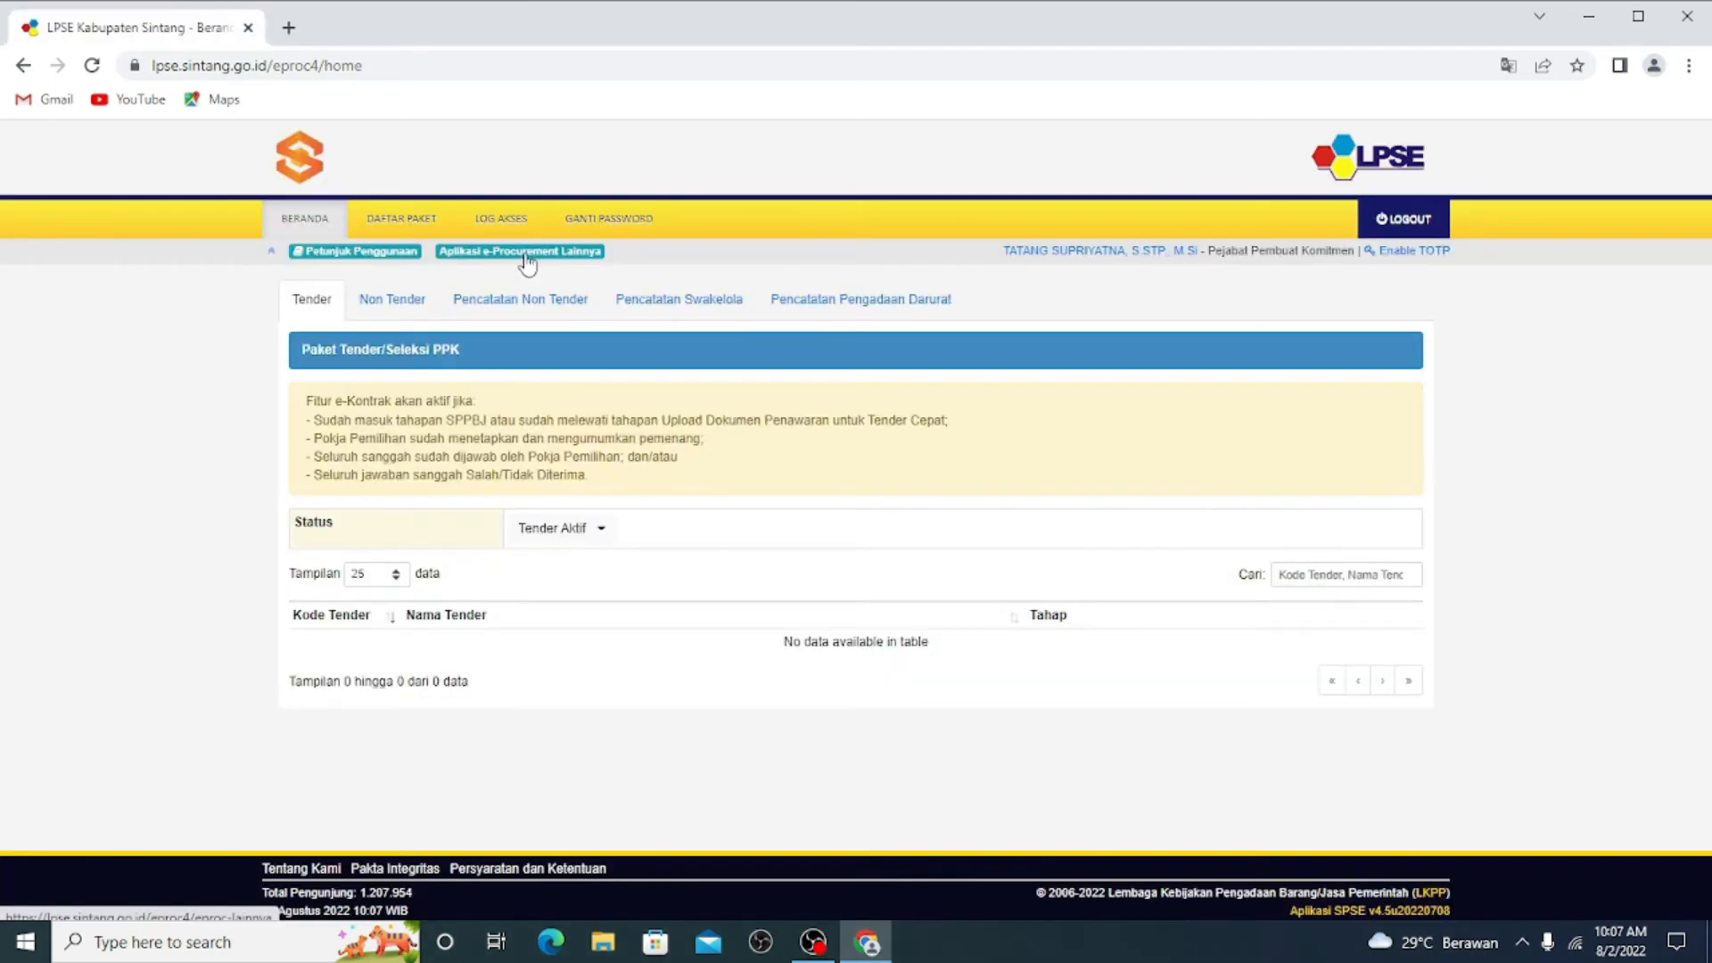
# Enter the SiRUP production application through LPSE's Aplikasi e-Procurement Lainnya portal.
pyautogui.click(524, 264)
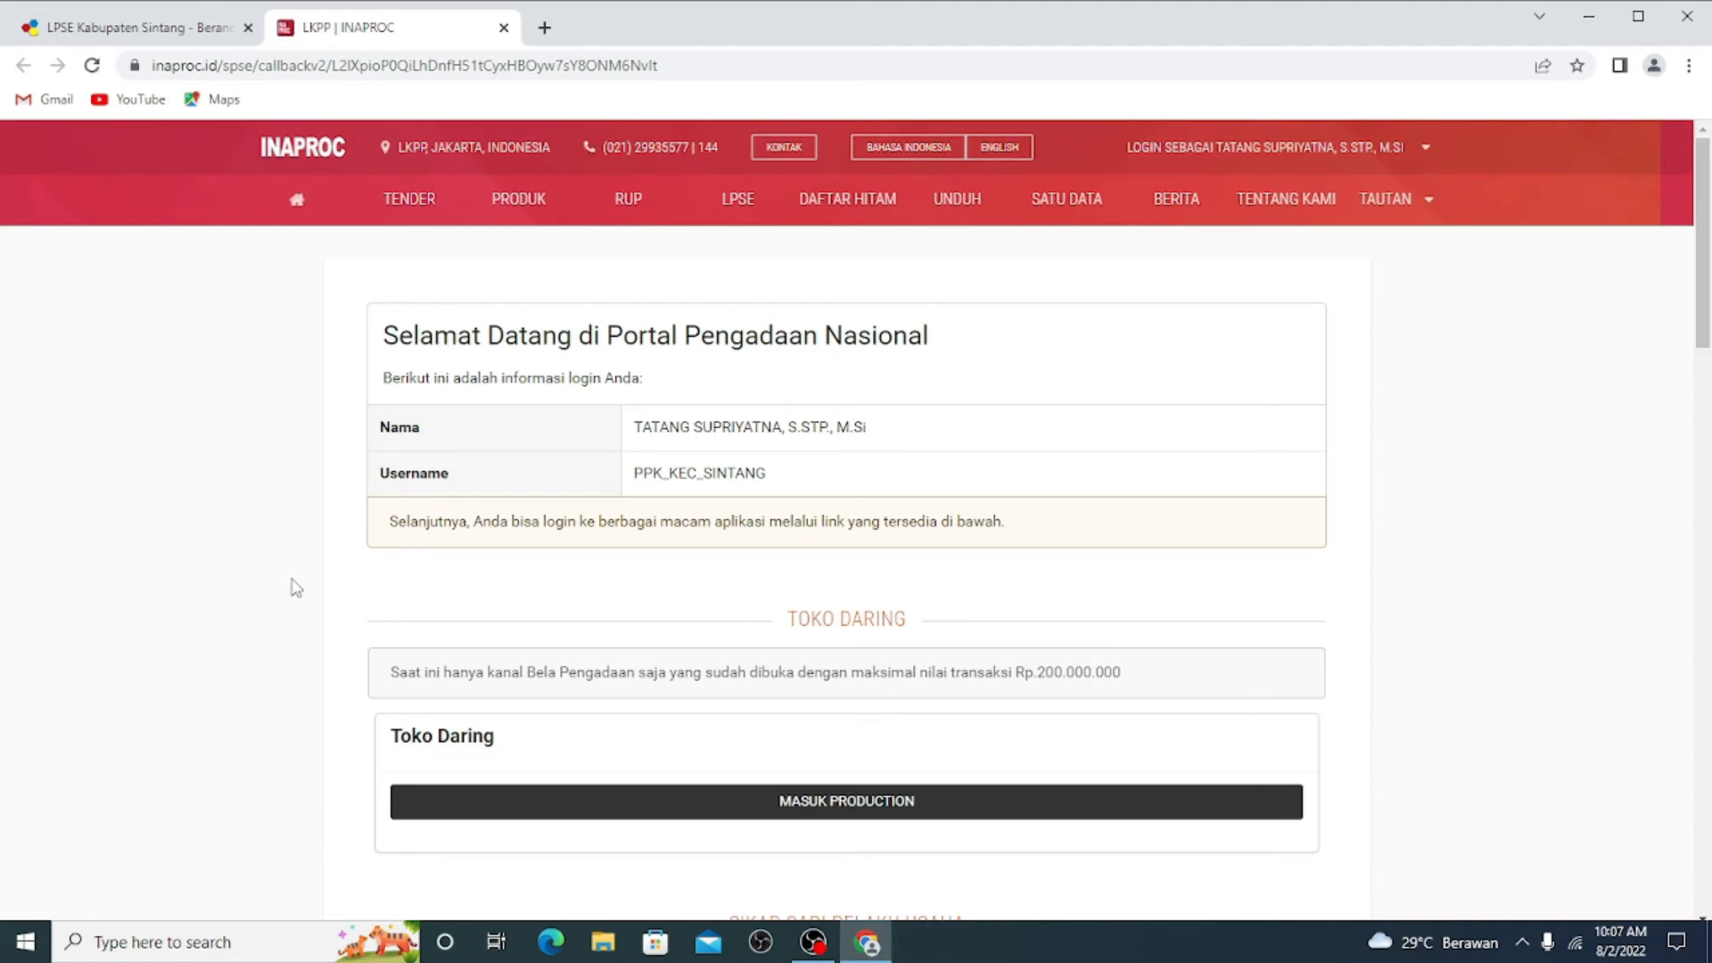
pyautogui.scroll(-7, 296, 589)
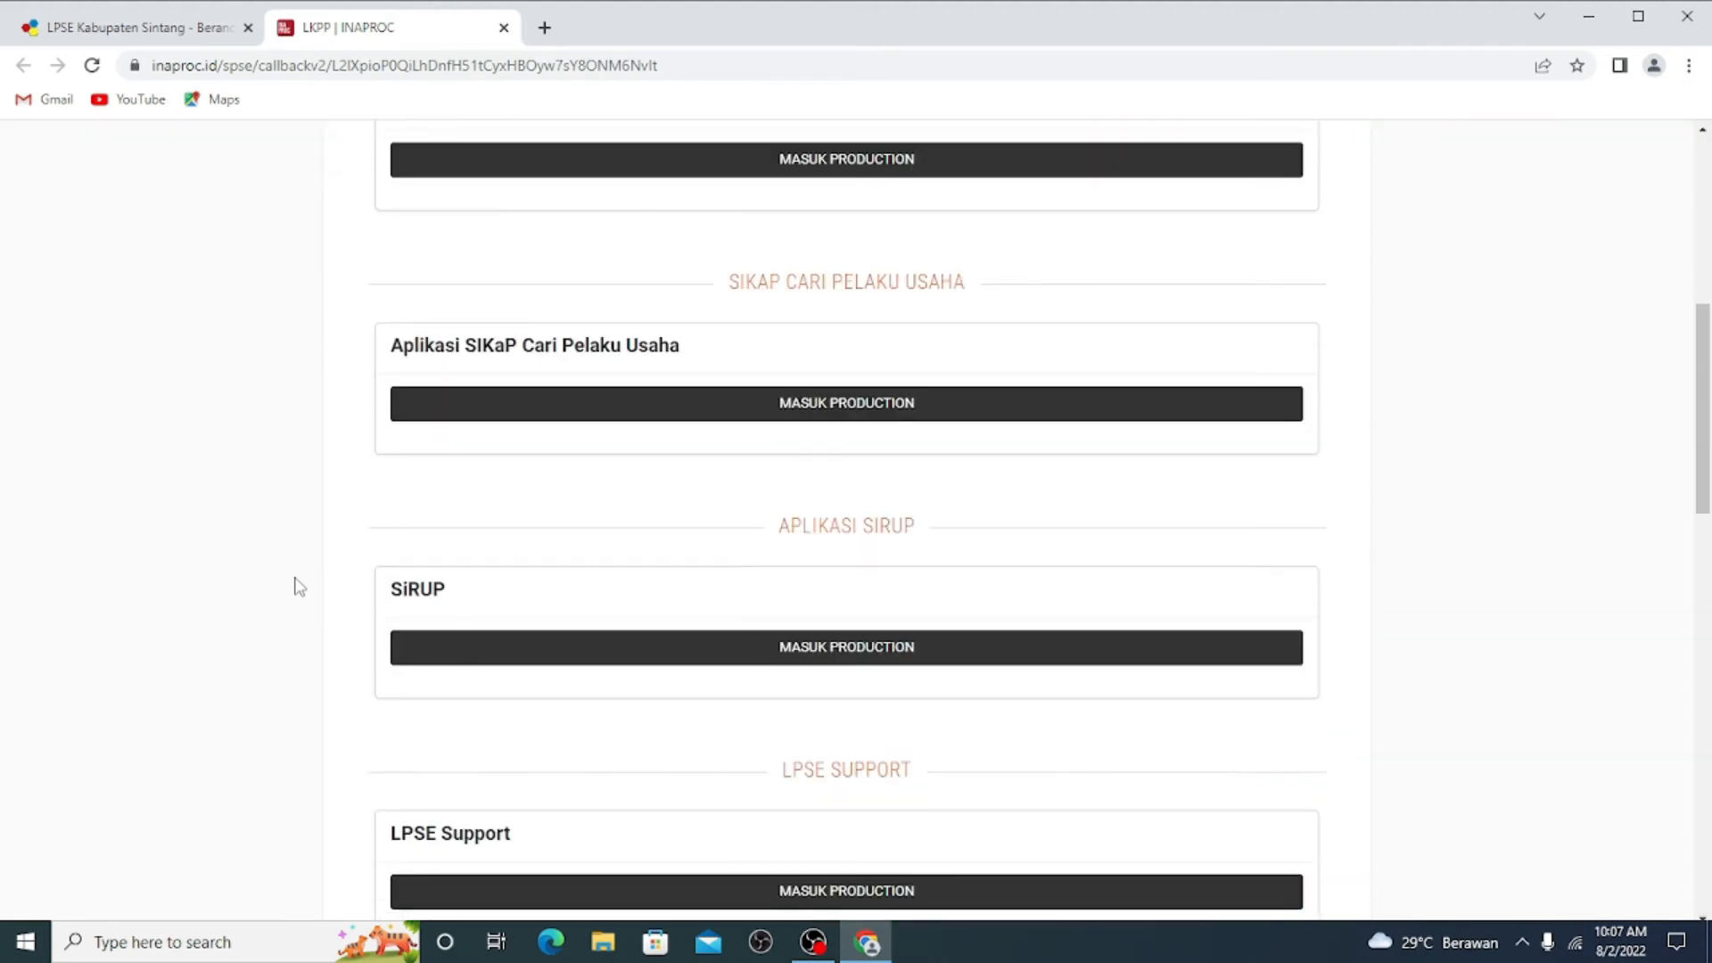
pyautogui.click(536, 666)
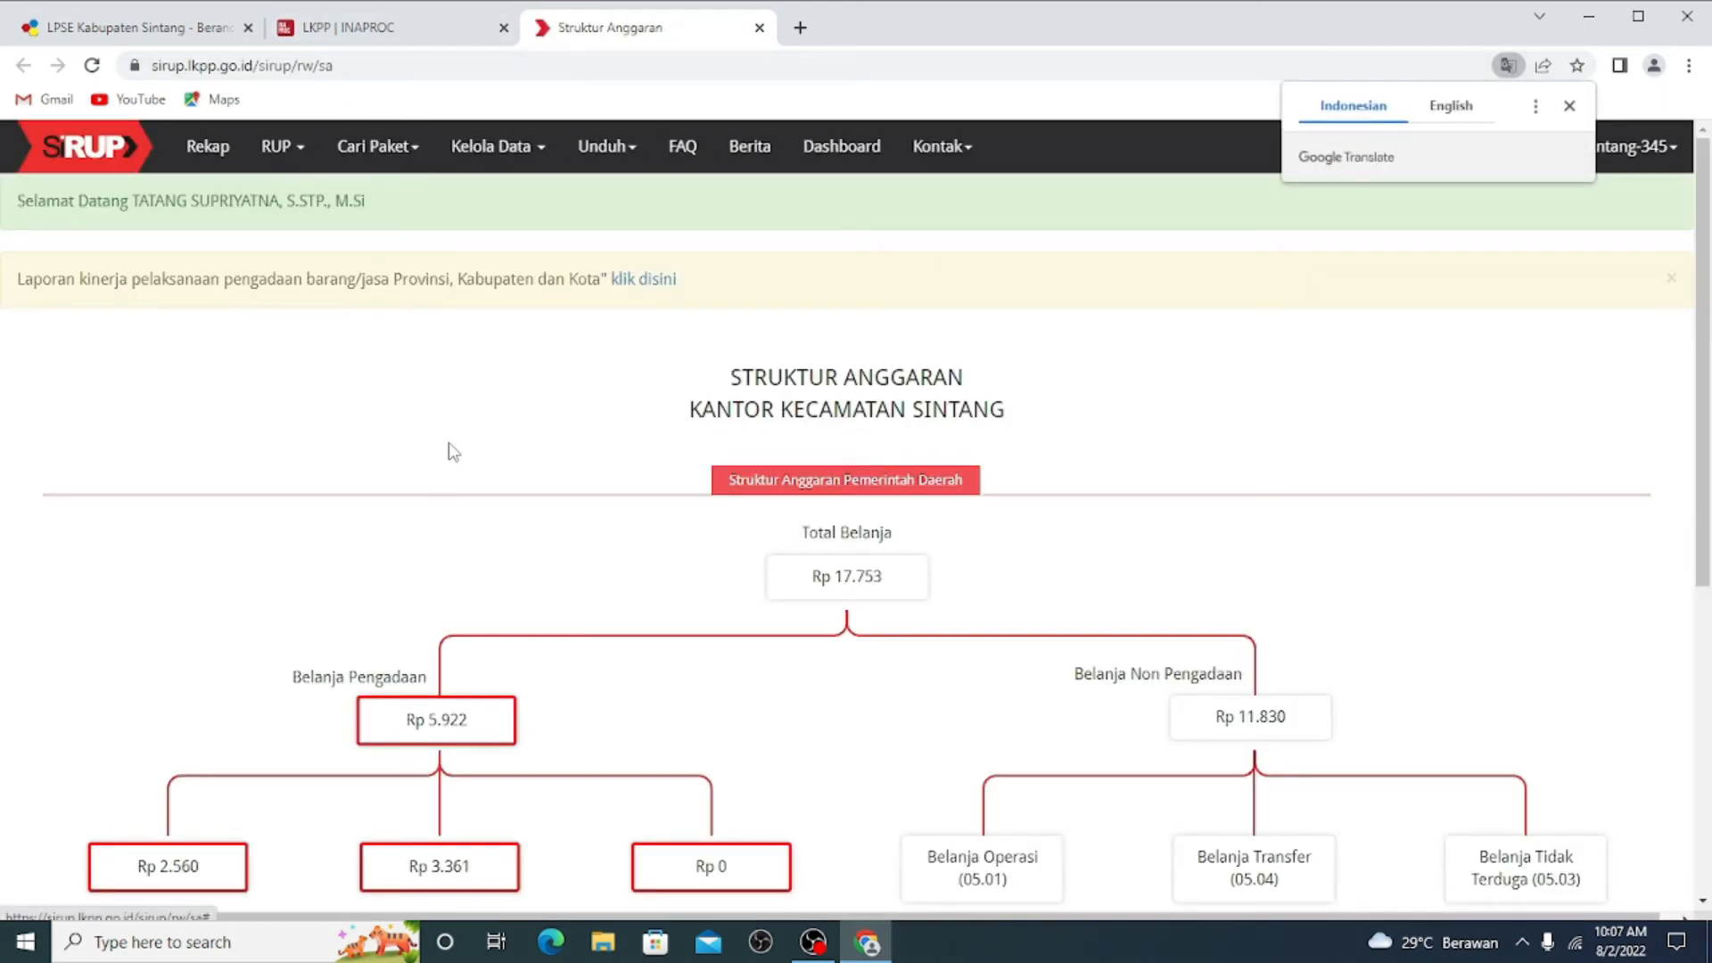
# Open the Rencana Kerja Anggaran page for the RUP.
pyautogui.scroll(-1, 450, 451)
pyautogui.click(287, 148)
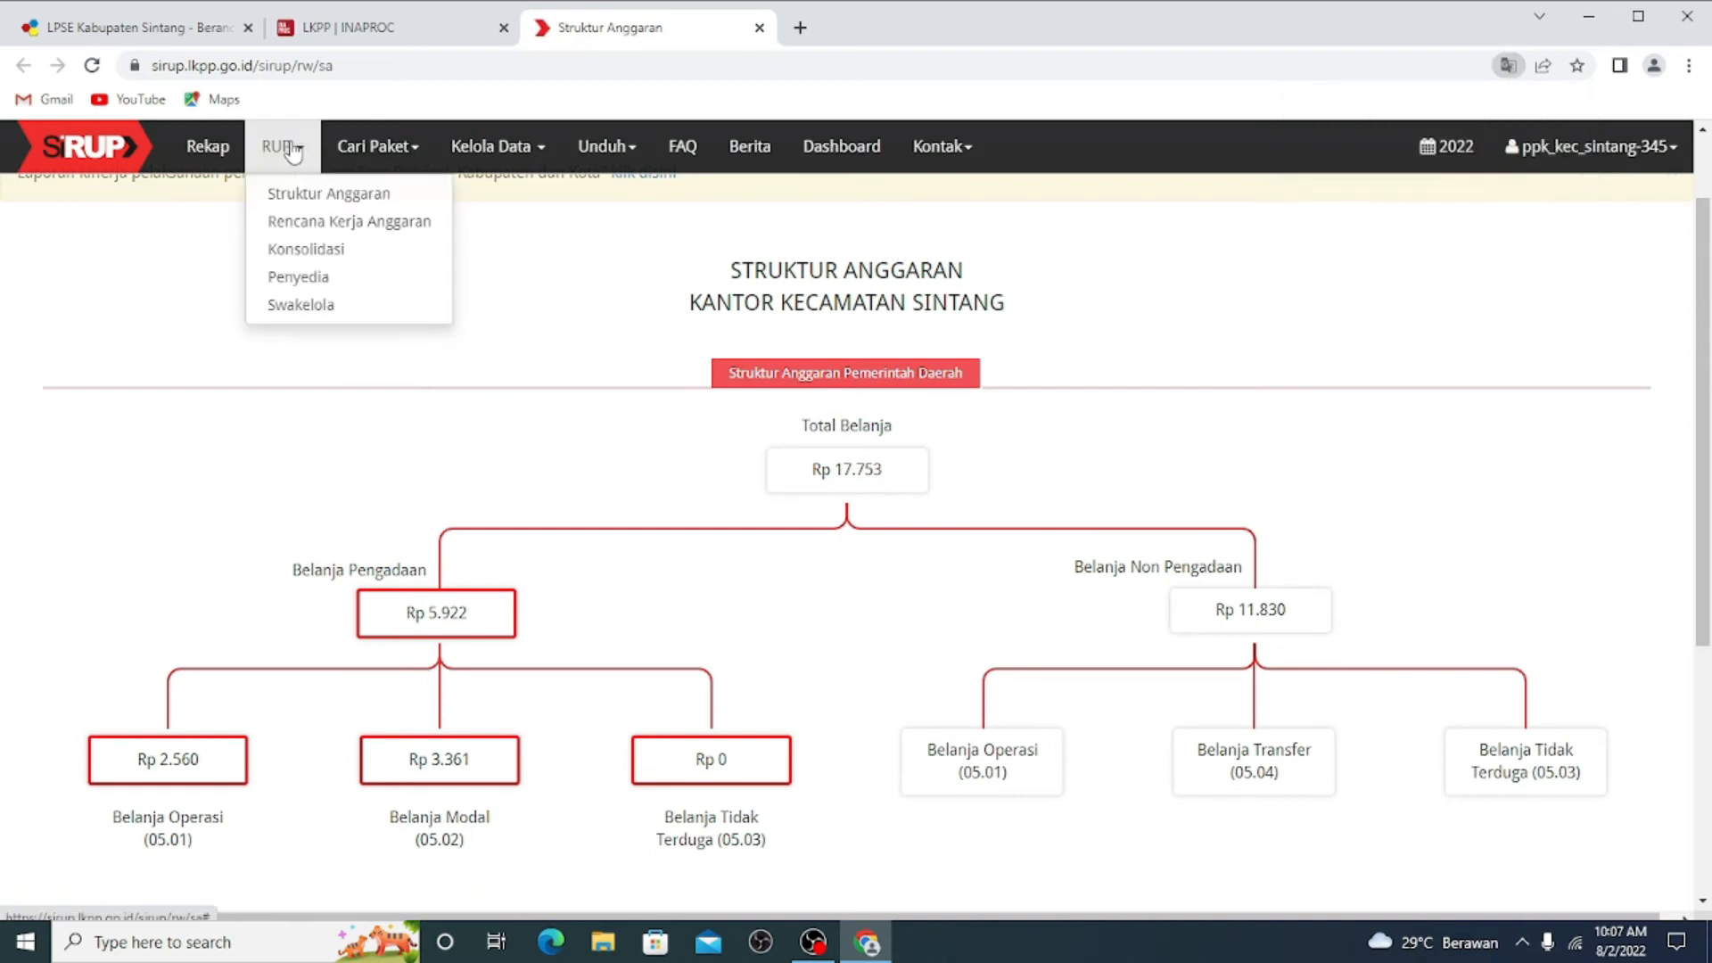
pyautogui.click(341, 230)
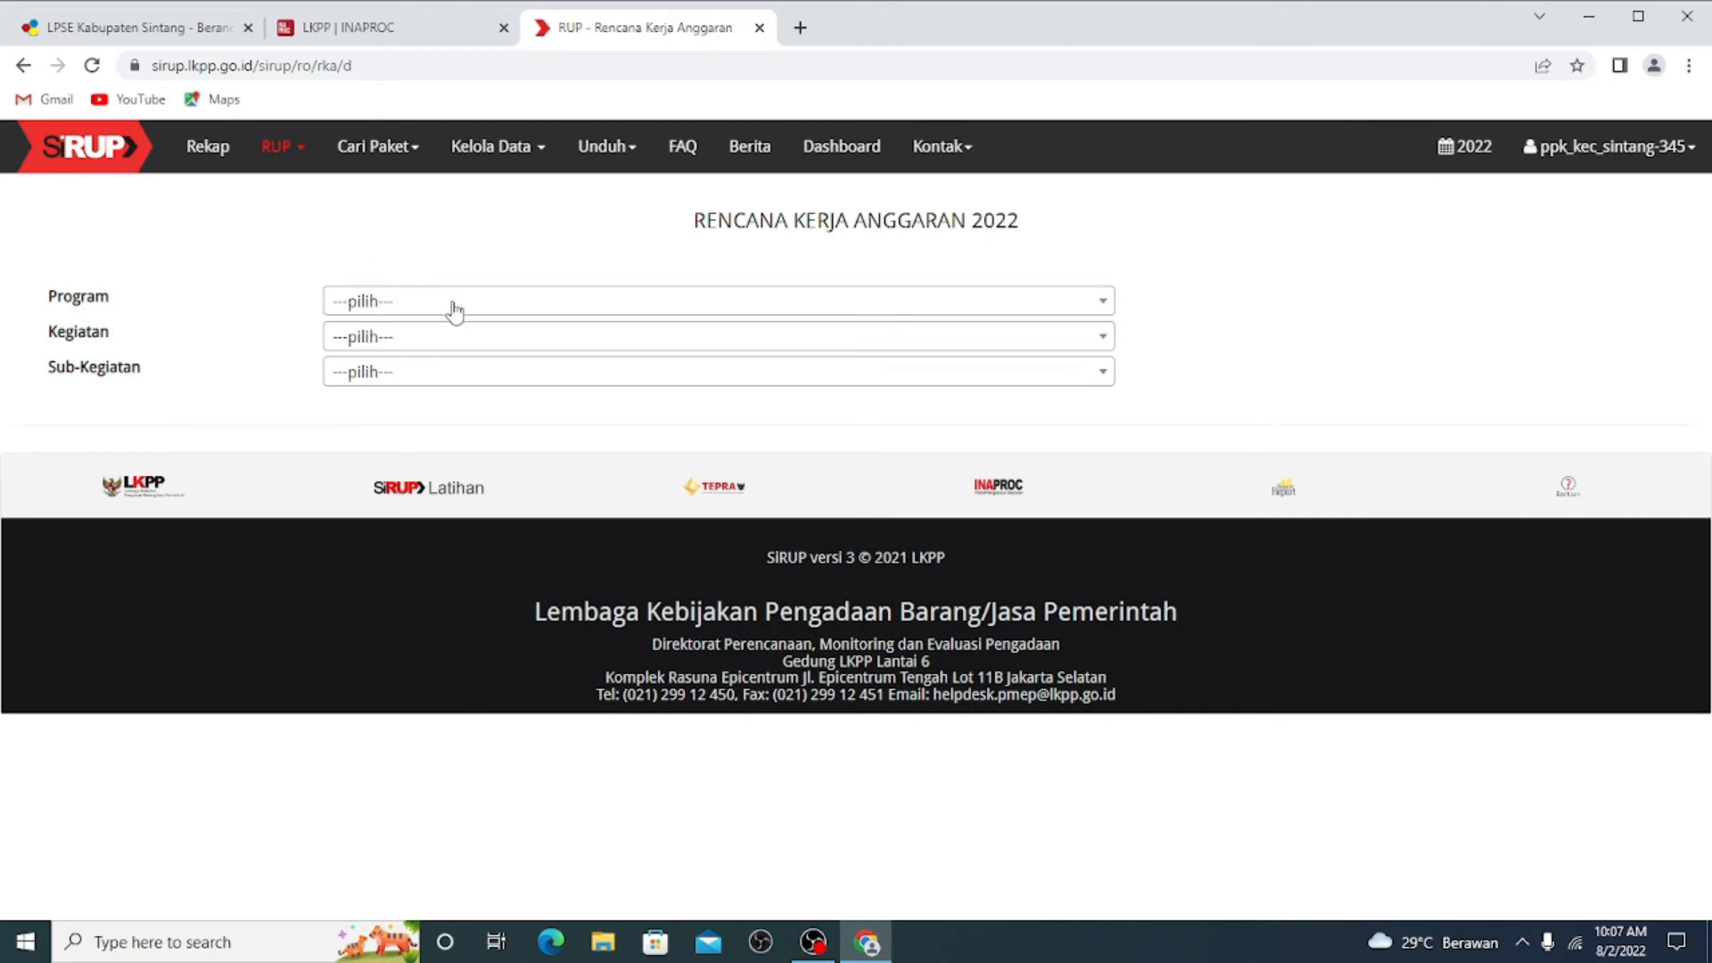
# Display the budget plan for PROGRAM ADMINISTRASI PEMERINTAHAN DESA, kegiatan 2.13.04.2.01, sub-kegiatan 2.13.04.2.01.13 Fasilitasi Pengelolaan Aset Desa.
pyautogui.click(455, 312)
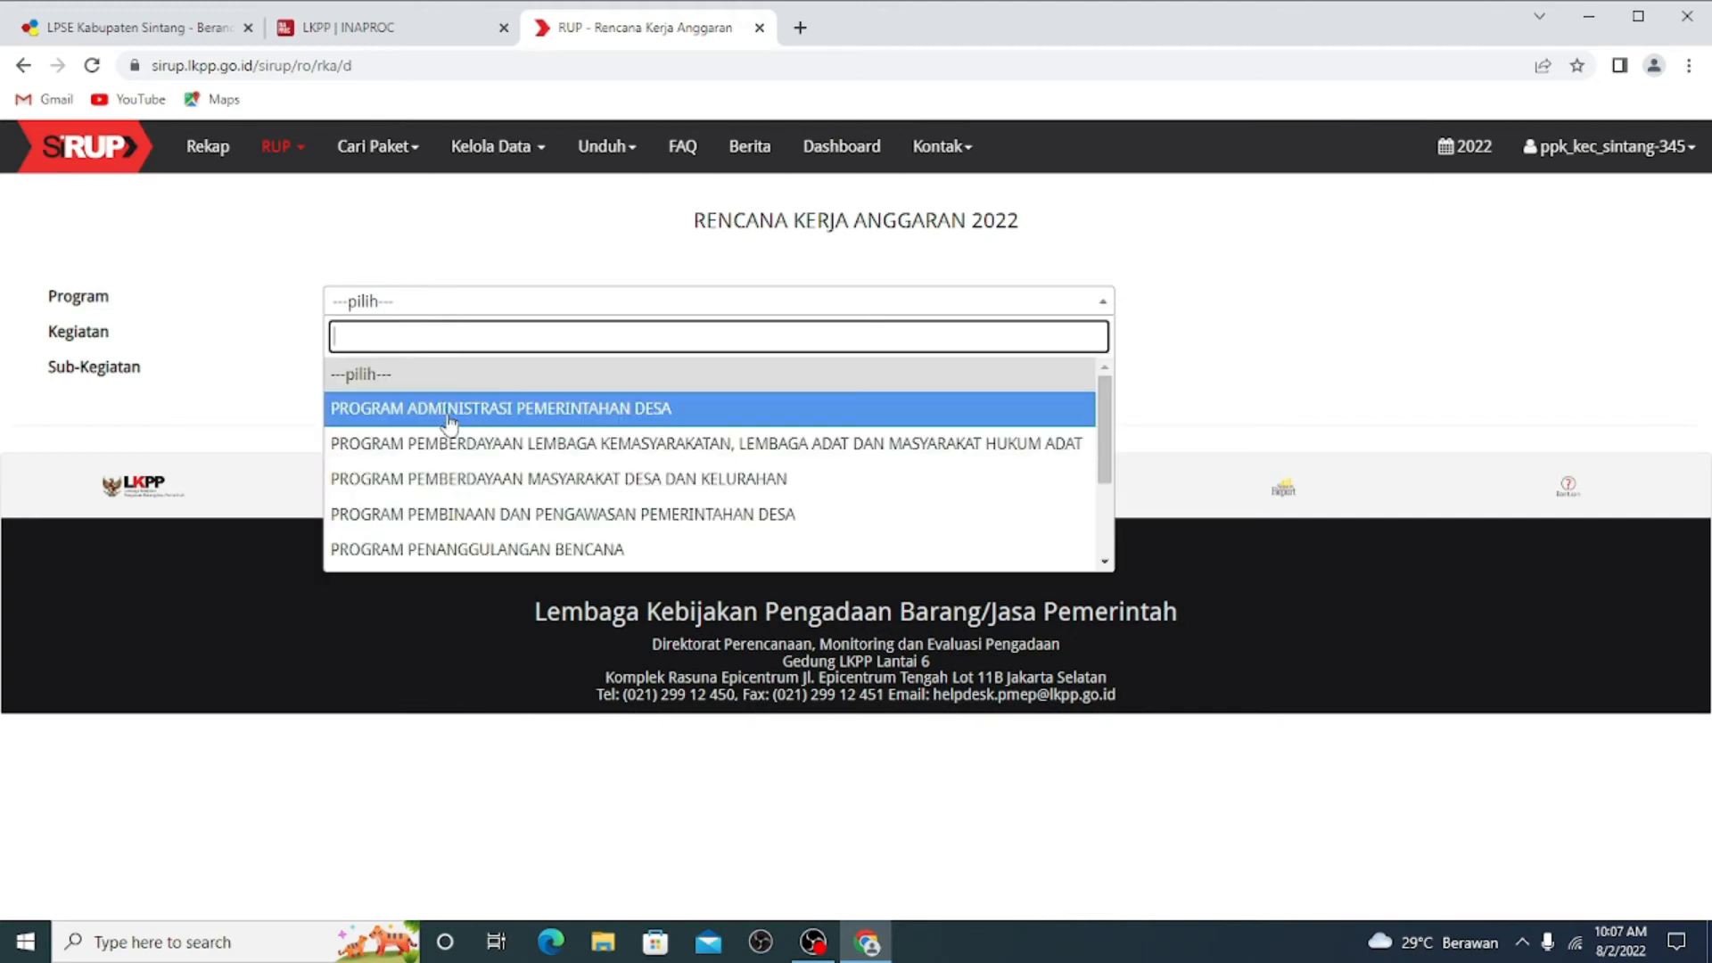
pyautogui.click(451, 417)
pyautogui.click(442, 336)
pyautogui.click(453, 453)
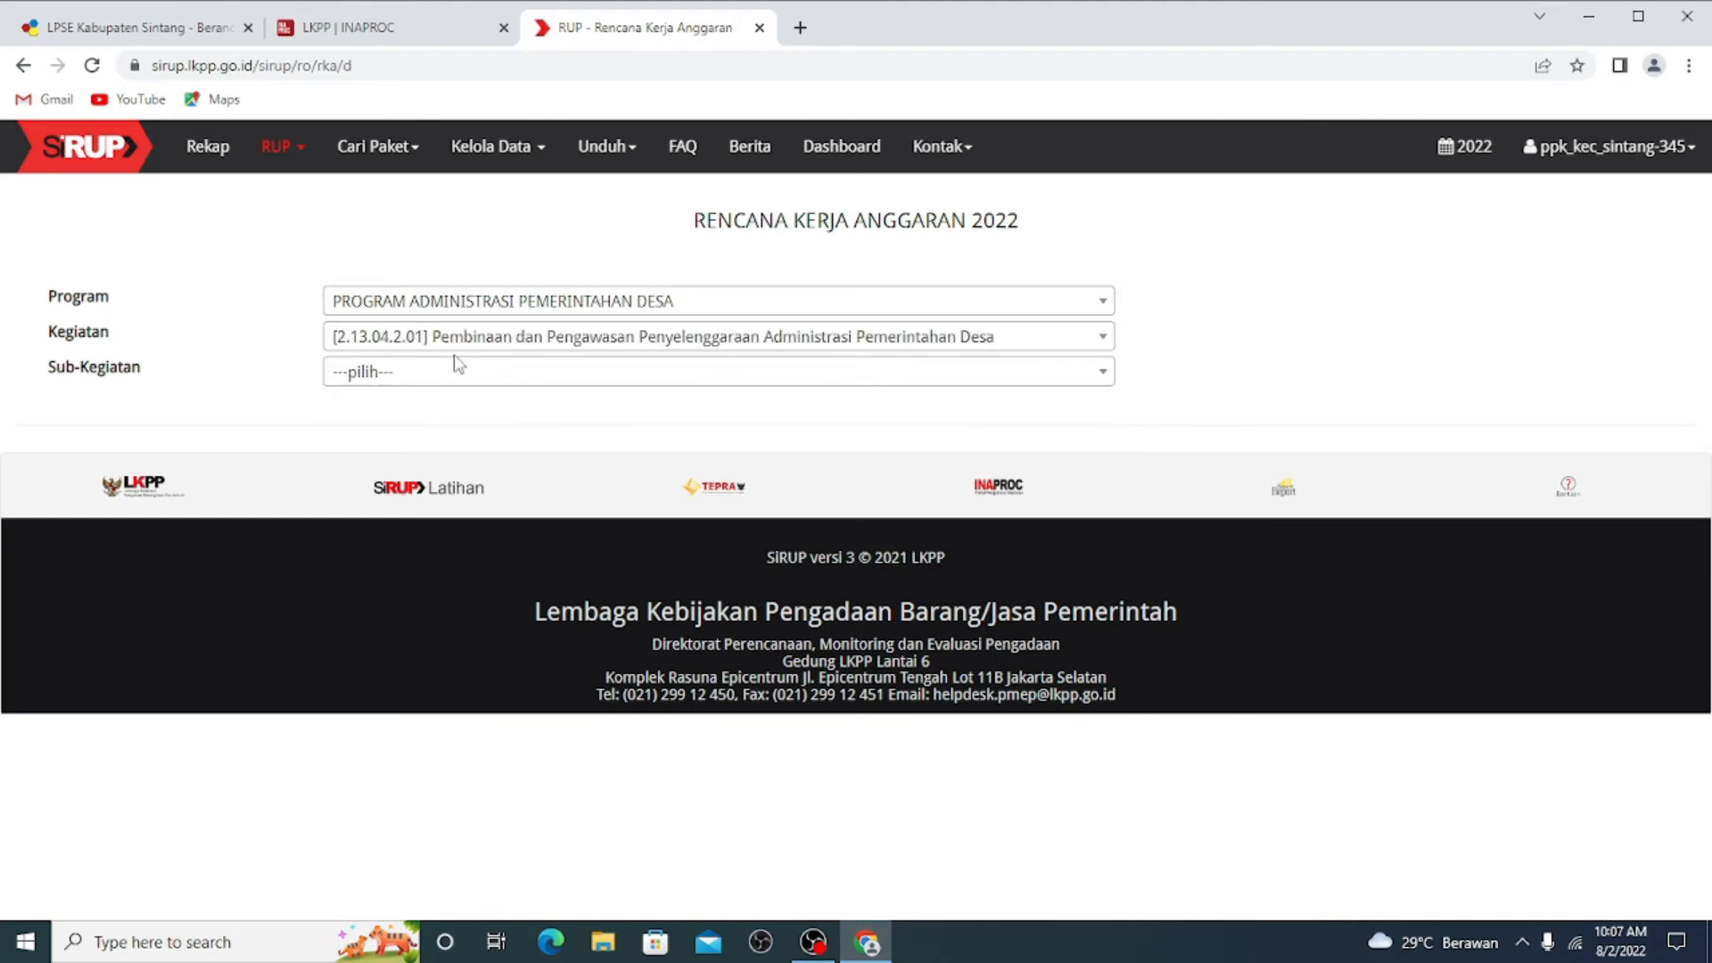
pyautogui.click(456, 376)
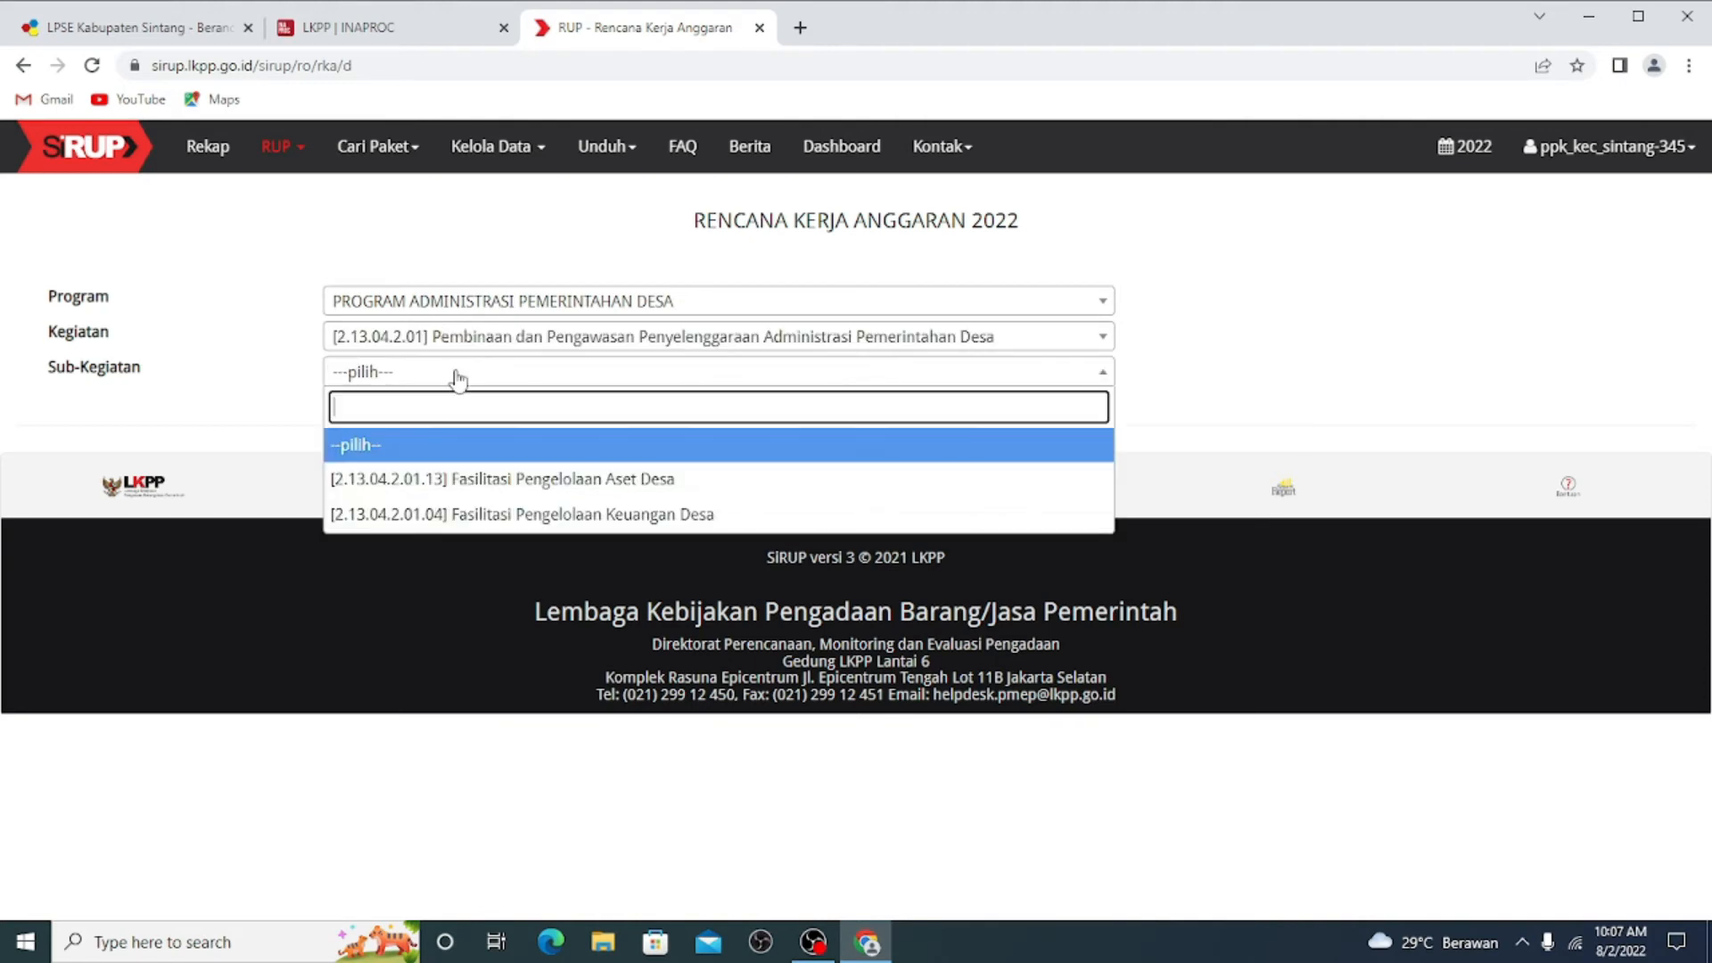
pyautogui.click(467, 479)
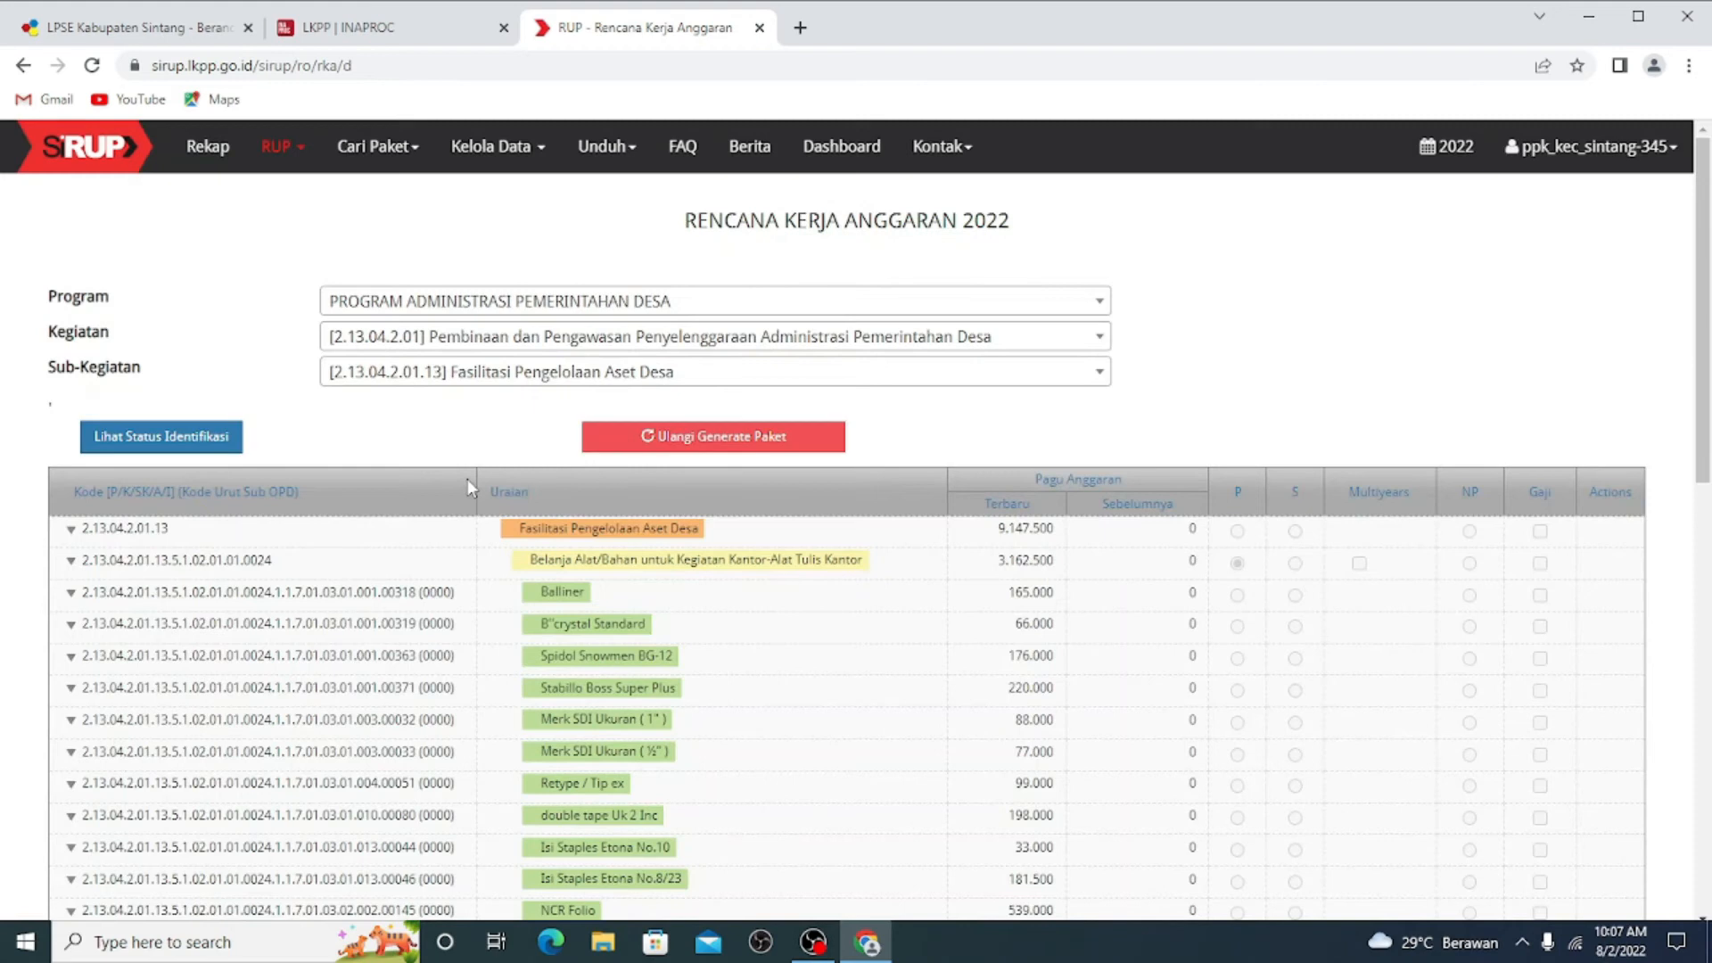
# Examine the budget items of Fasilitasi Pengelolaan Aset Desa and their identification status summary.
pyautogui.scroll(-1, 1682, 473)
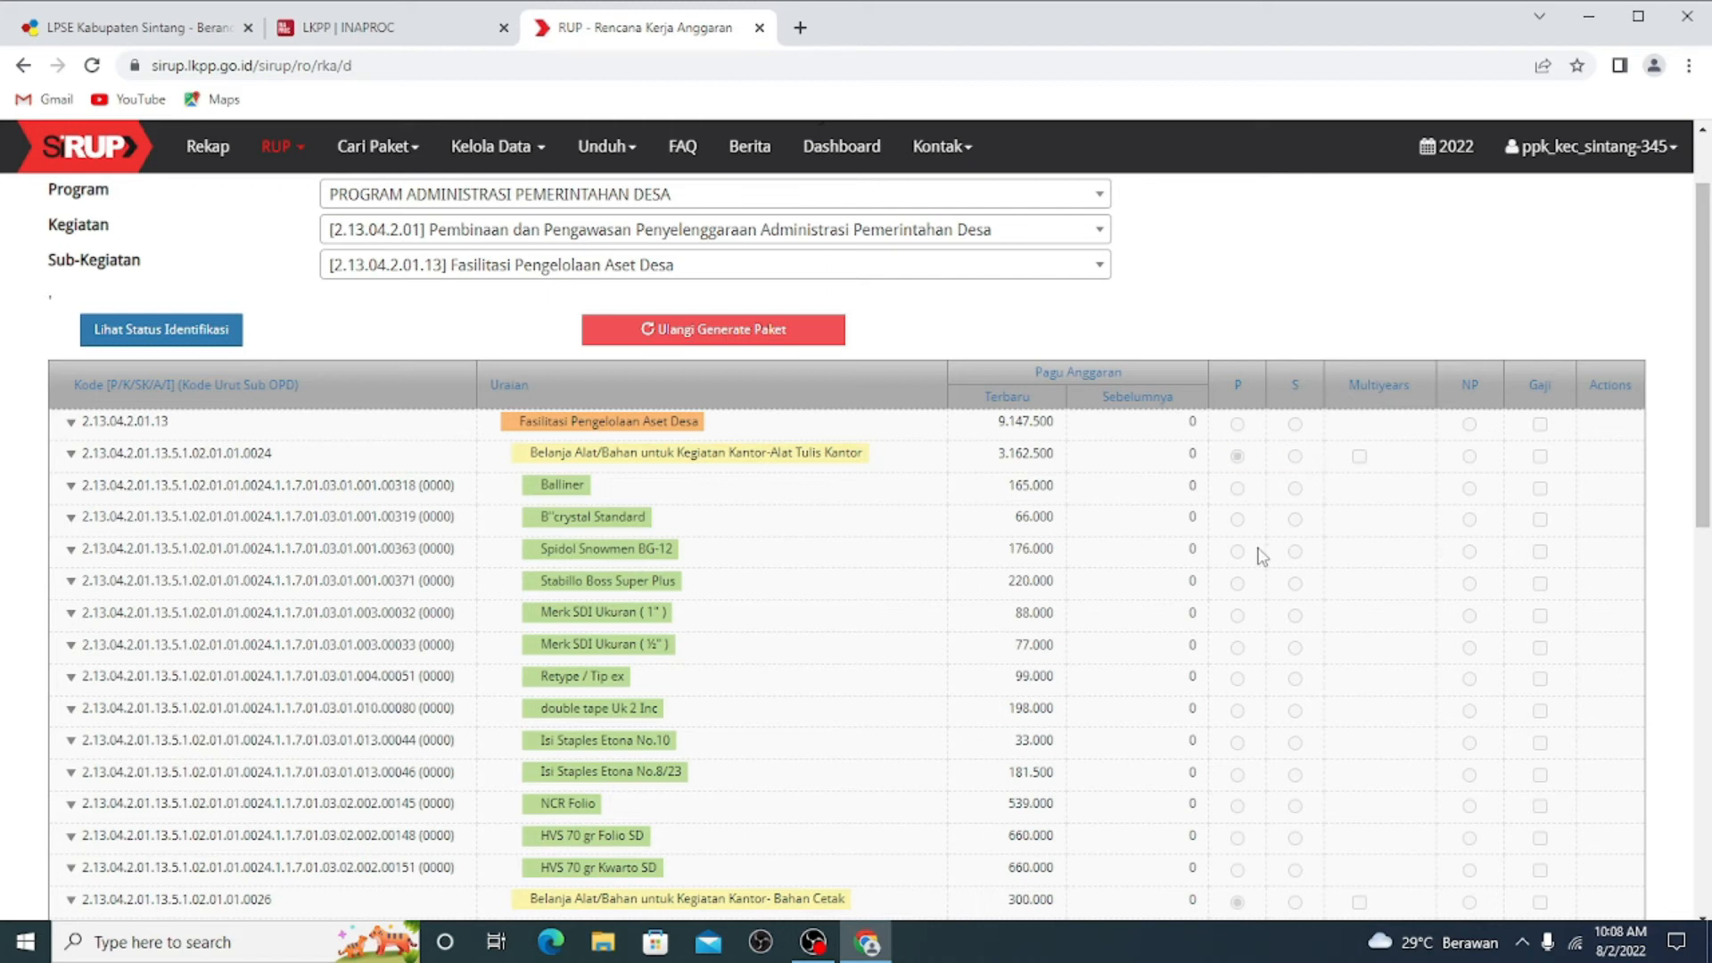
pyautogui.scroll(2, 1264, 554)
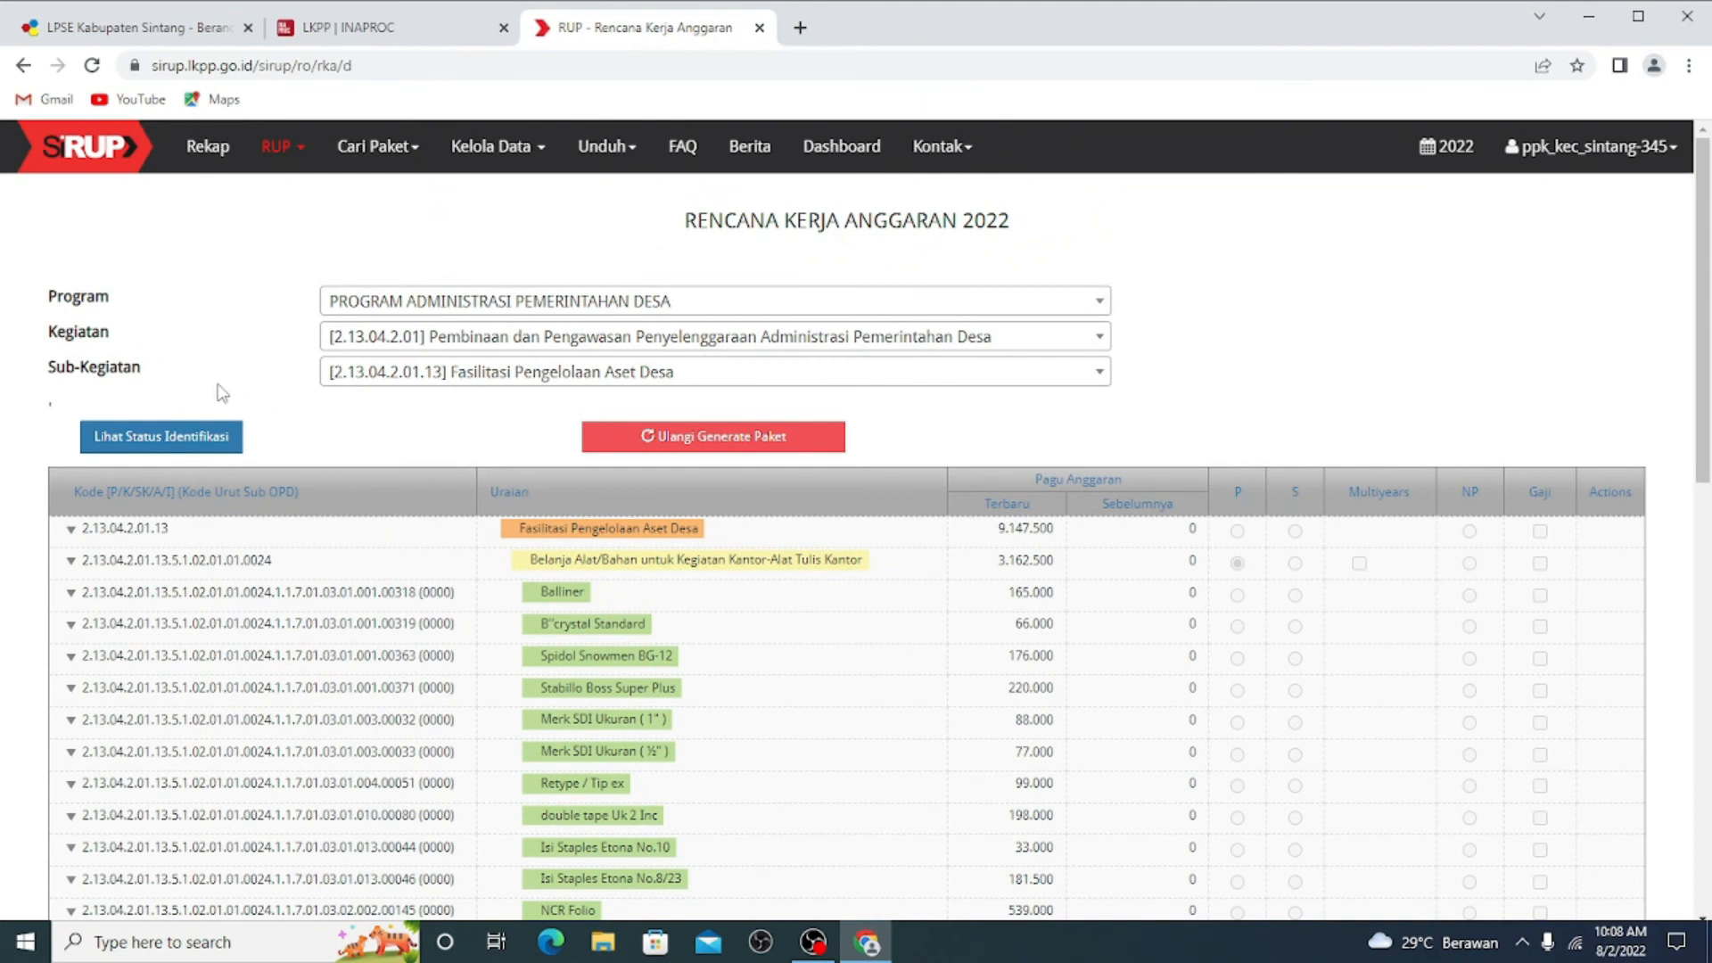
pyautogui.click(204, 442)
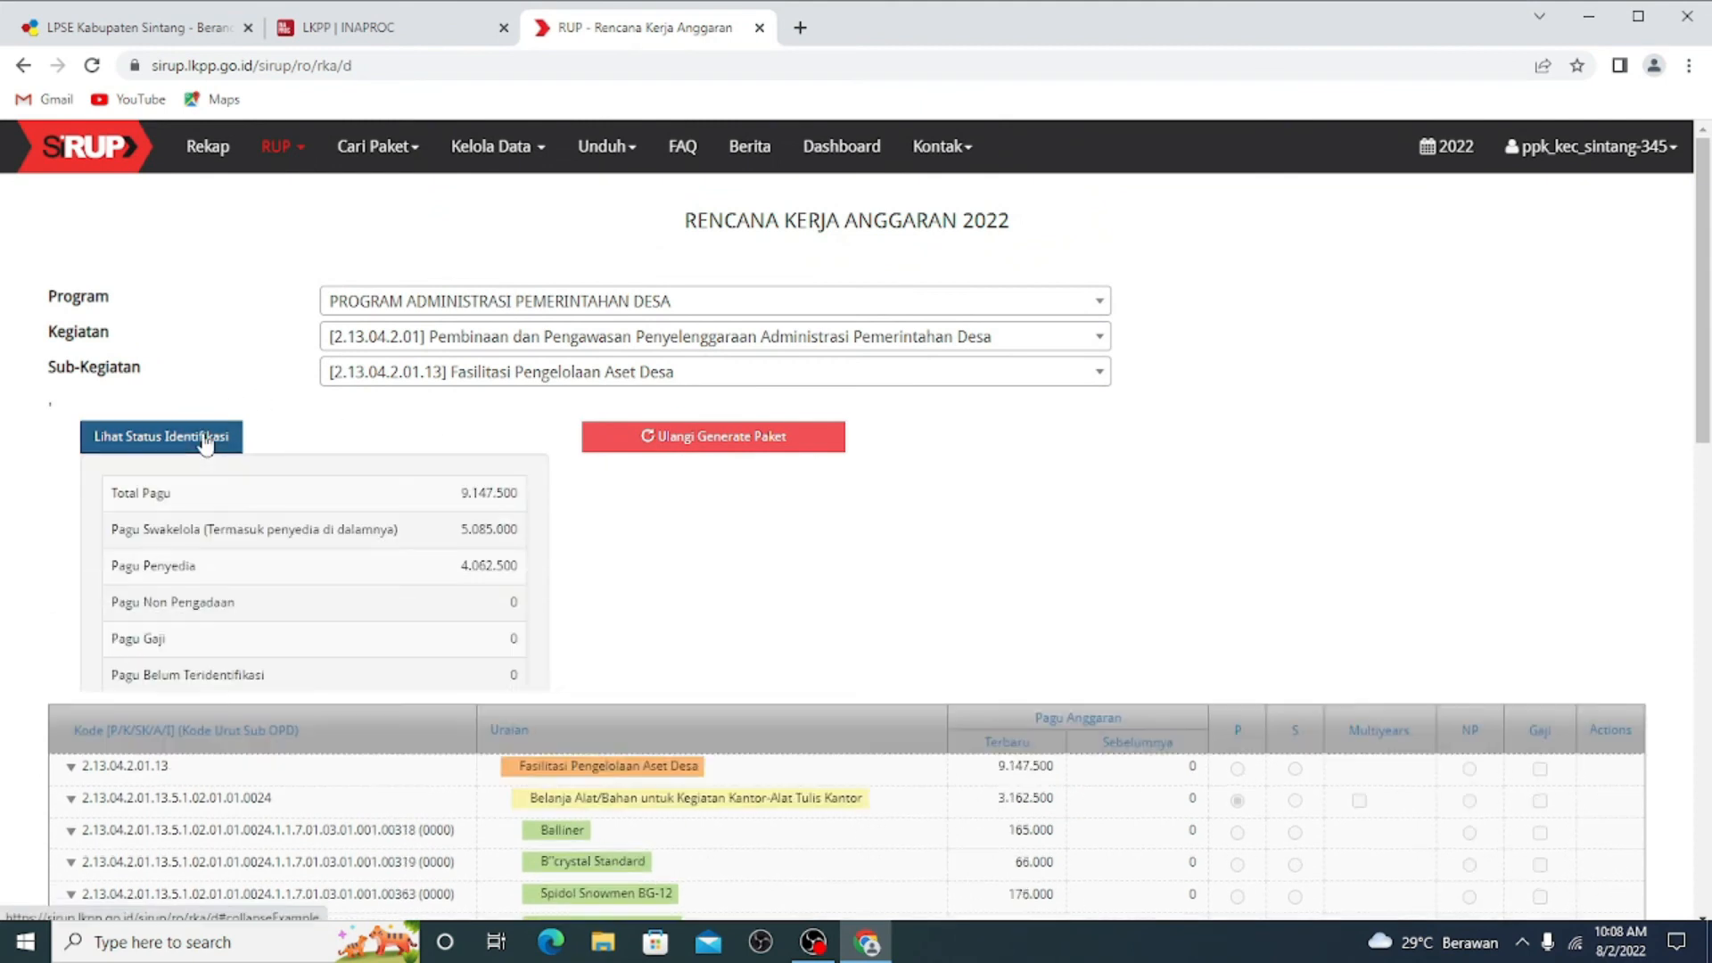
pyautogui.click(204, 442)
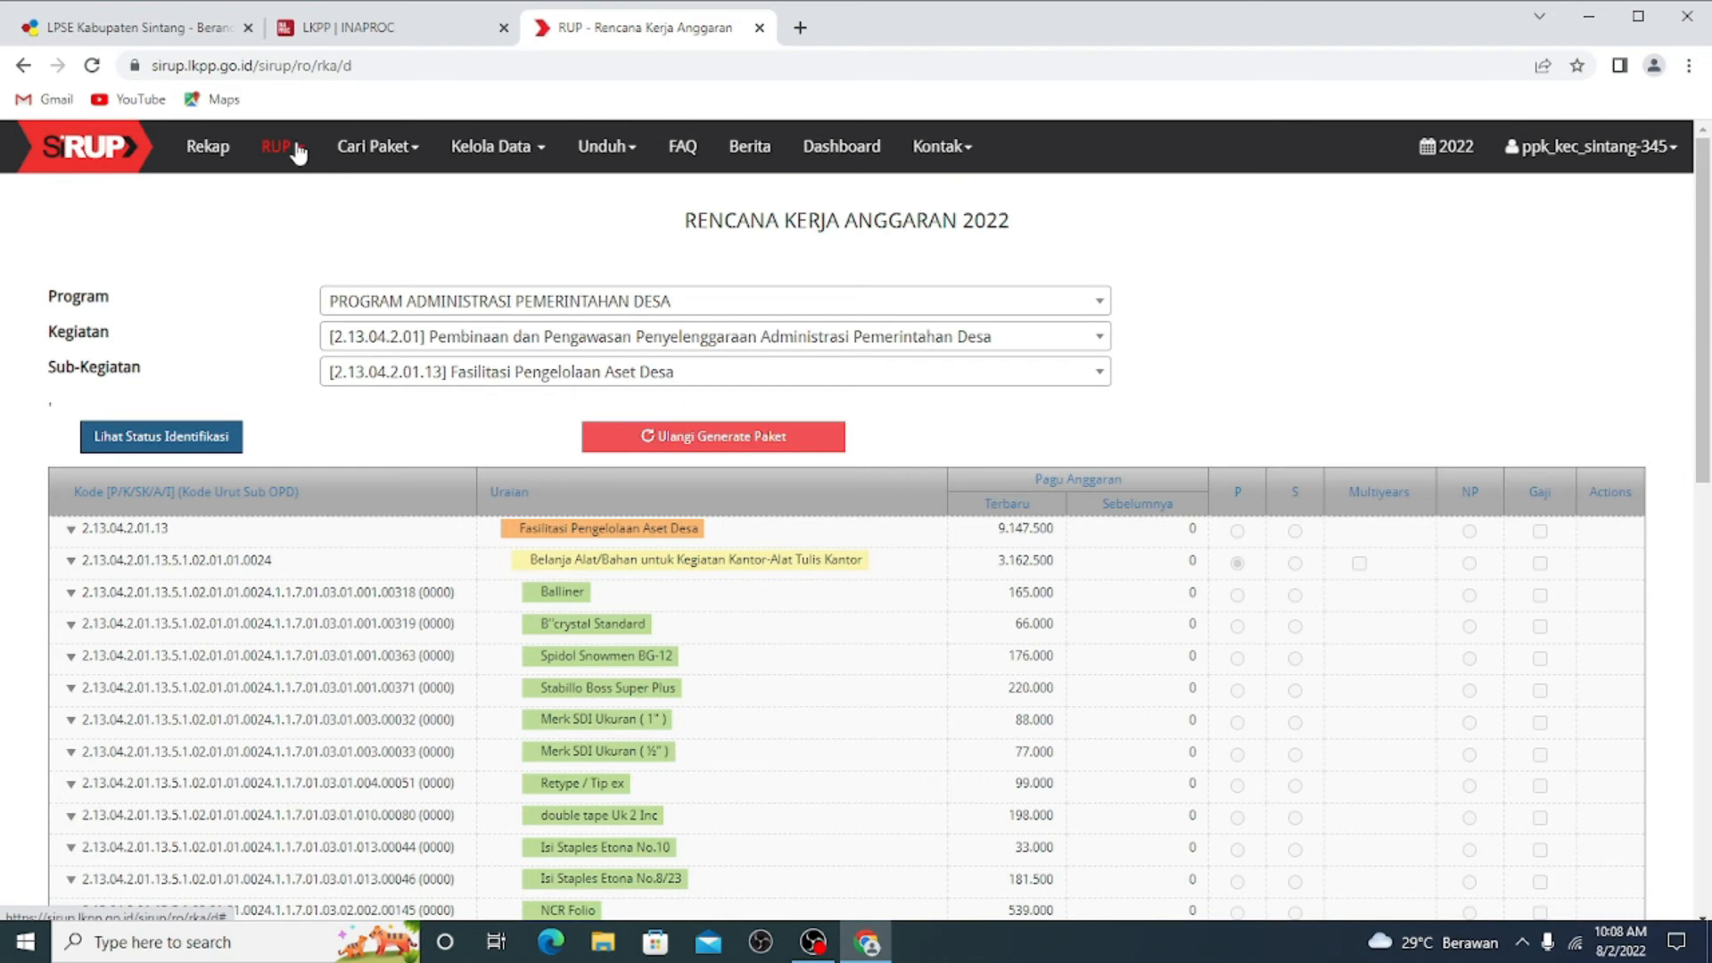
# Display the budget plan for PROGRAM PEMBERDAYAAN LEMBAGA KEMASYARAKATAN, LEMBAGA ADAT DAN MASYARAKAT HUKUM ADAT, kegiatan 2.13.05.2.01, sub-kegiatan 2.13.05.2.01.09 Fasilitasi Tim Penggerak PKK.
pyautogui.click(428, 306)
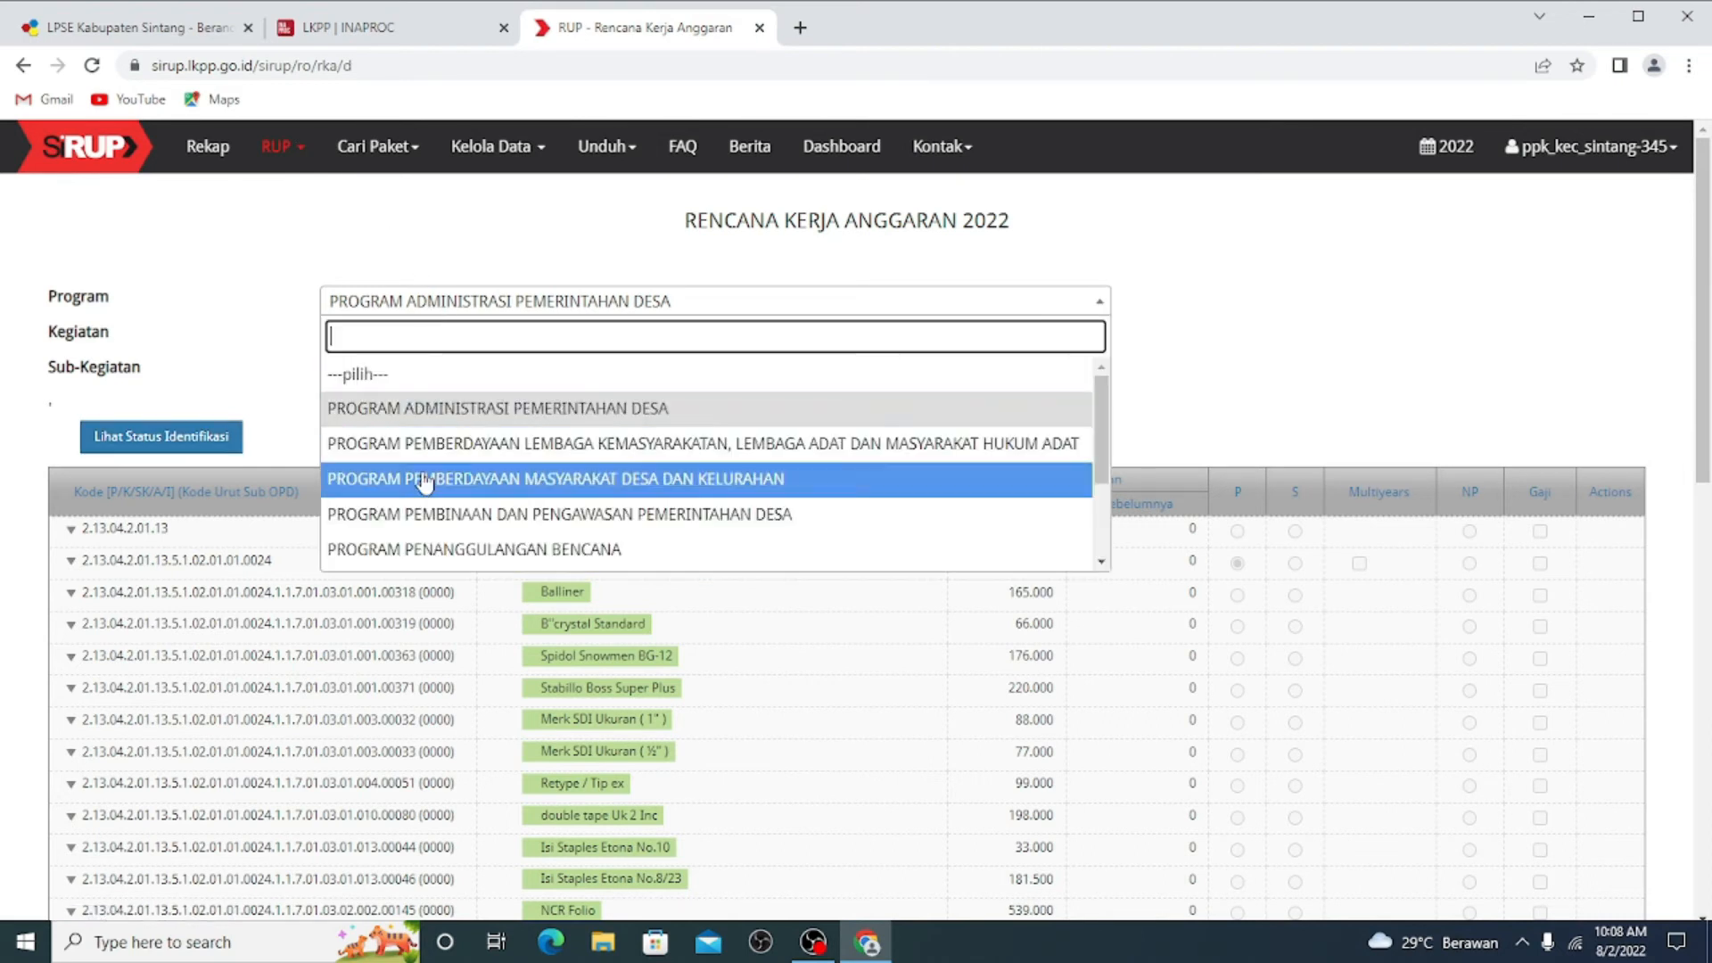
pyautogui.click(432, 443)
pyautogui.click(435, 336)
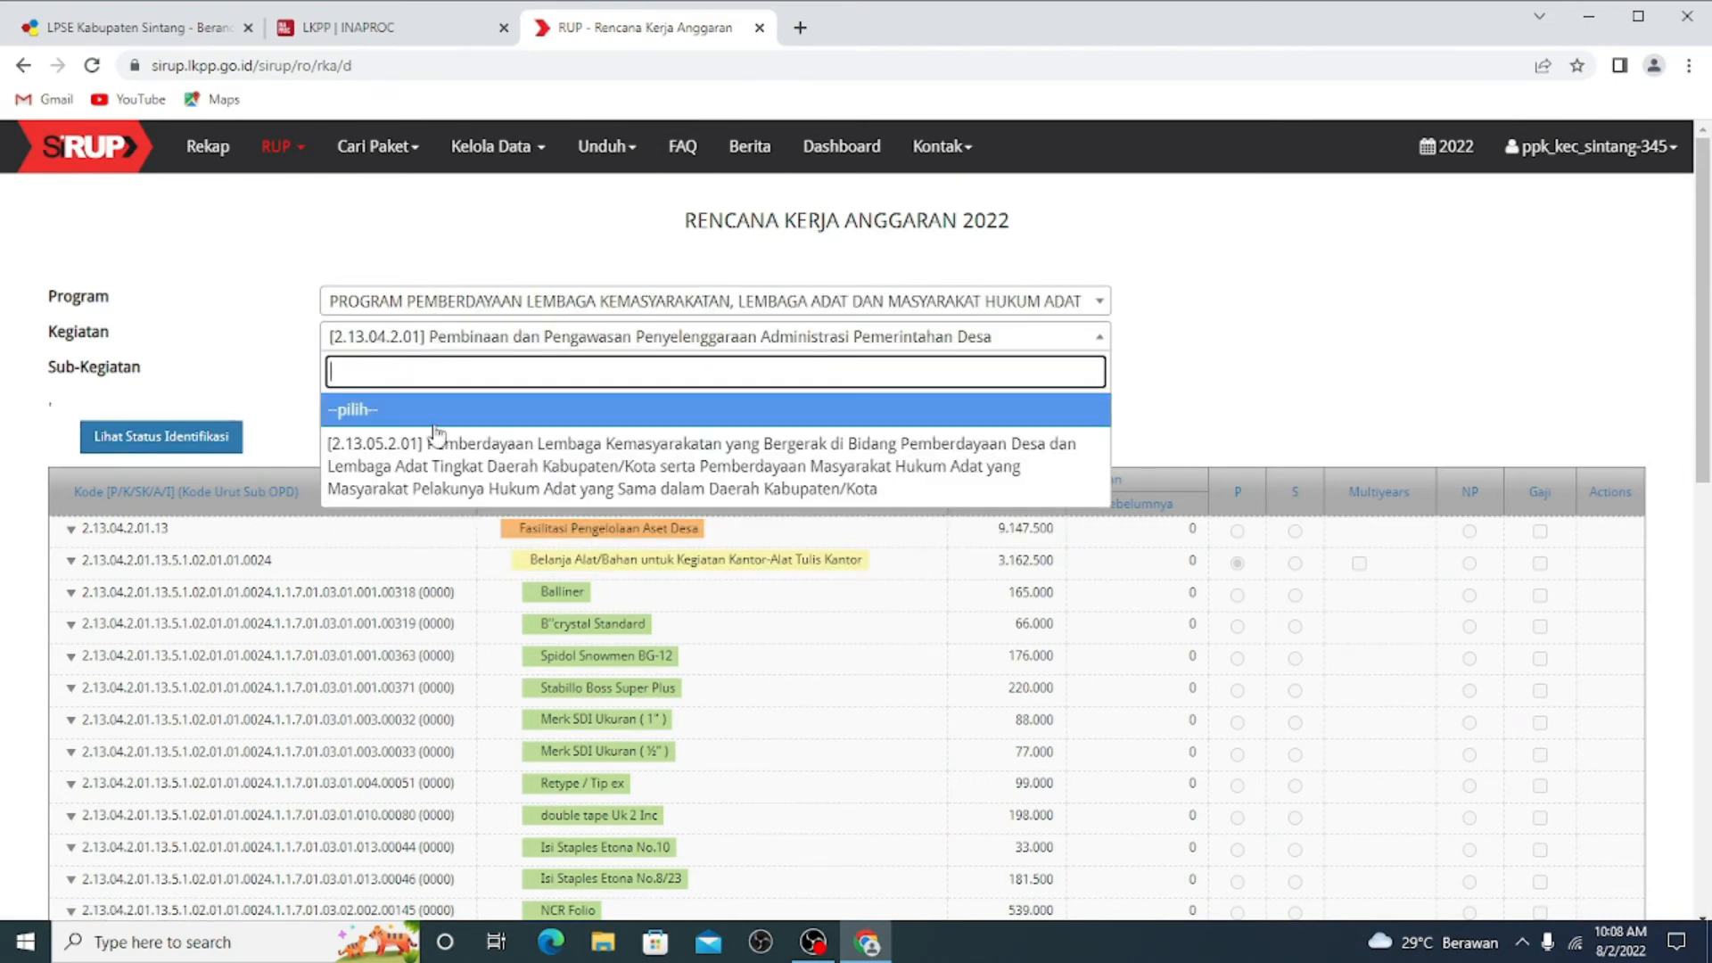
pyautogui.click(439, 450)
pyautogui.click(437, 372)
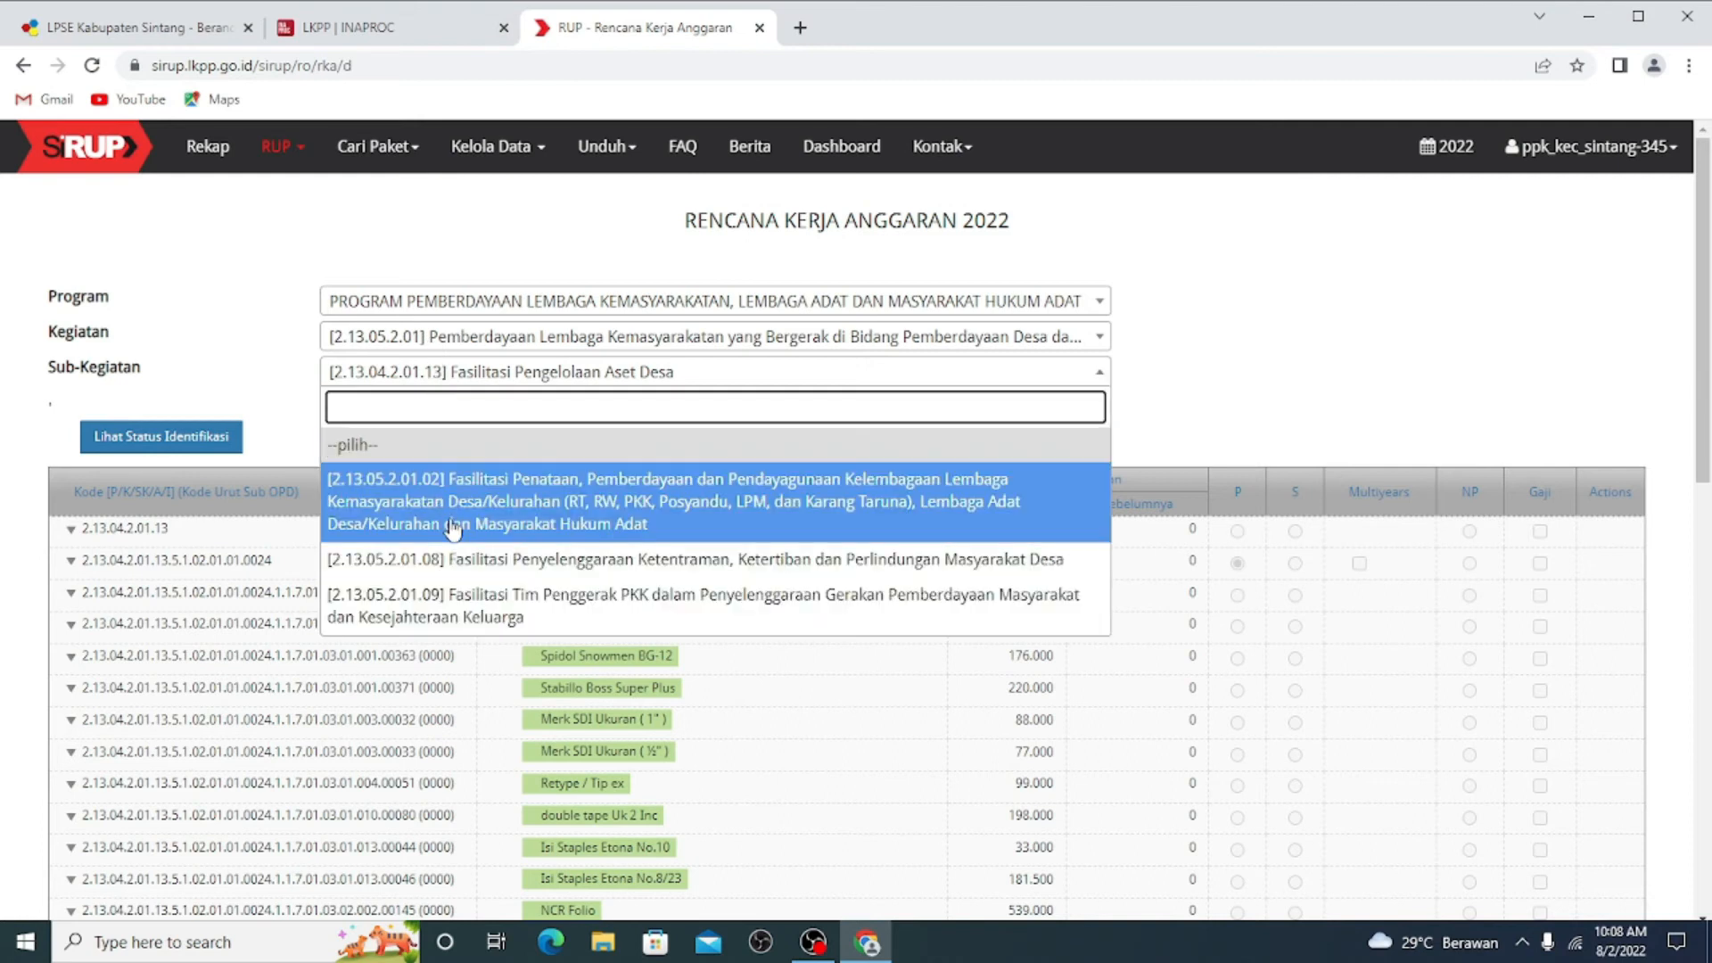
pyautogui.click(465, 595)
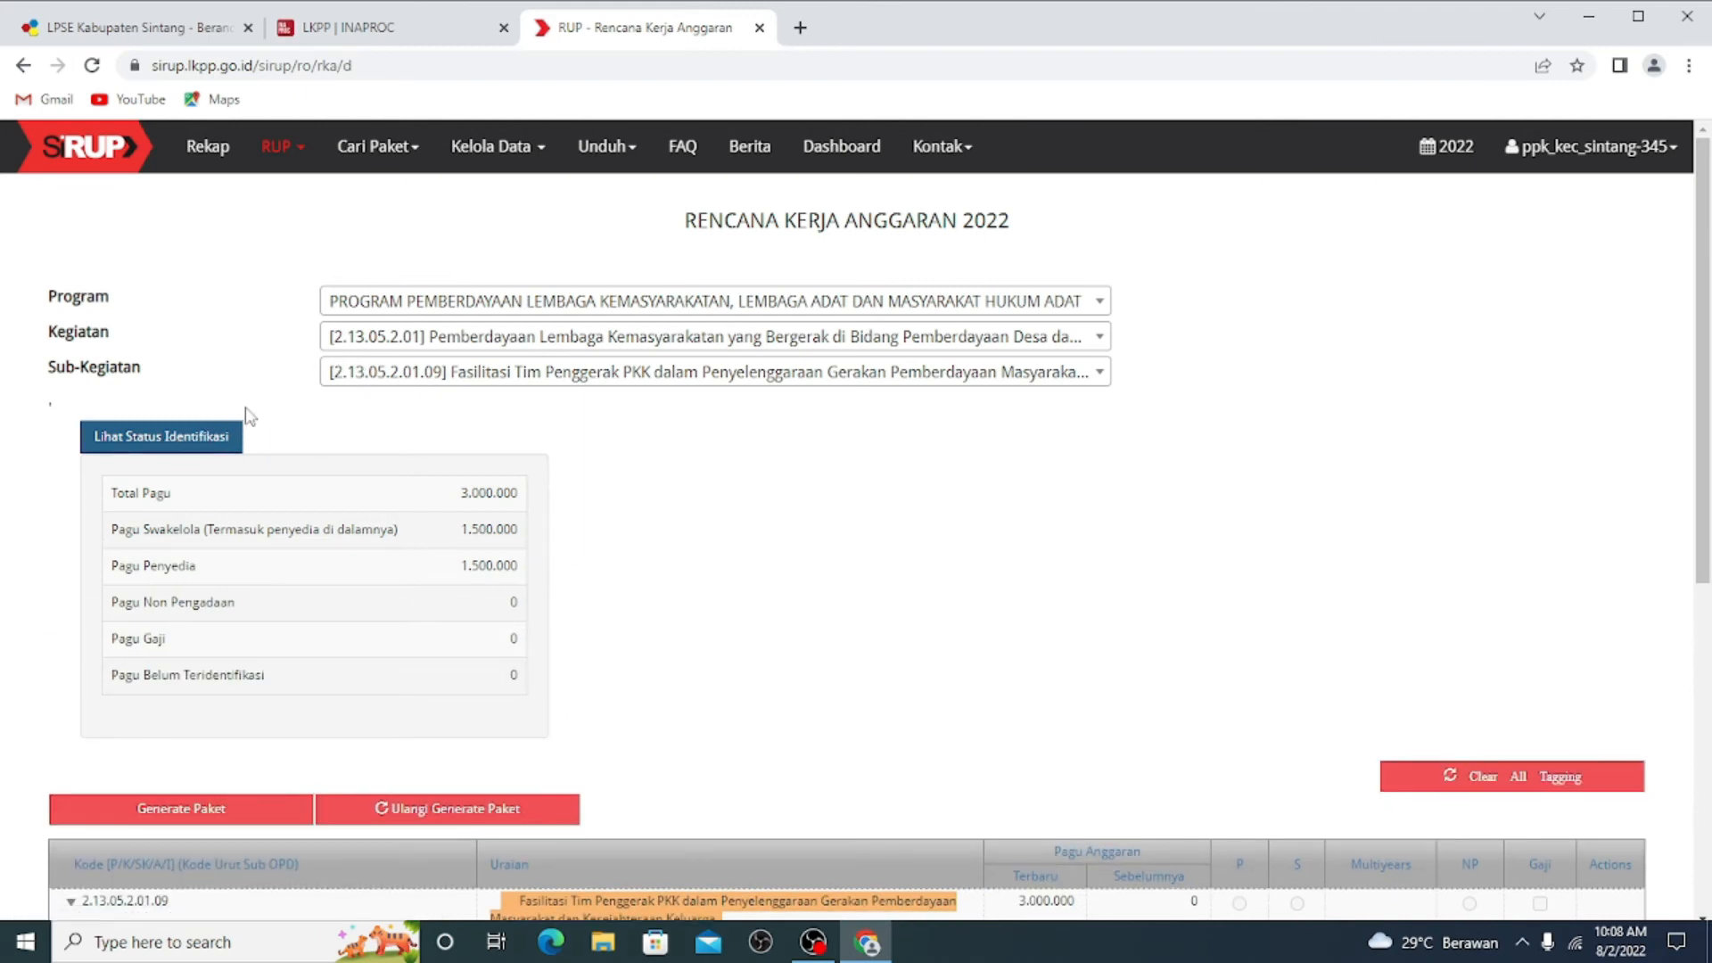
# List the Penyedia packages of program 7.01.02 PENYELENGGARAAN PEMERINTAHAN DAN PELAYANAN PUBLIK, filtered by Semua Kegiatan and Semua Sub-Kegiatan.
pyautogui.click(303, 156)
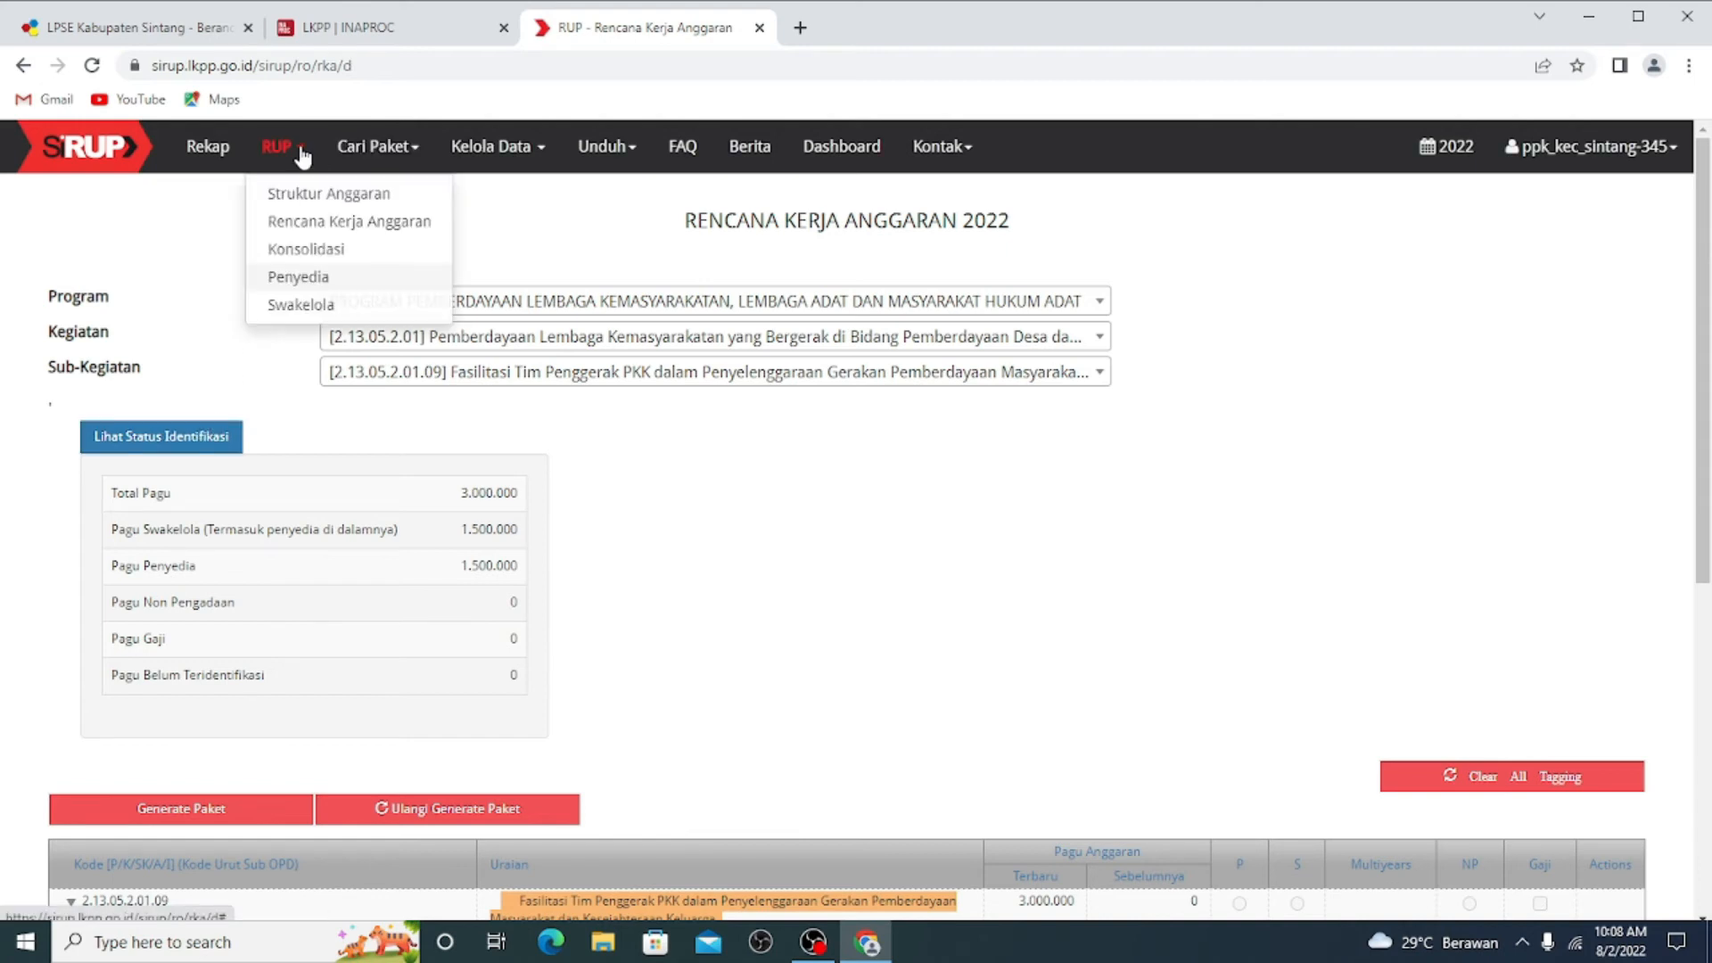
pyautogui.click(303, 277)
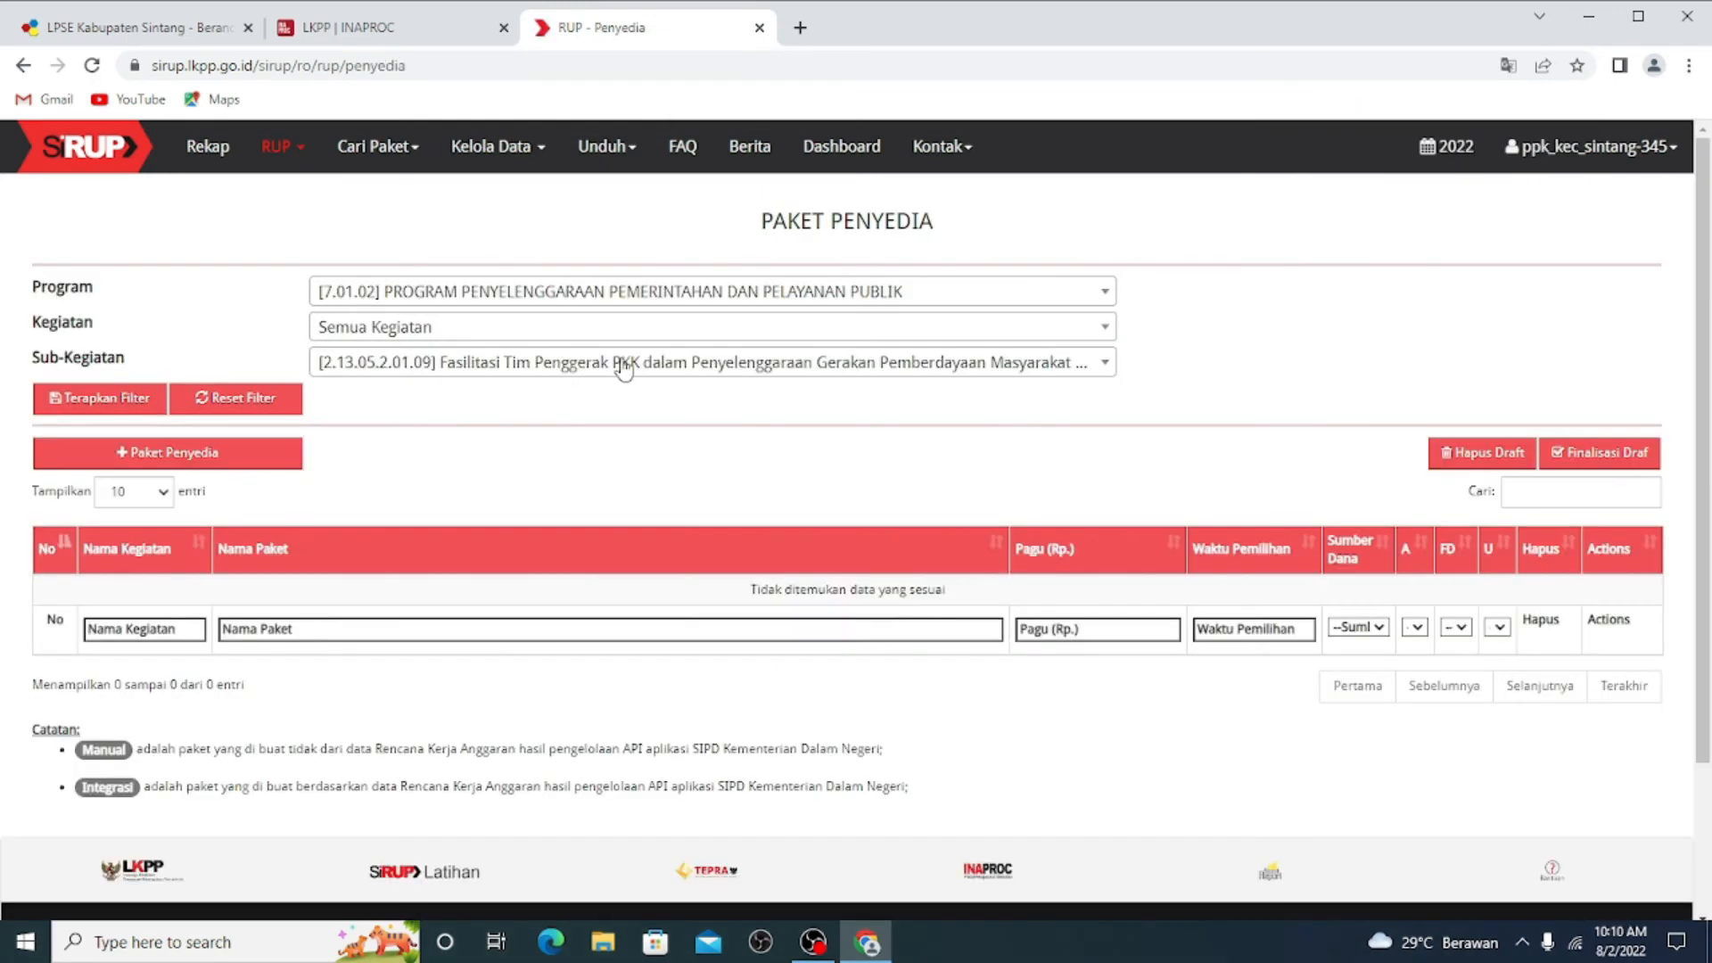
pyautogui.click(619, 362)
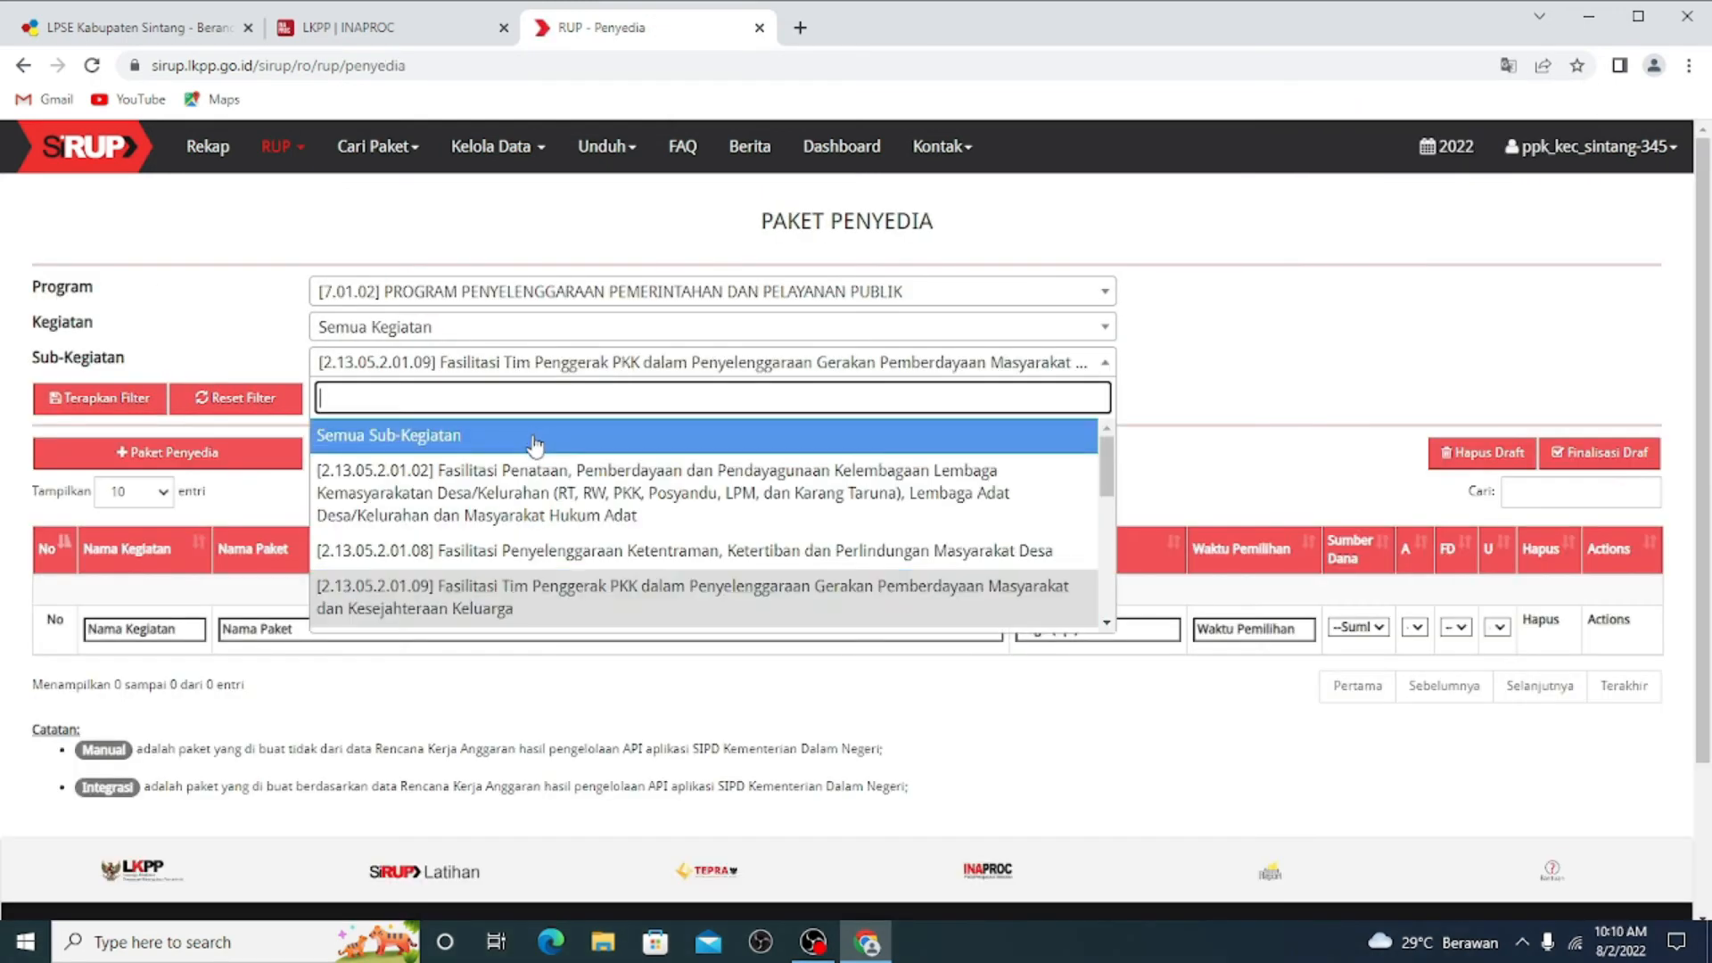
pyautogui.click(535, 436)
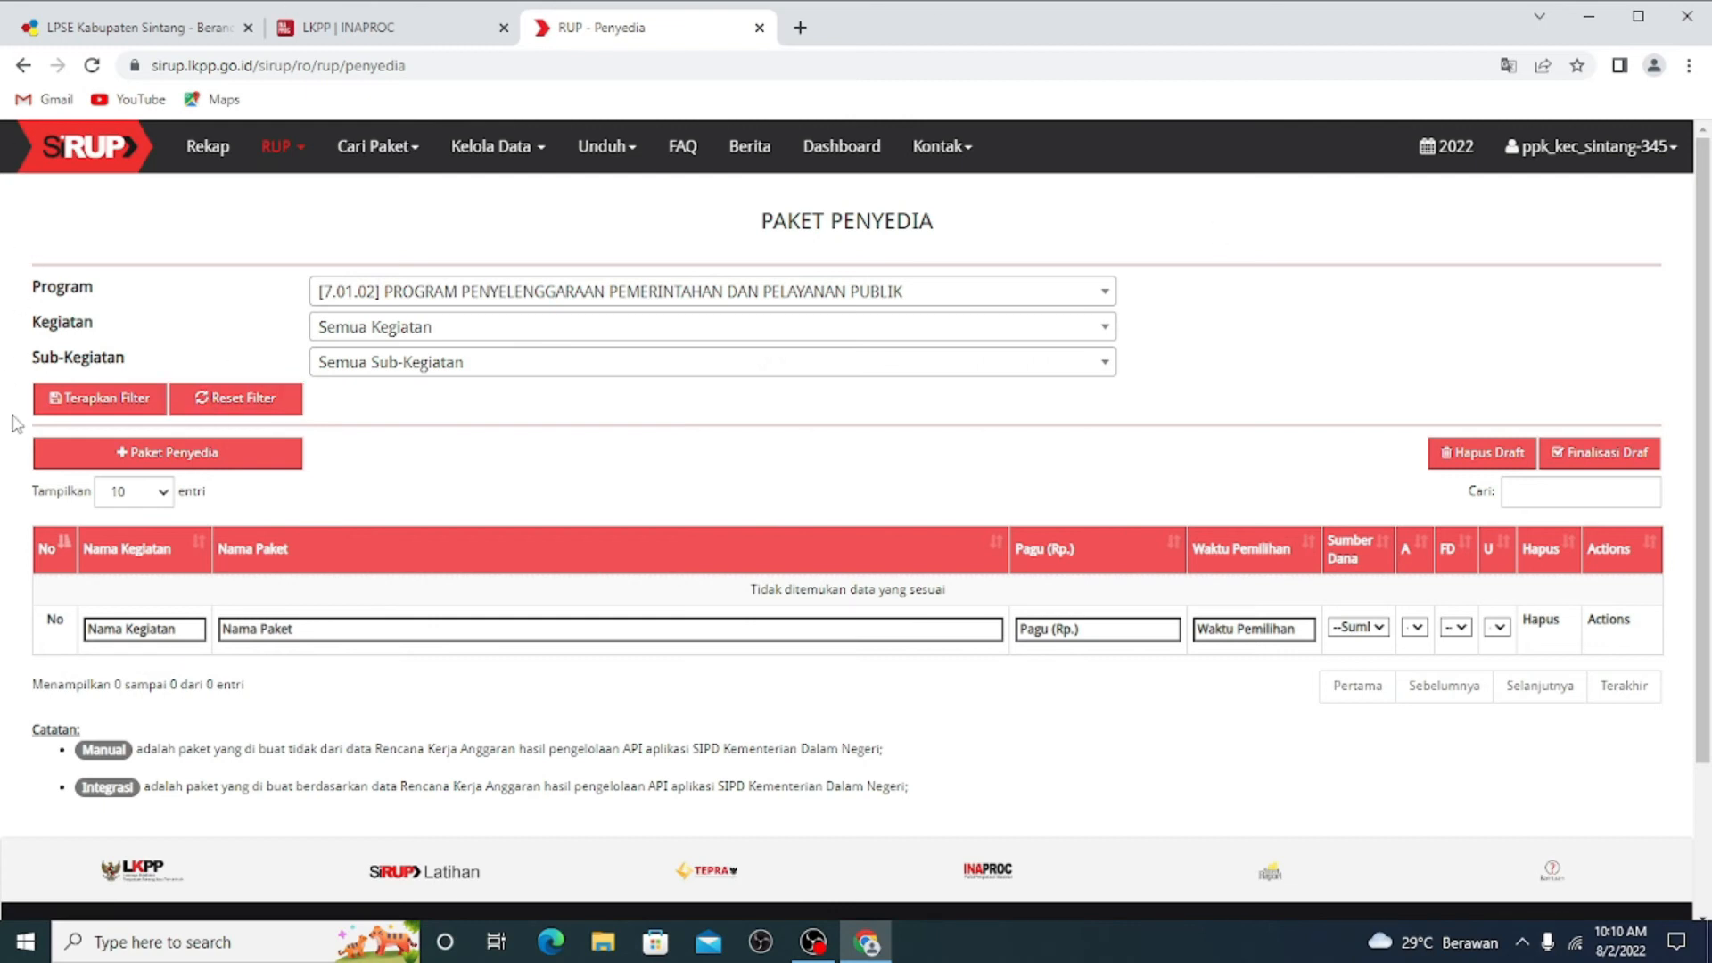
pyautogui.click(75, 417)
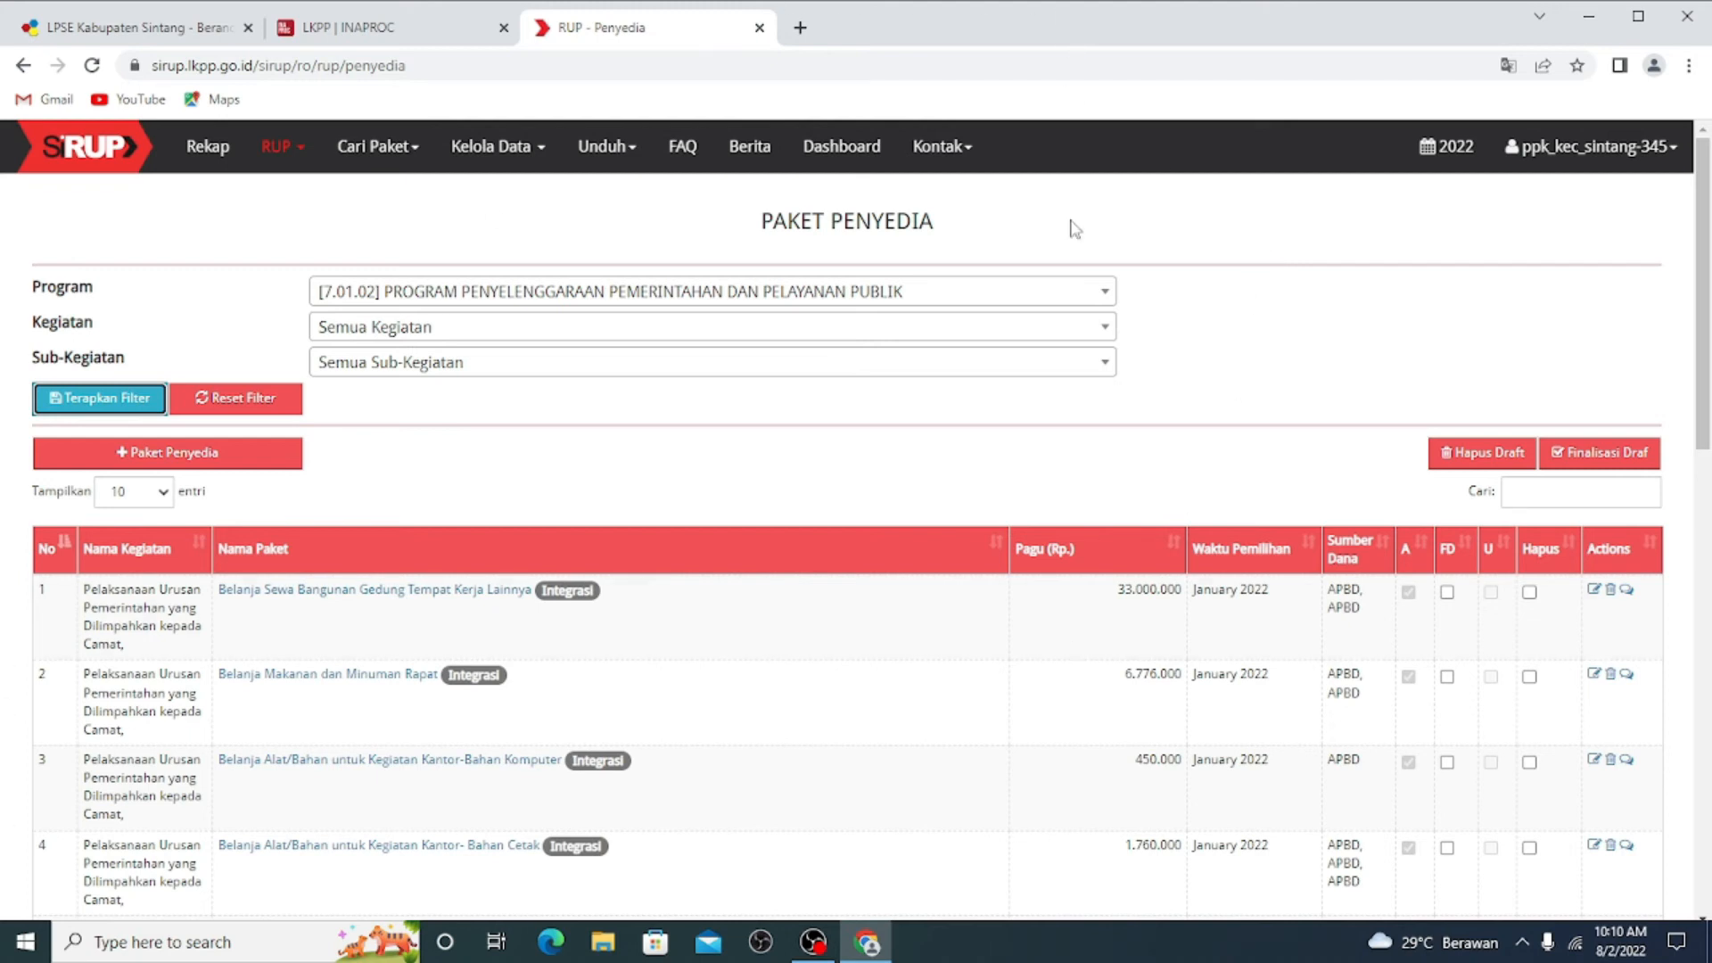
# Open the Belanja Sewa Bangunan Gedung Tempat Kerja Lainnya package for editing and examine its location, job description, specification and funding sources.
pyautogui.scroll(-1, 1326, 356)
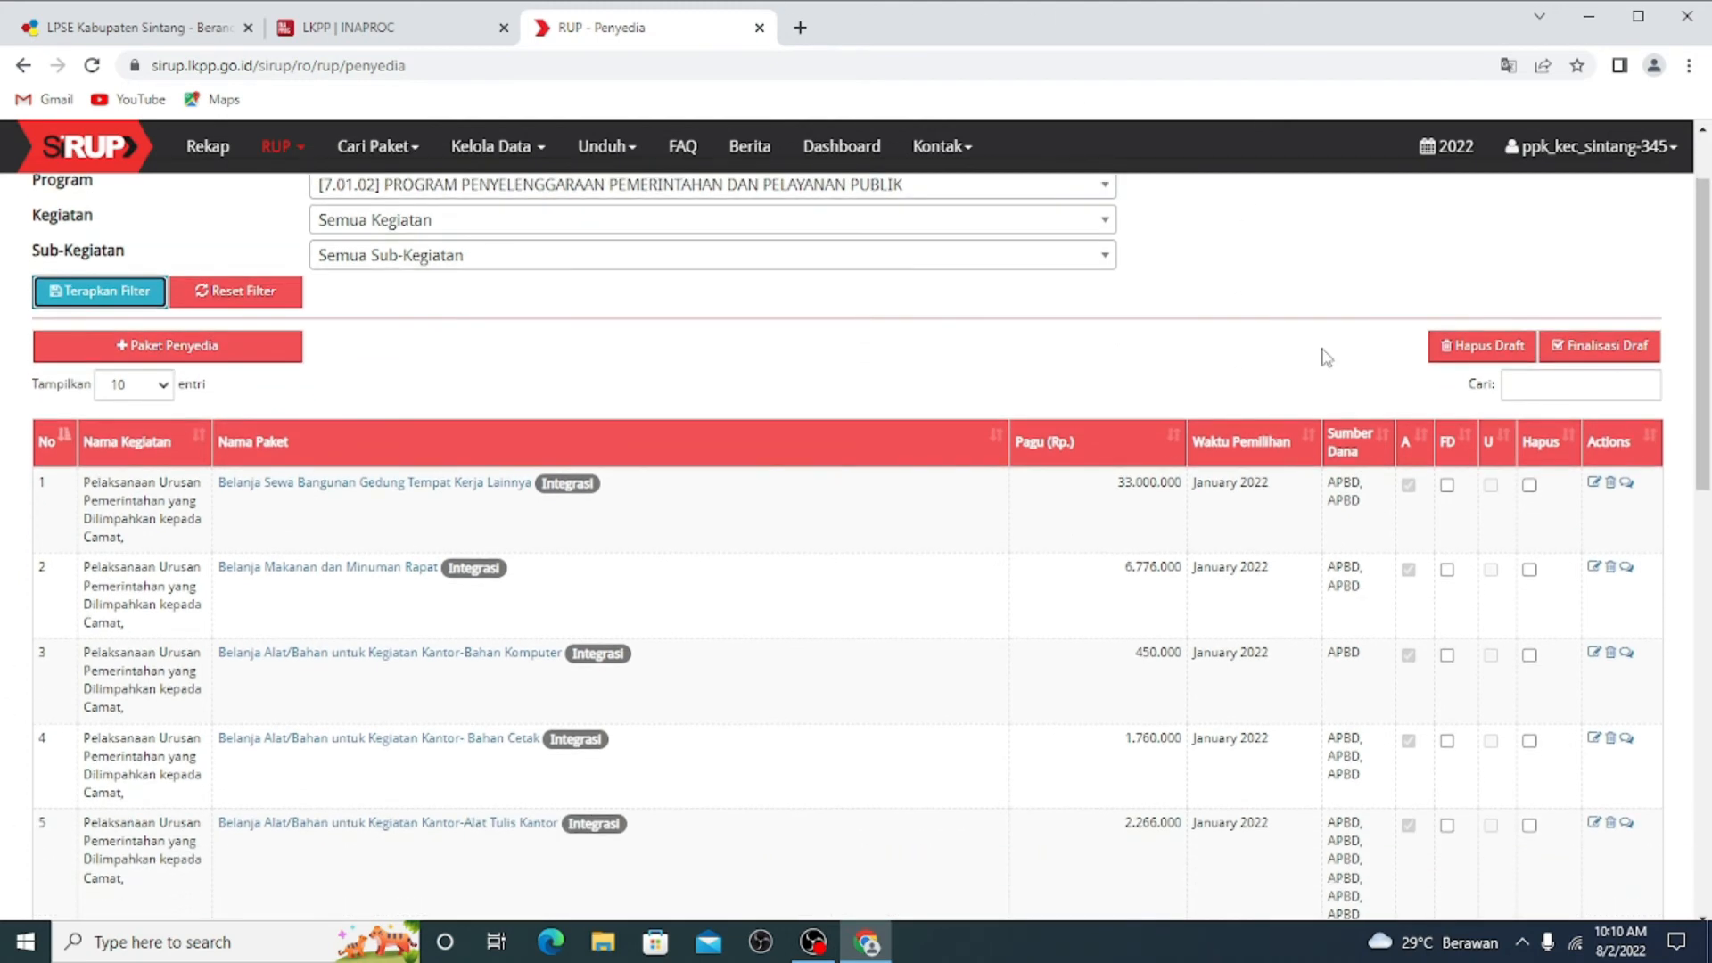
pyautogui.click(1593, 484)
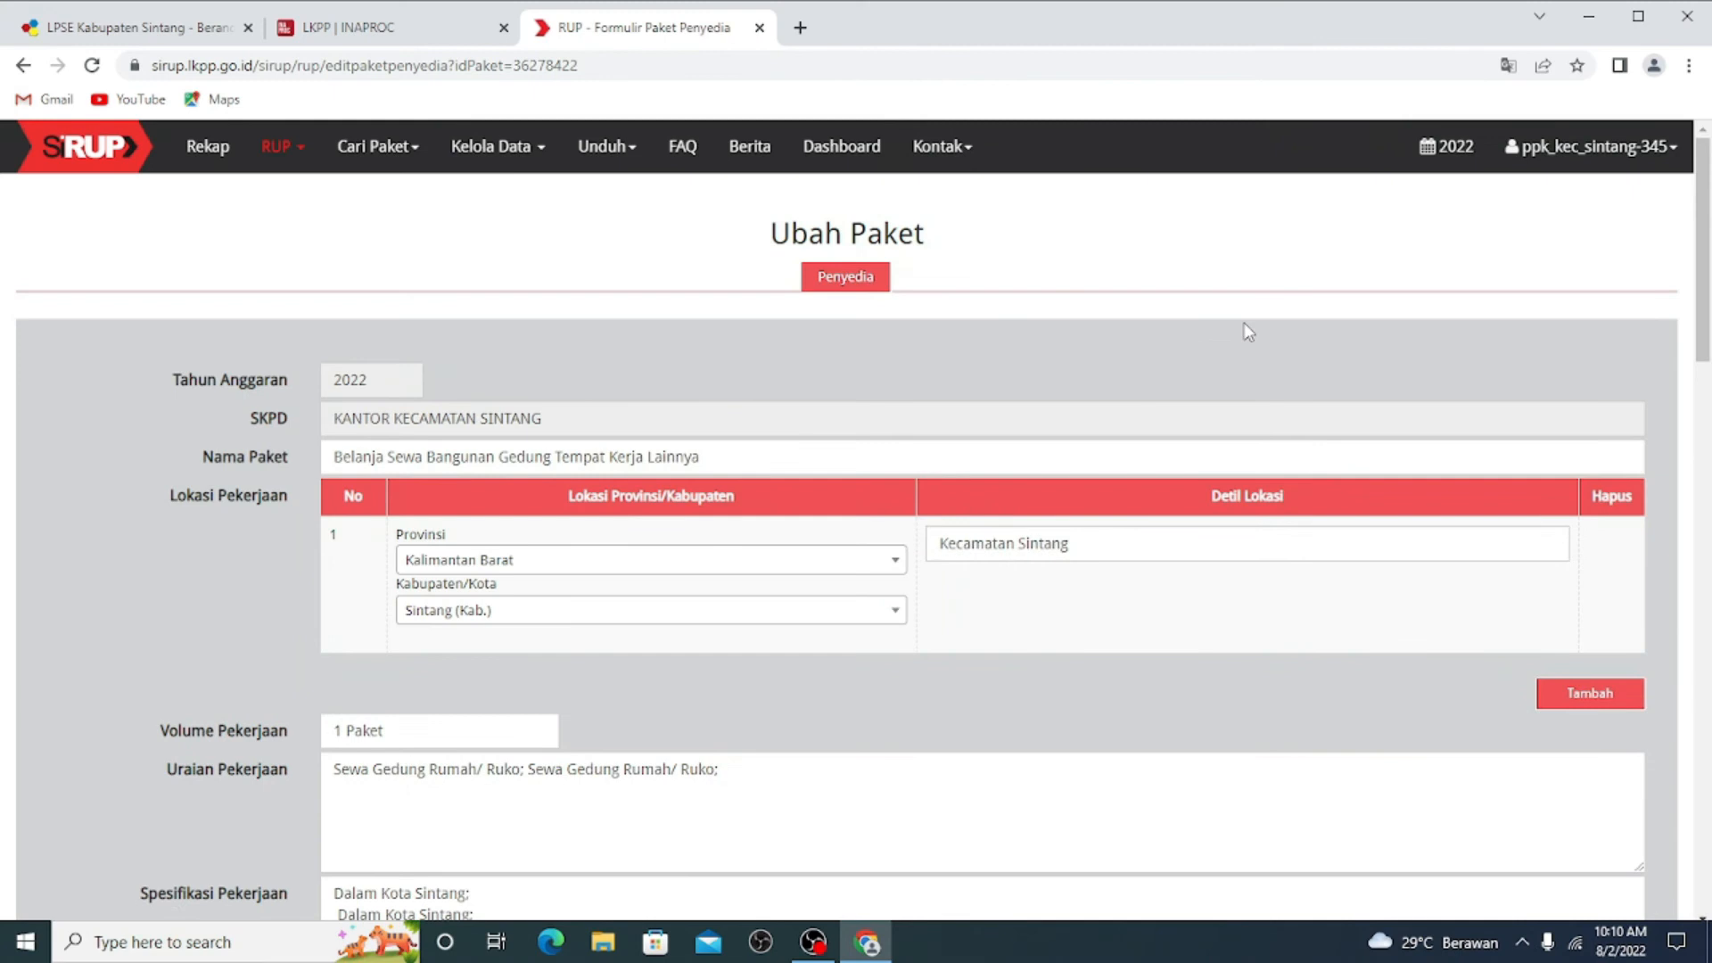
pyautogui.scroll(-1, 1248, 331)
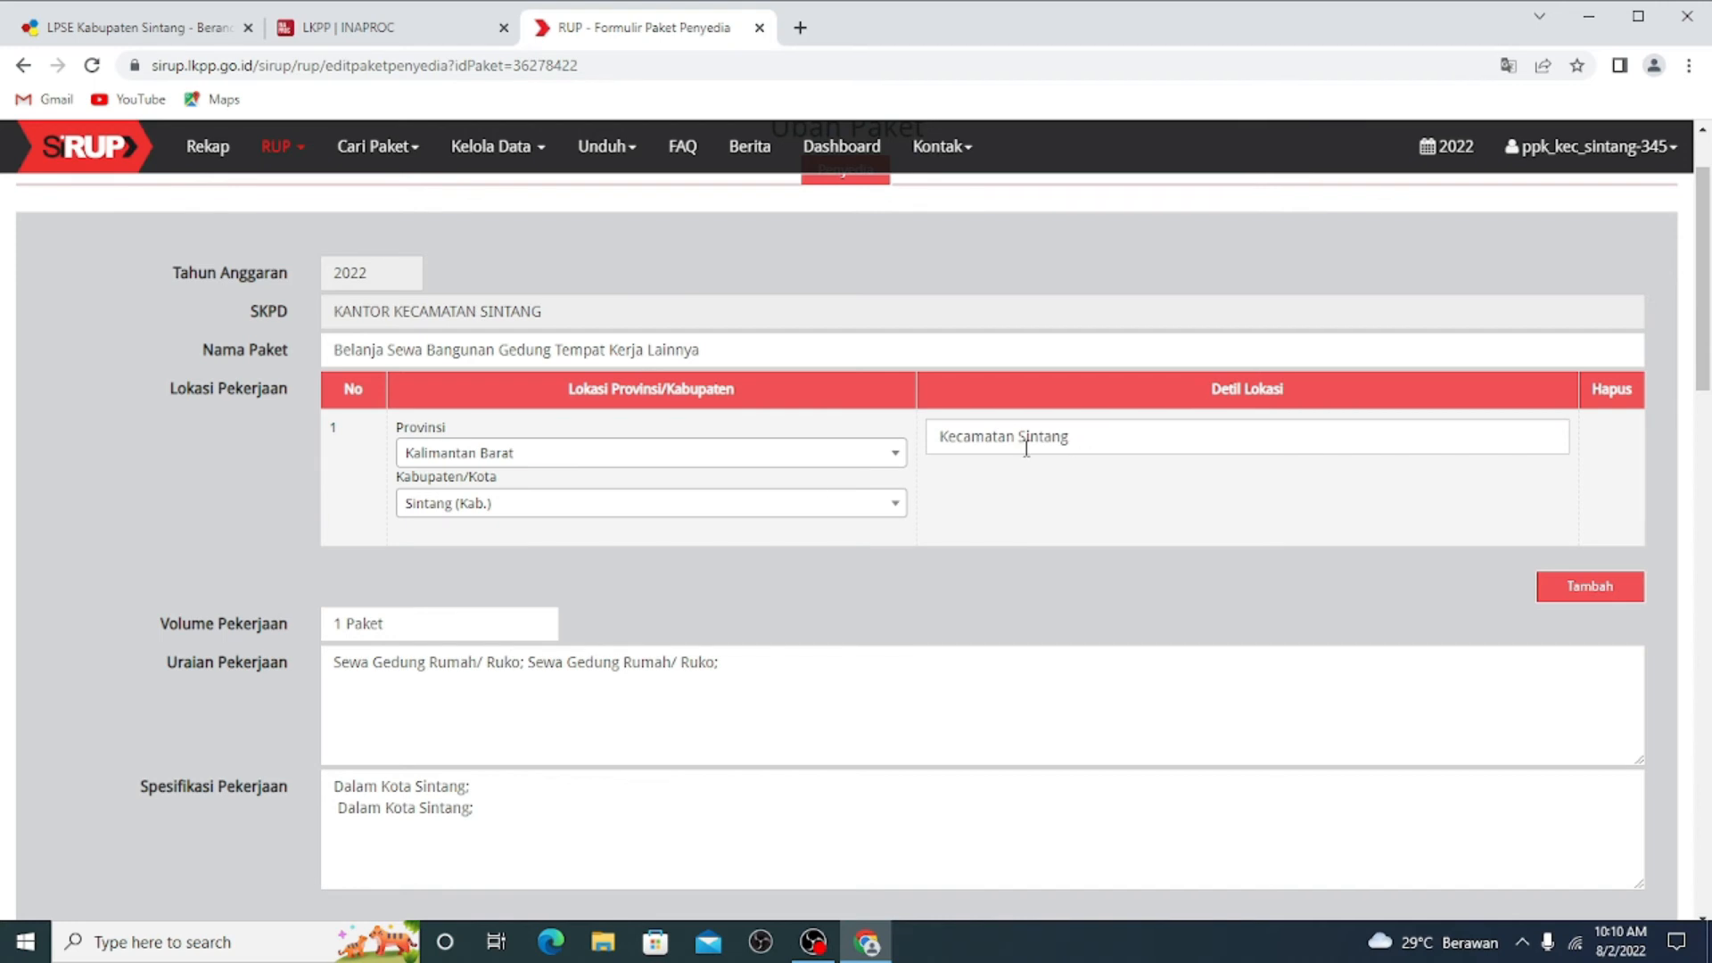
pyautogui.scroll(-3, 1145, 406)
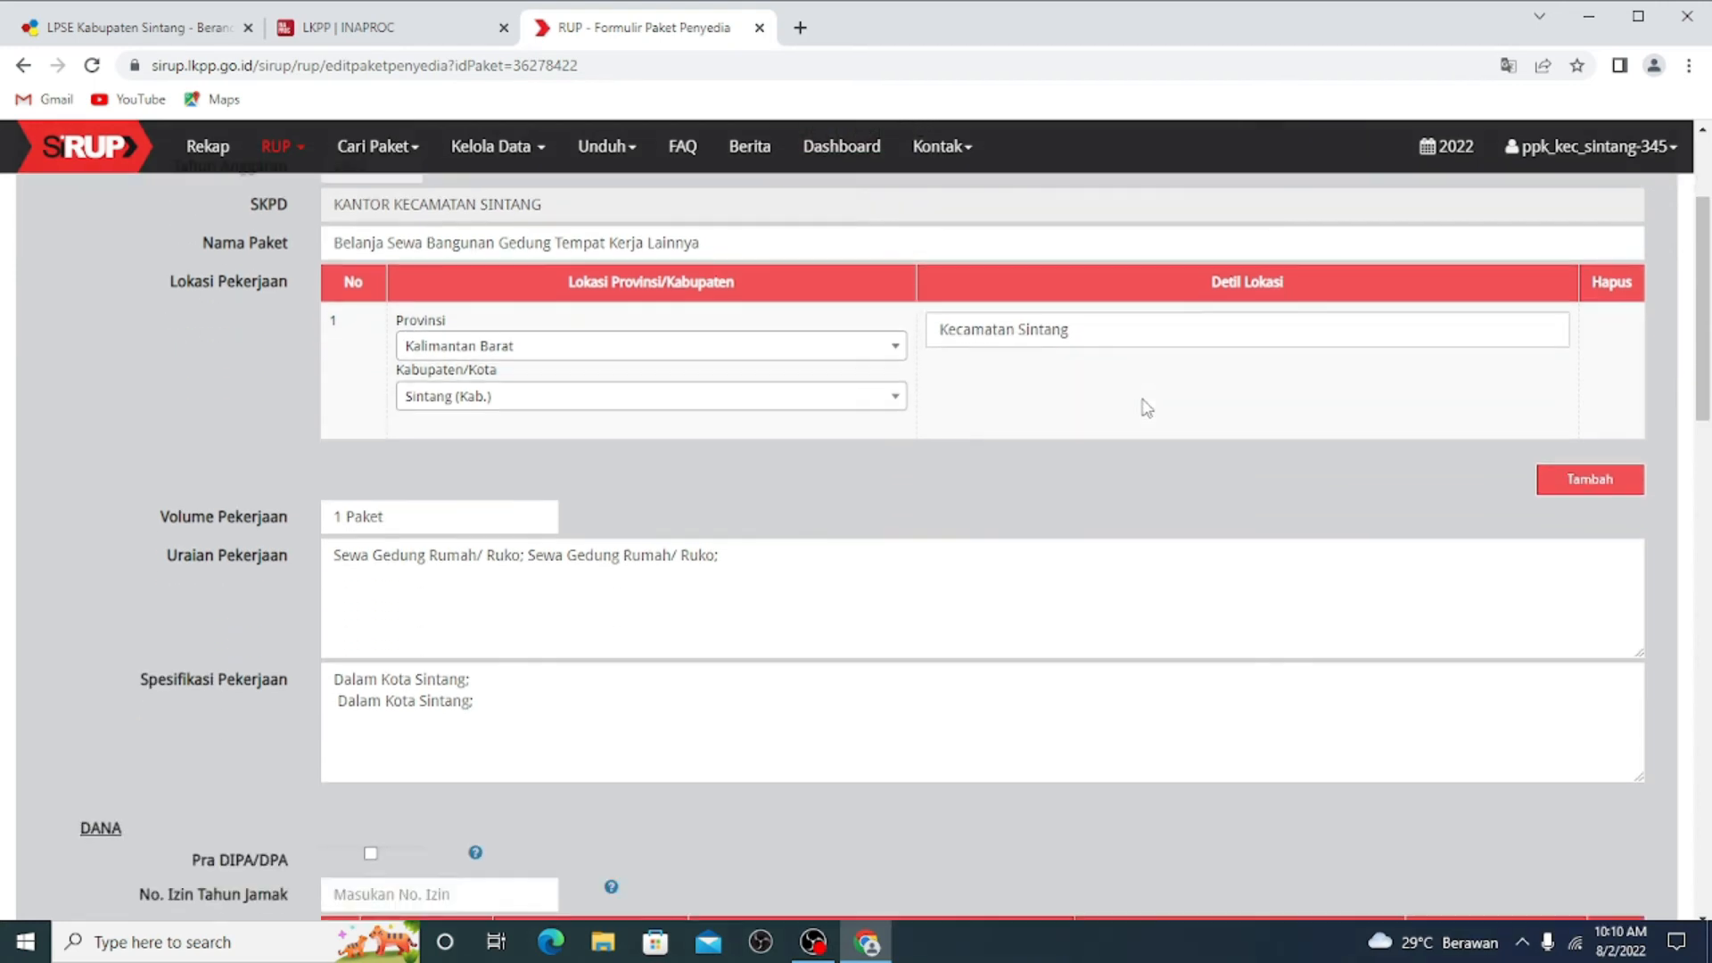
pyautogui.scroll(-4, 1146, 406)
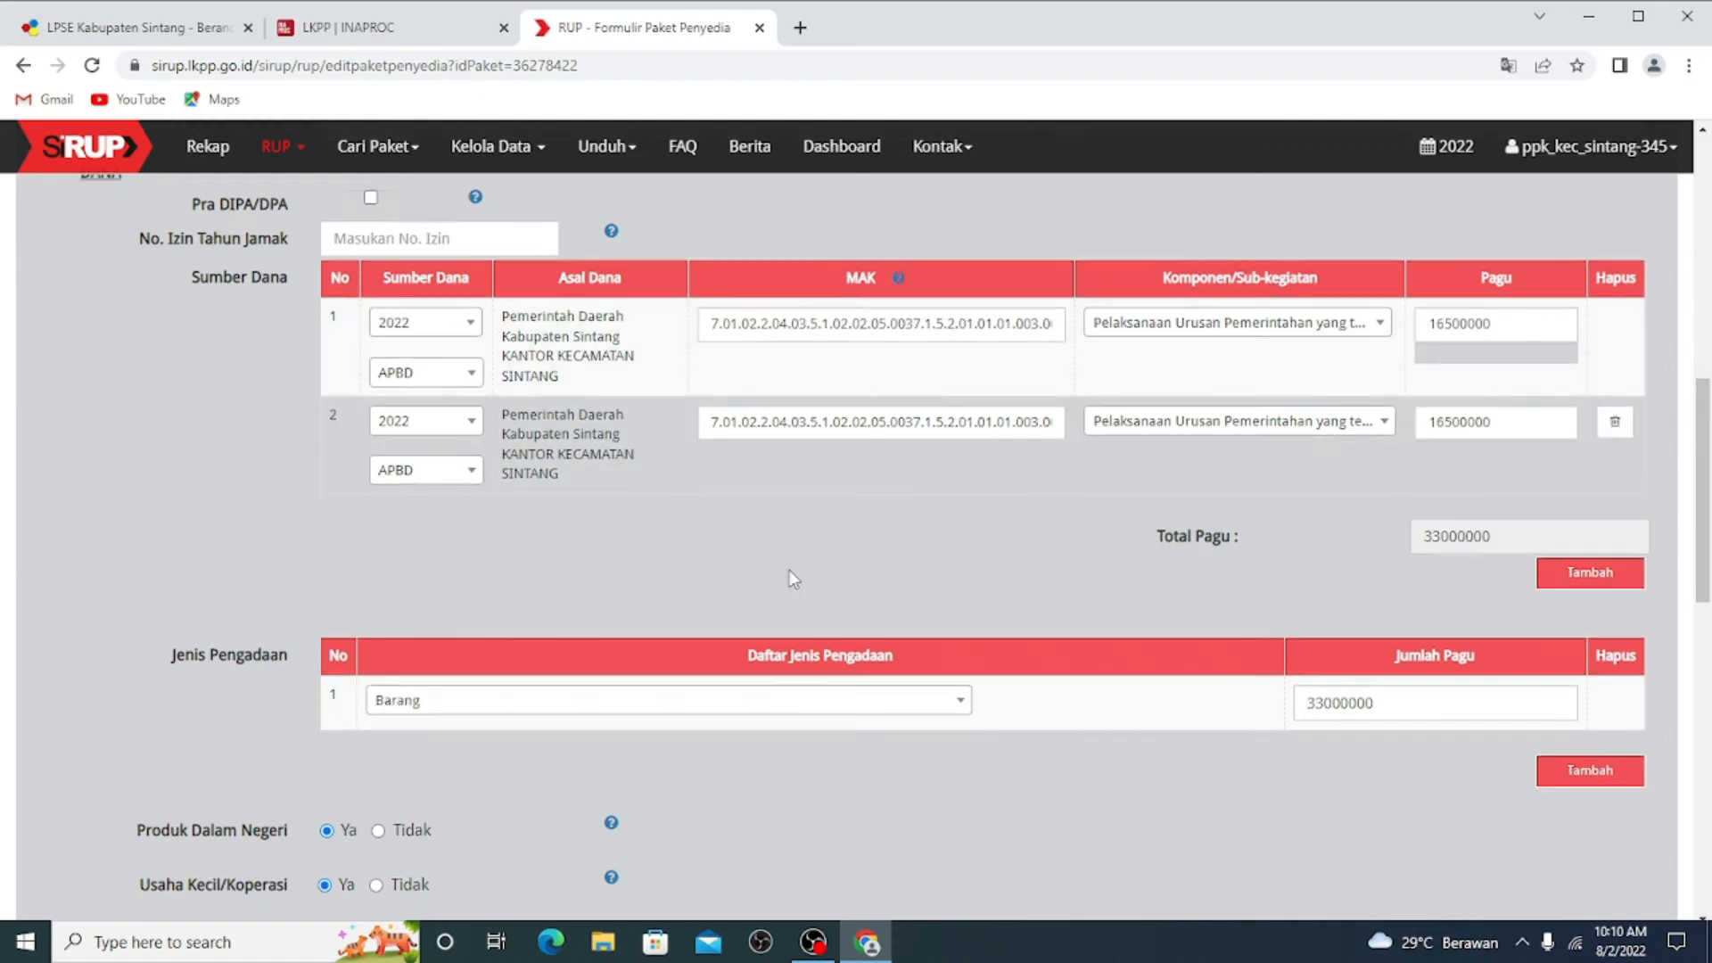
pyautogui.scroll(-2, 789, 571)
# Examine the package's Jenis Pengadaan and Rencana Metode Pemilihan options, its procurement settings and the planned schedule.
pyautogui.click(781, 501)
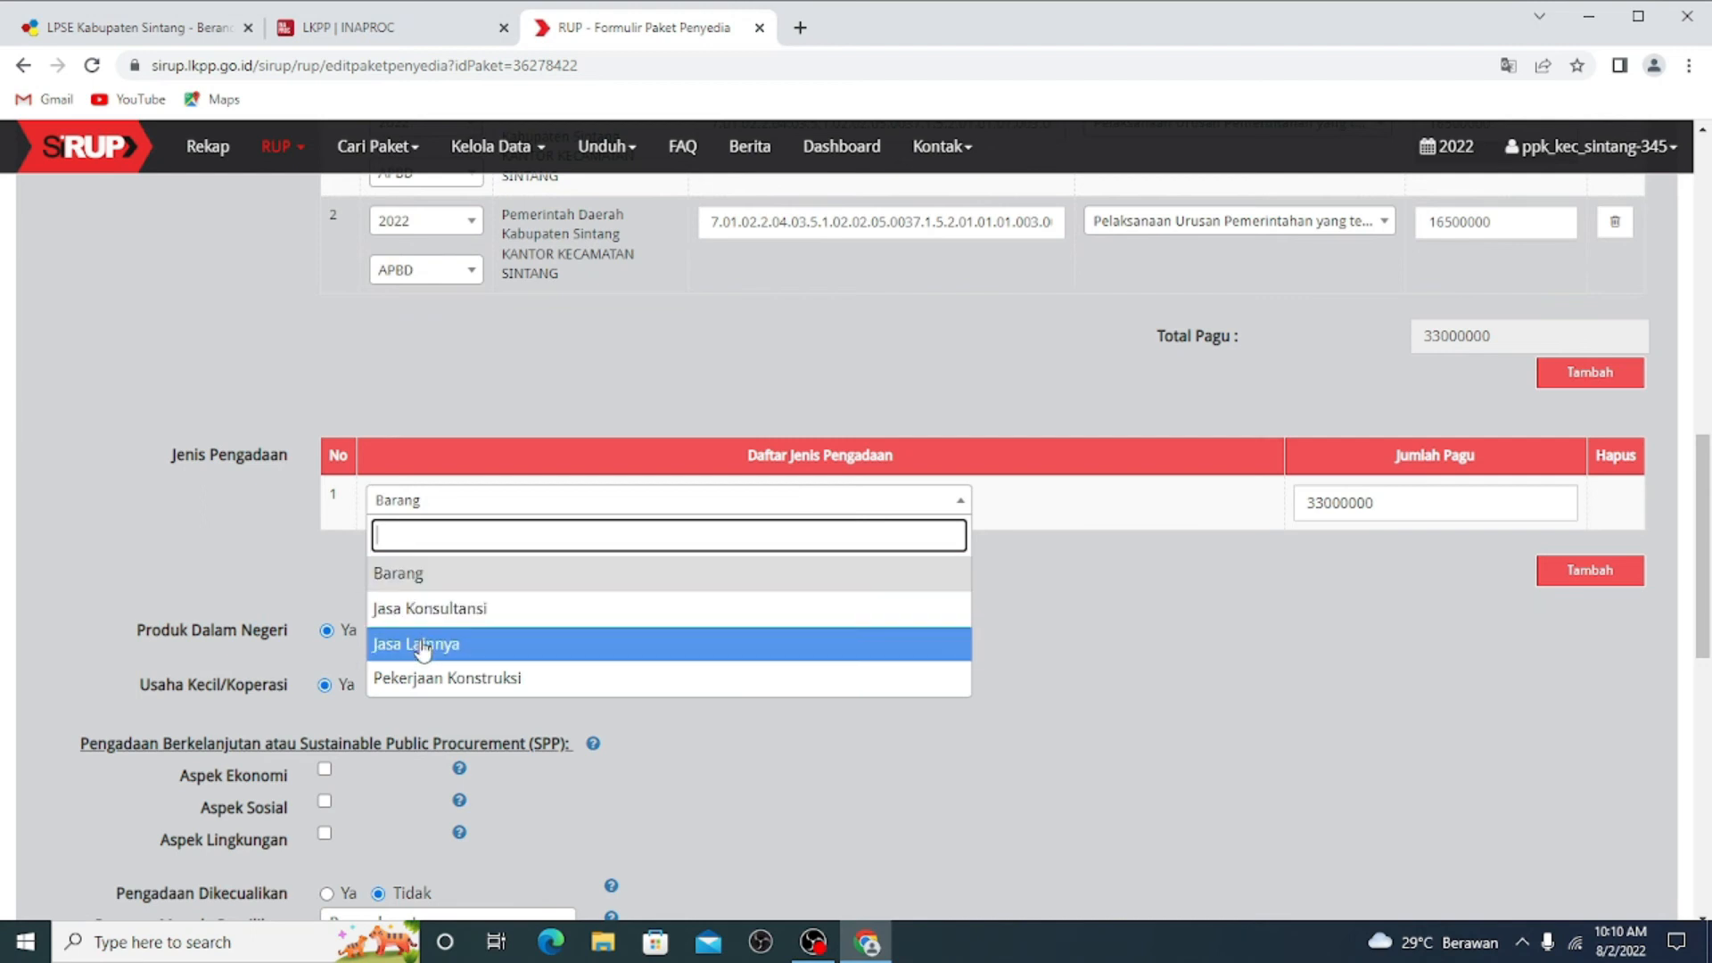
pyautogui.click(1080, 576)
pyautogui.scroll(-1, 1062, 570)
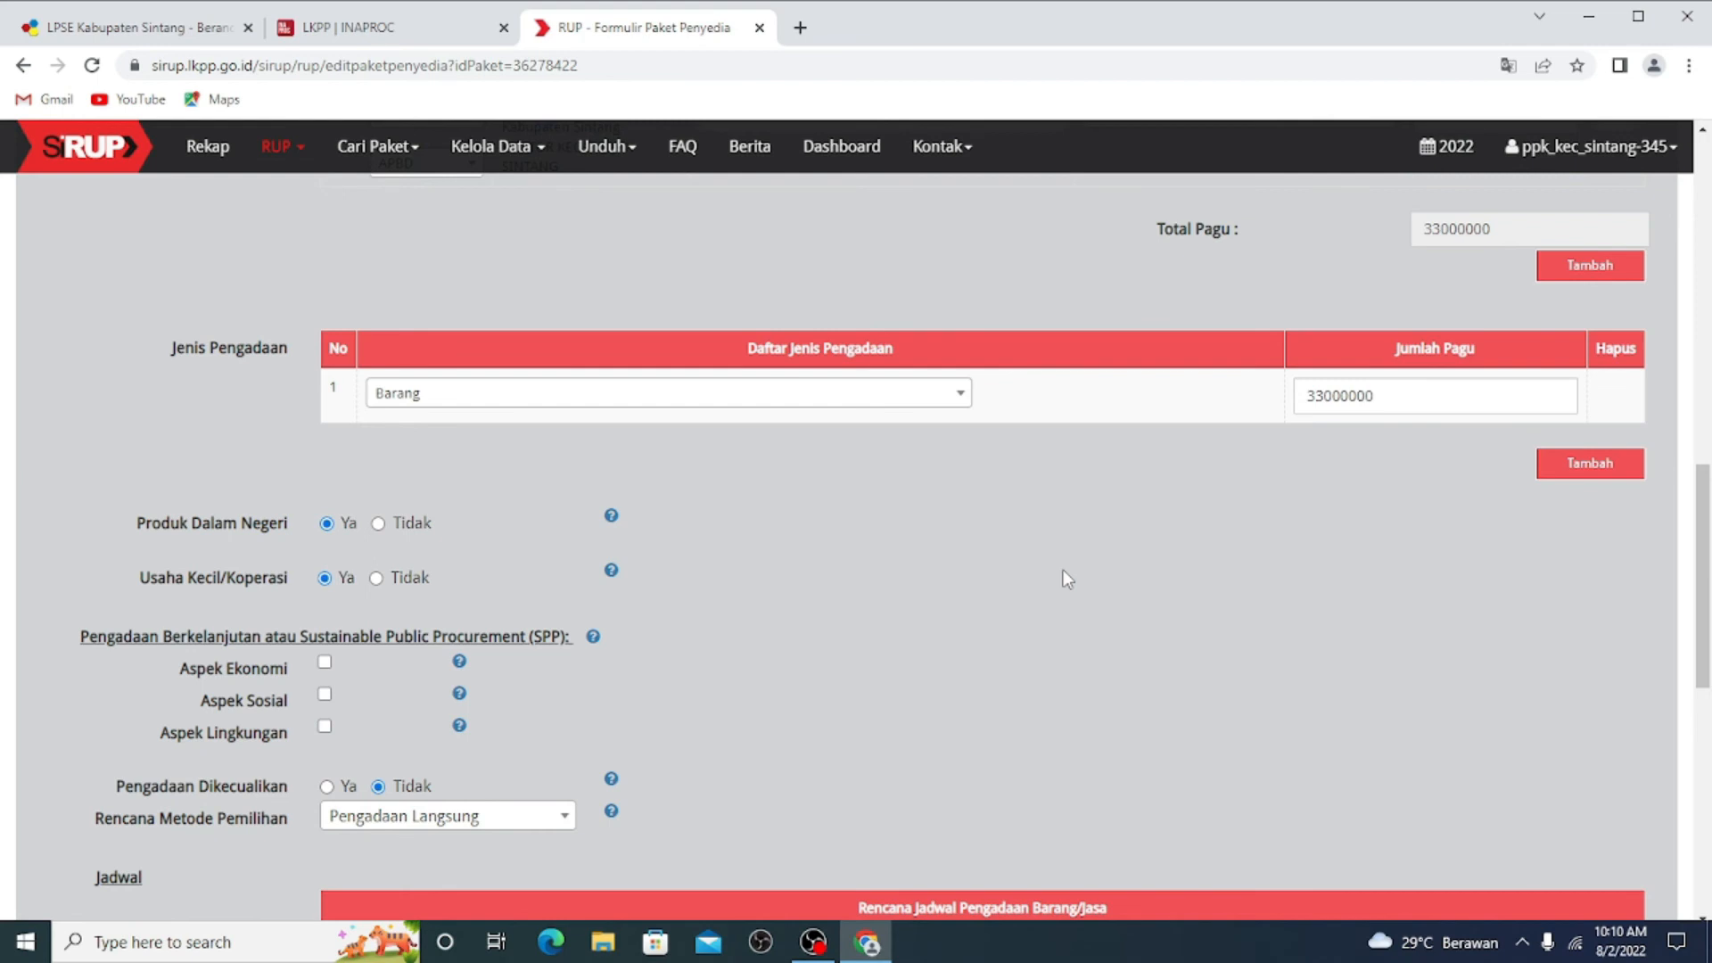
pyautogui.scroll(-2, 1063, 569)
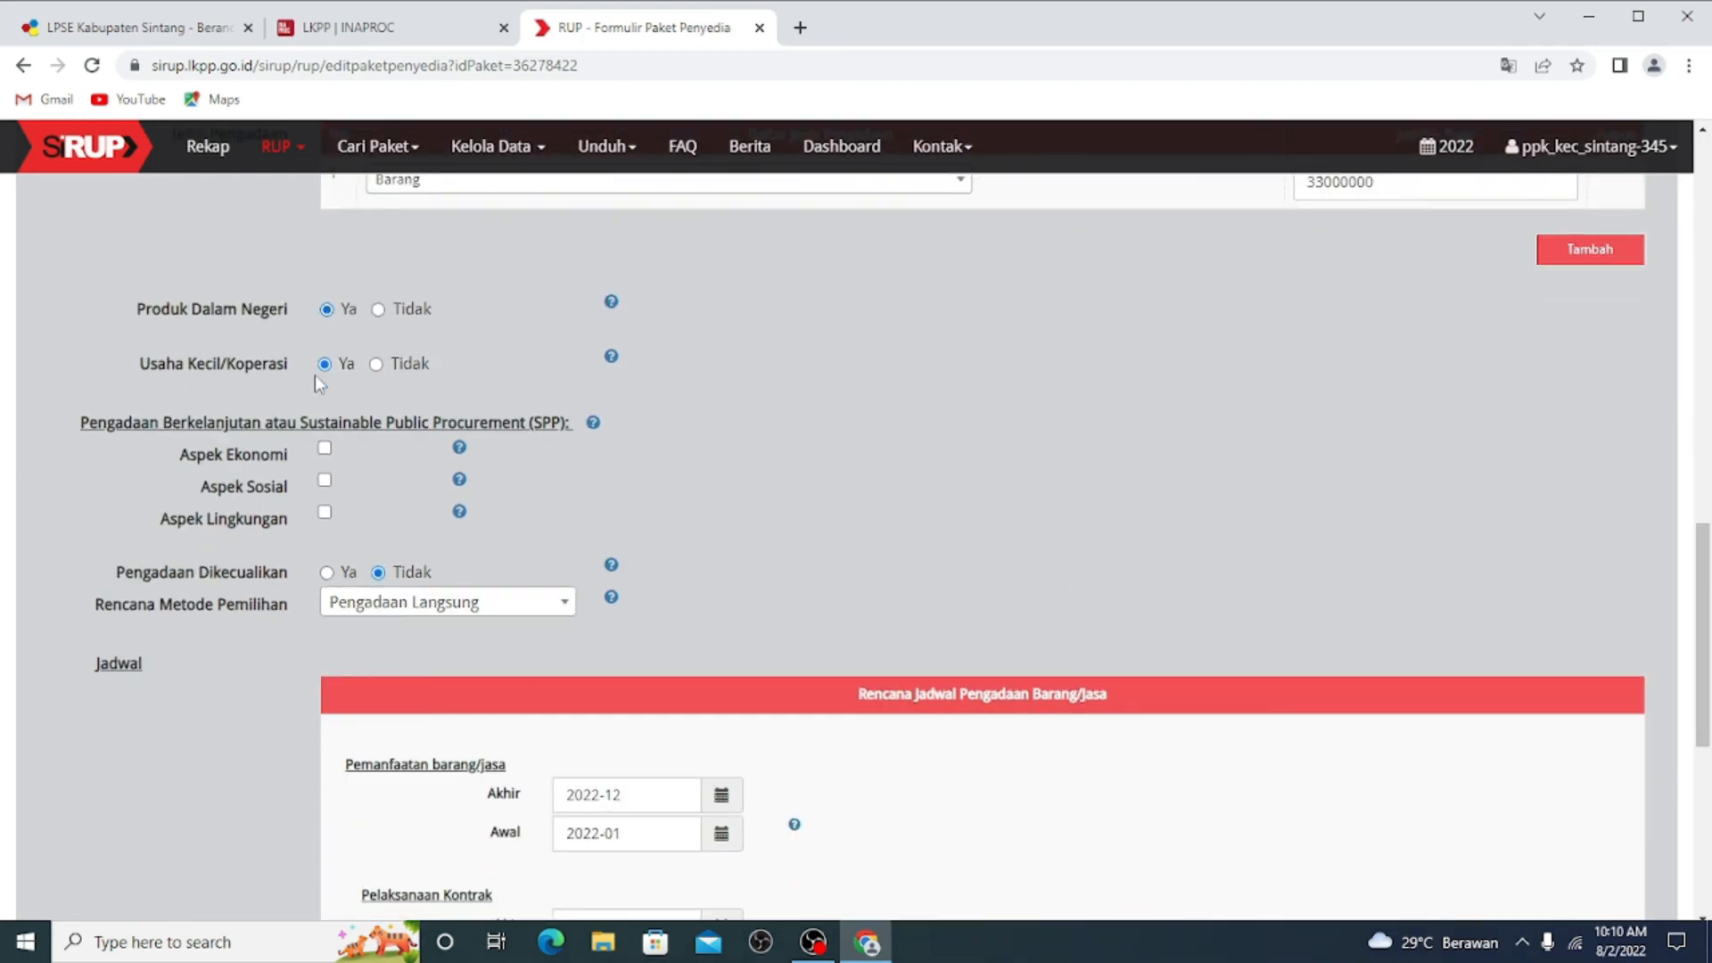
pyautogui.scroll(-2, 1005, 478)
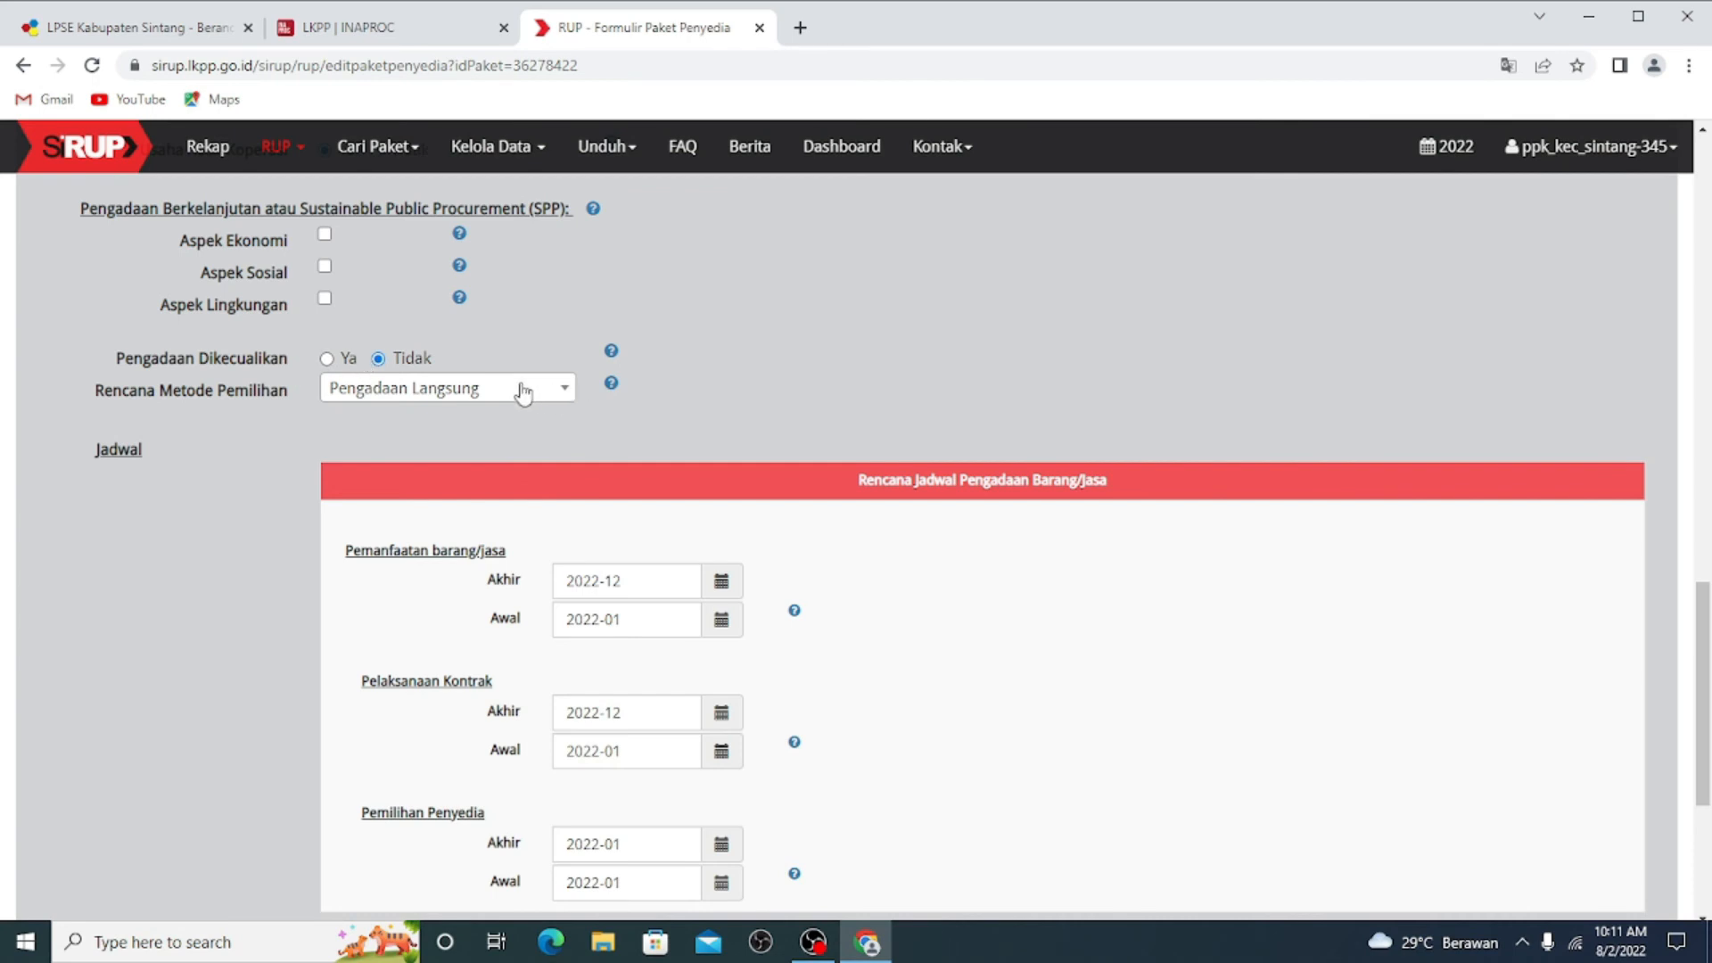
pyautogui.click(509, 397)
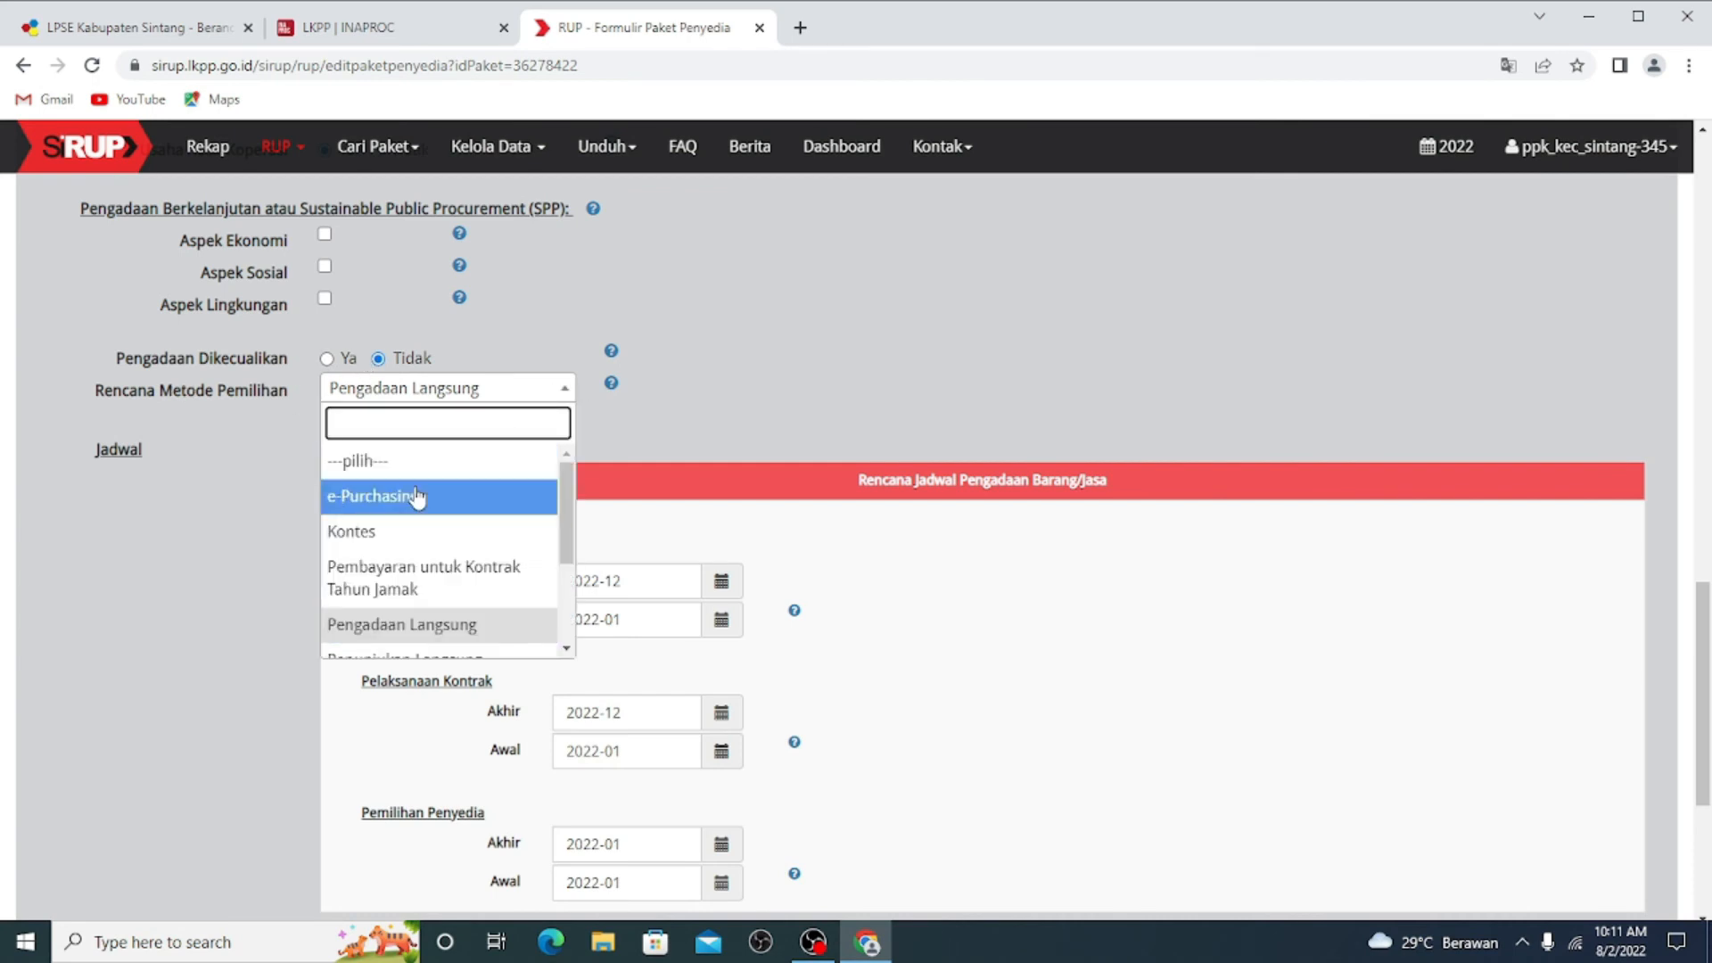
pyautogui.click(566, 649)
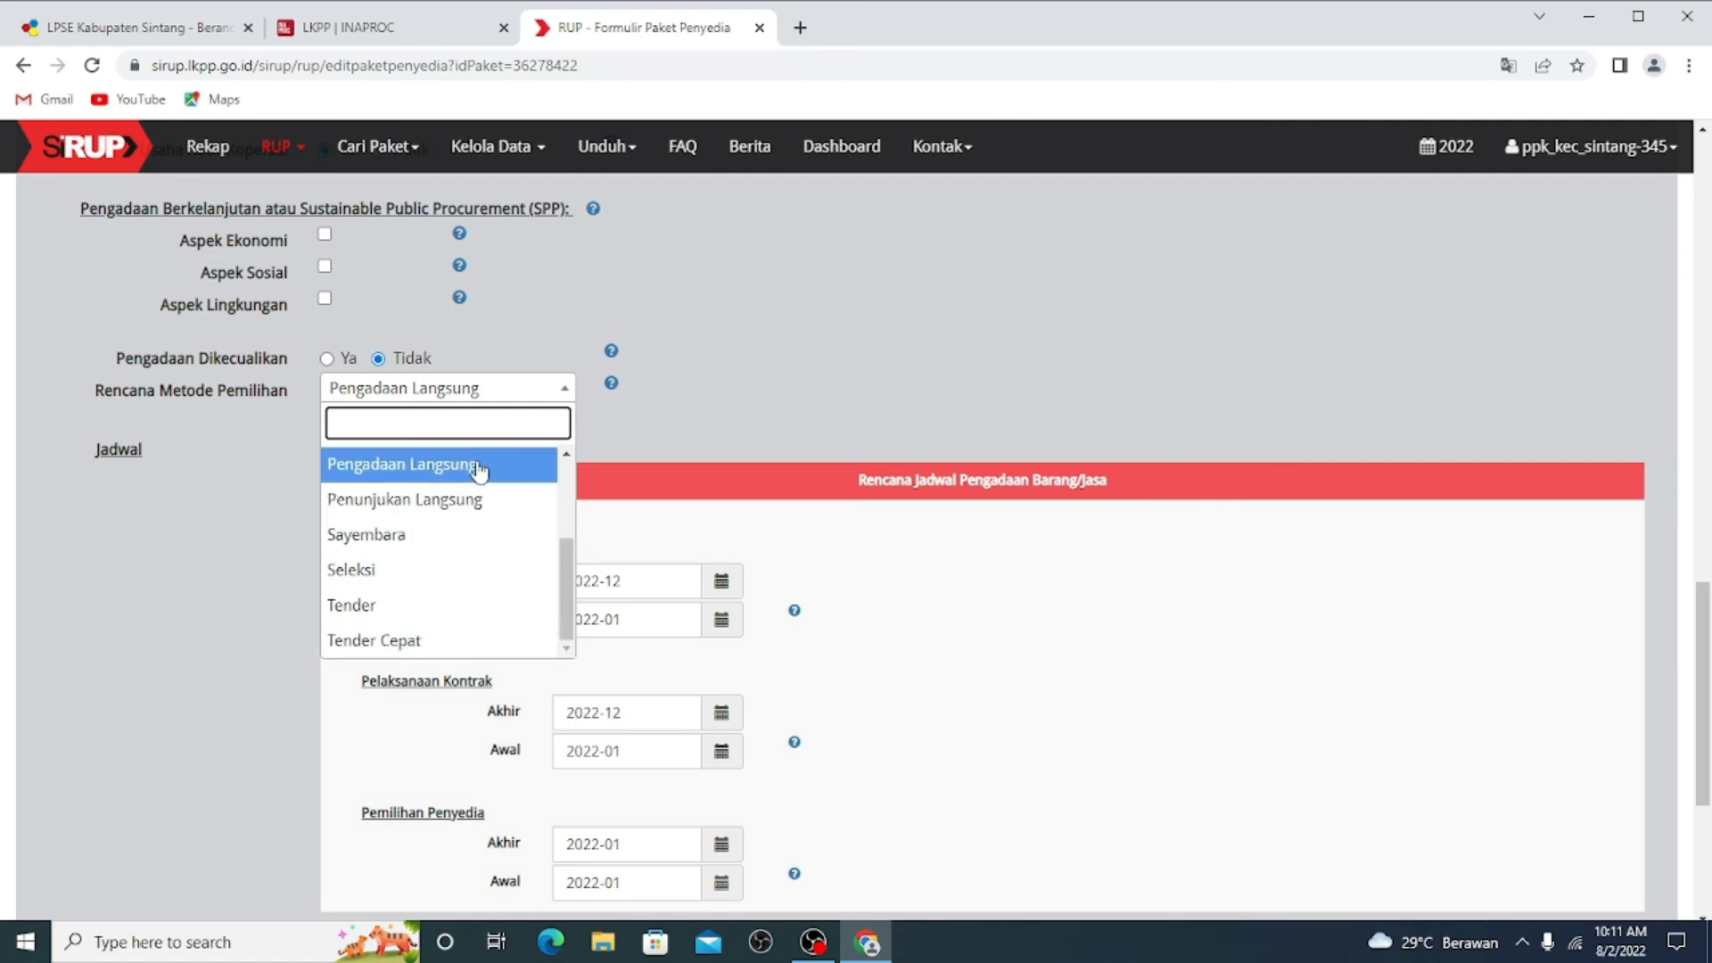
pyautogui.click(678, 415)
pyautogui.scroll(-1, 683, 410)
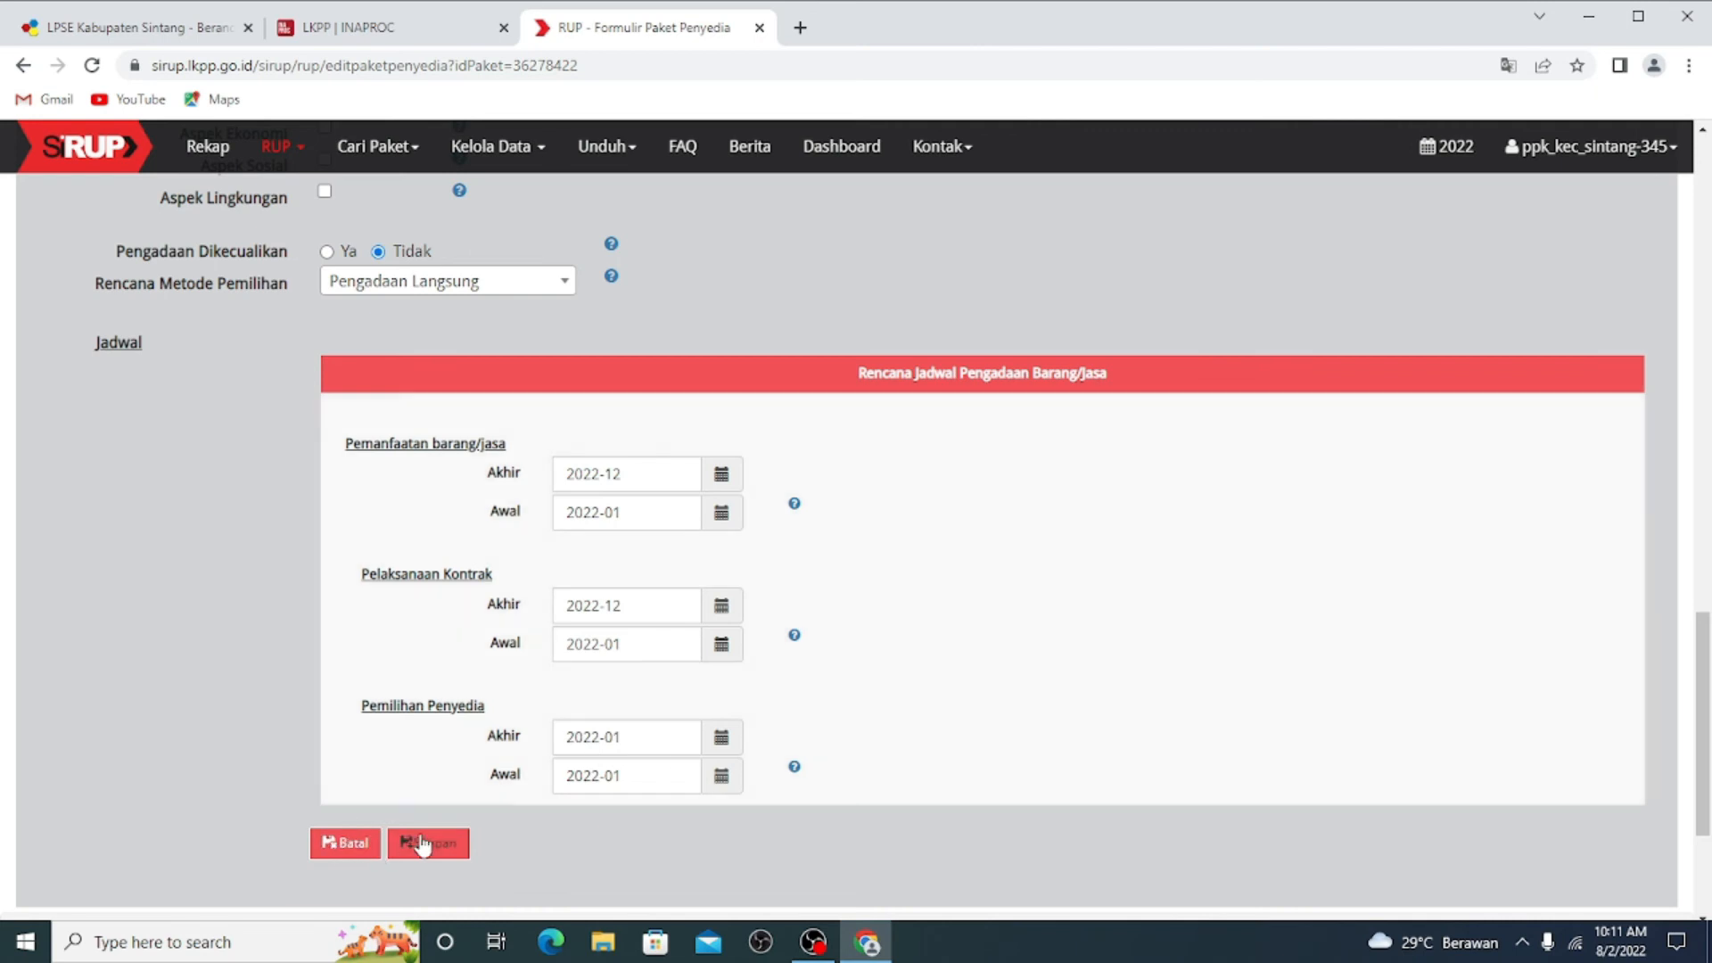
# List the Swakelola packages for all programs, kegiatan and sub-kegiatan.
pyautogui.click(283, 147)
pyautogui.click(300, 303)
pyautogui.click(70, 406)
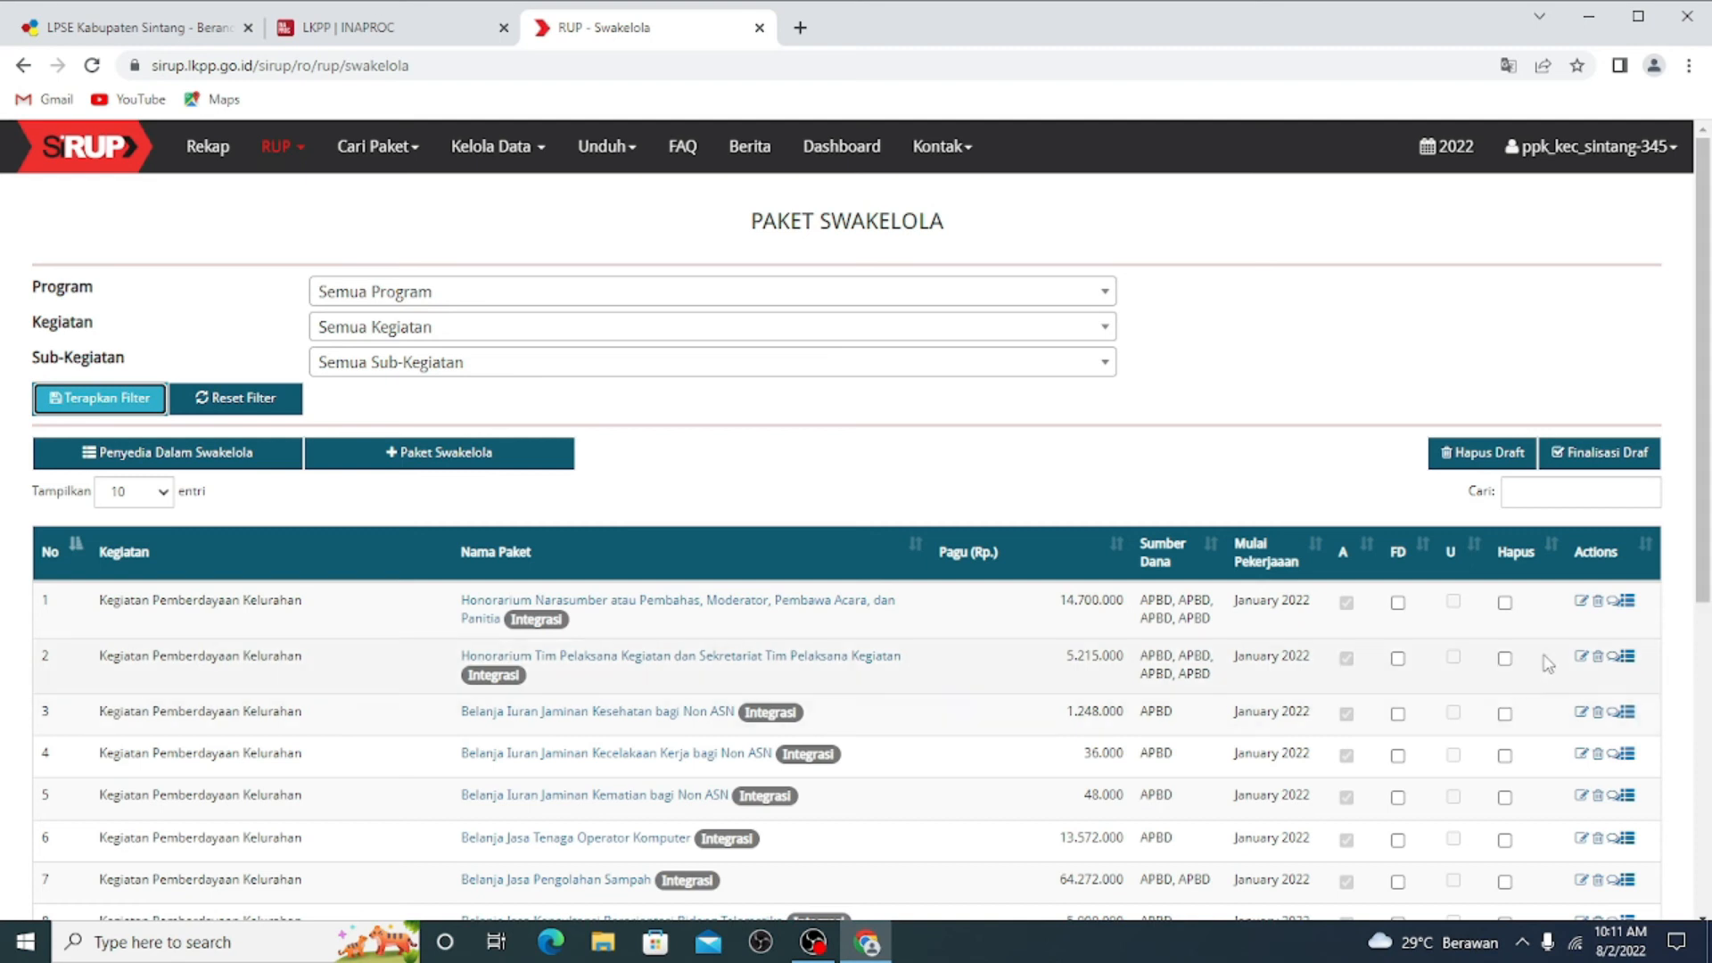
# Open the Honorarium Narasumber atau Pembahas, Moderator, Pembawa Acara, dan Panitia package for editing and examine its swakelola type, location, funding and schedule.
pyautogui.click(1580, 603)
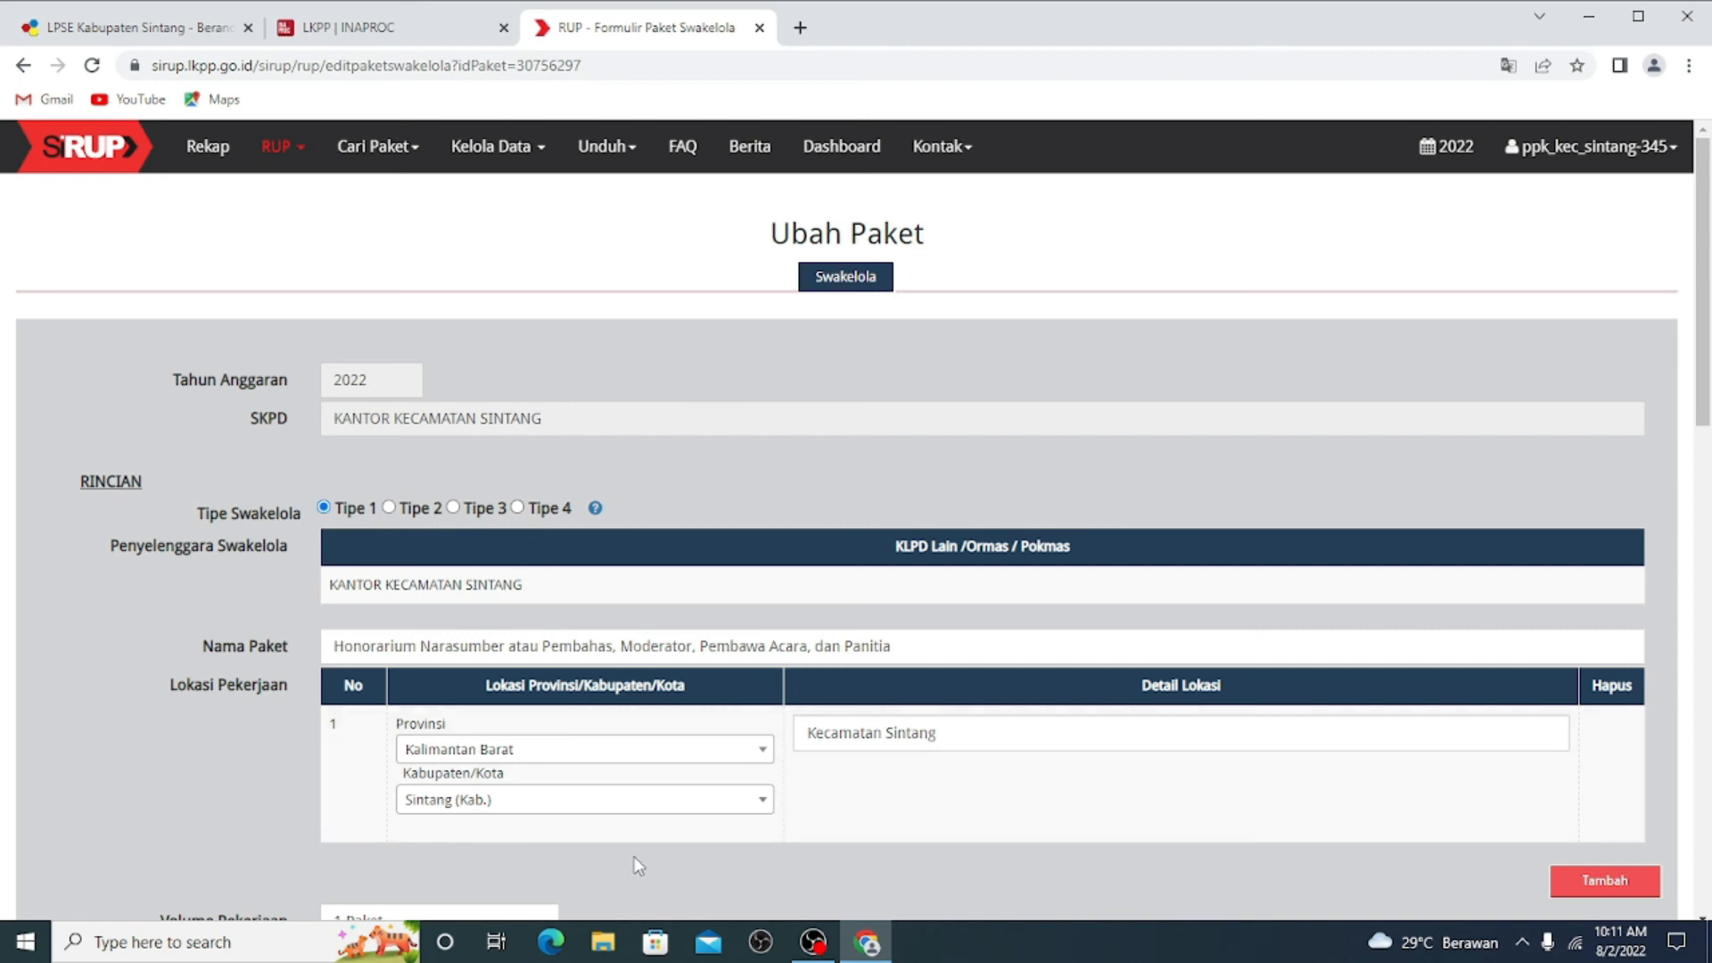
pyautogui.scroll(-7, 1335, 760)
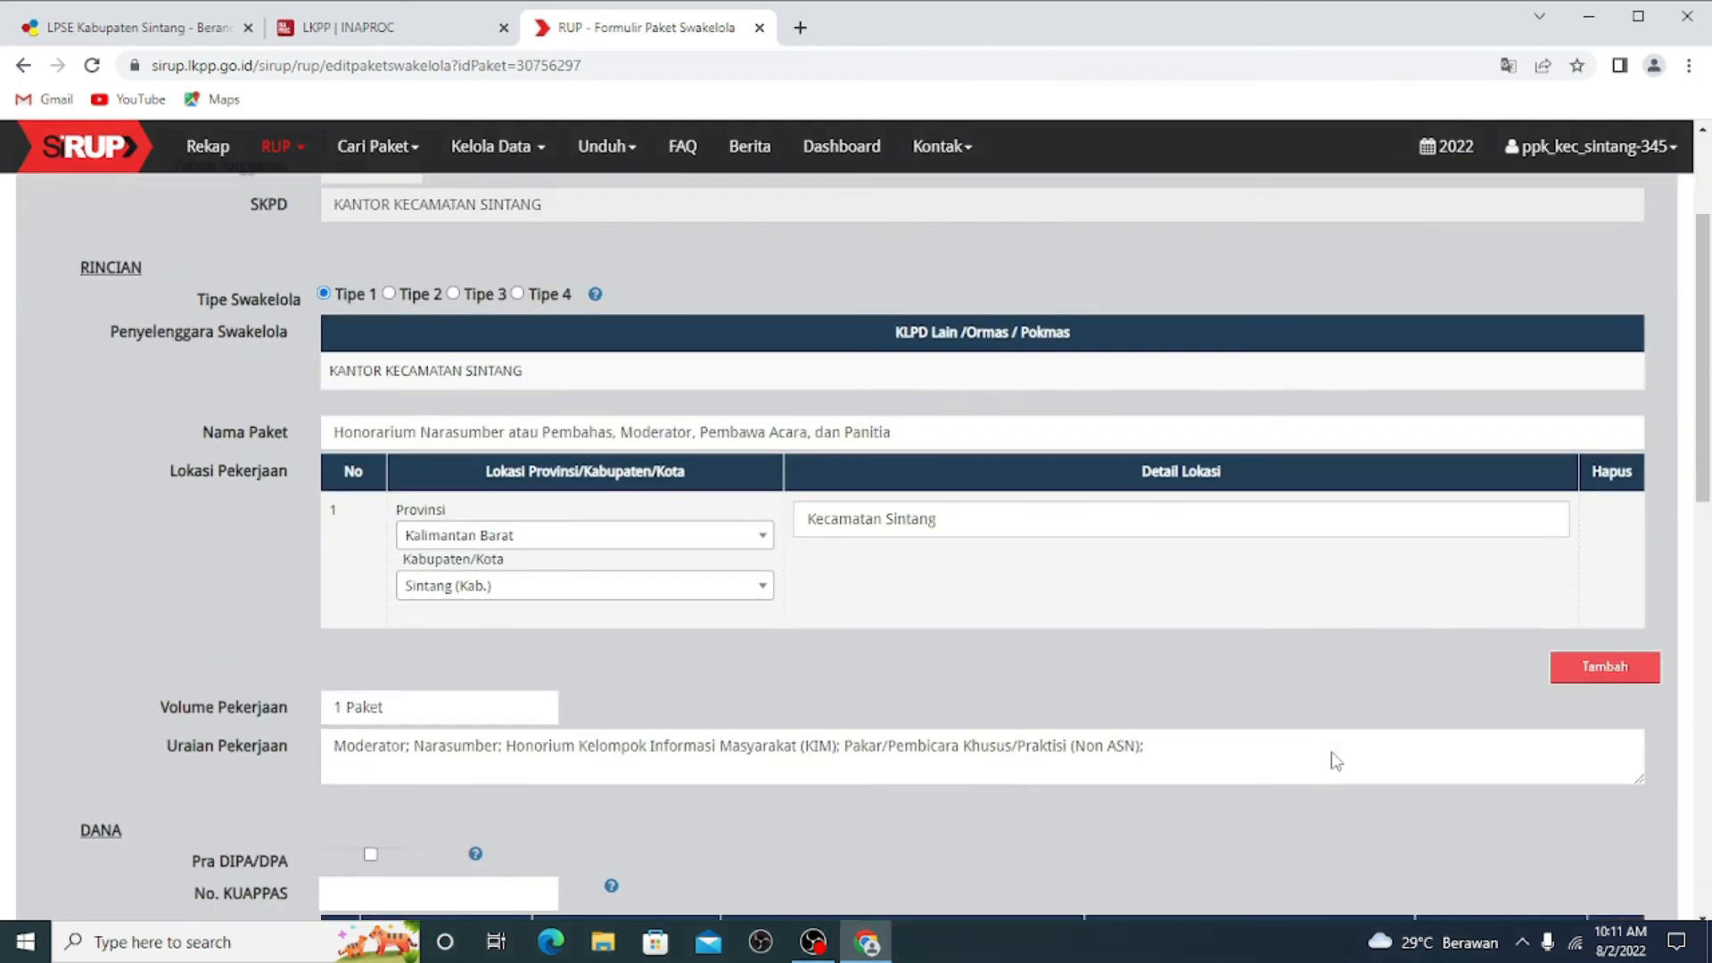
pyautogui.scroll(-1, 1335, 759)
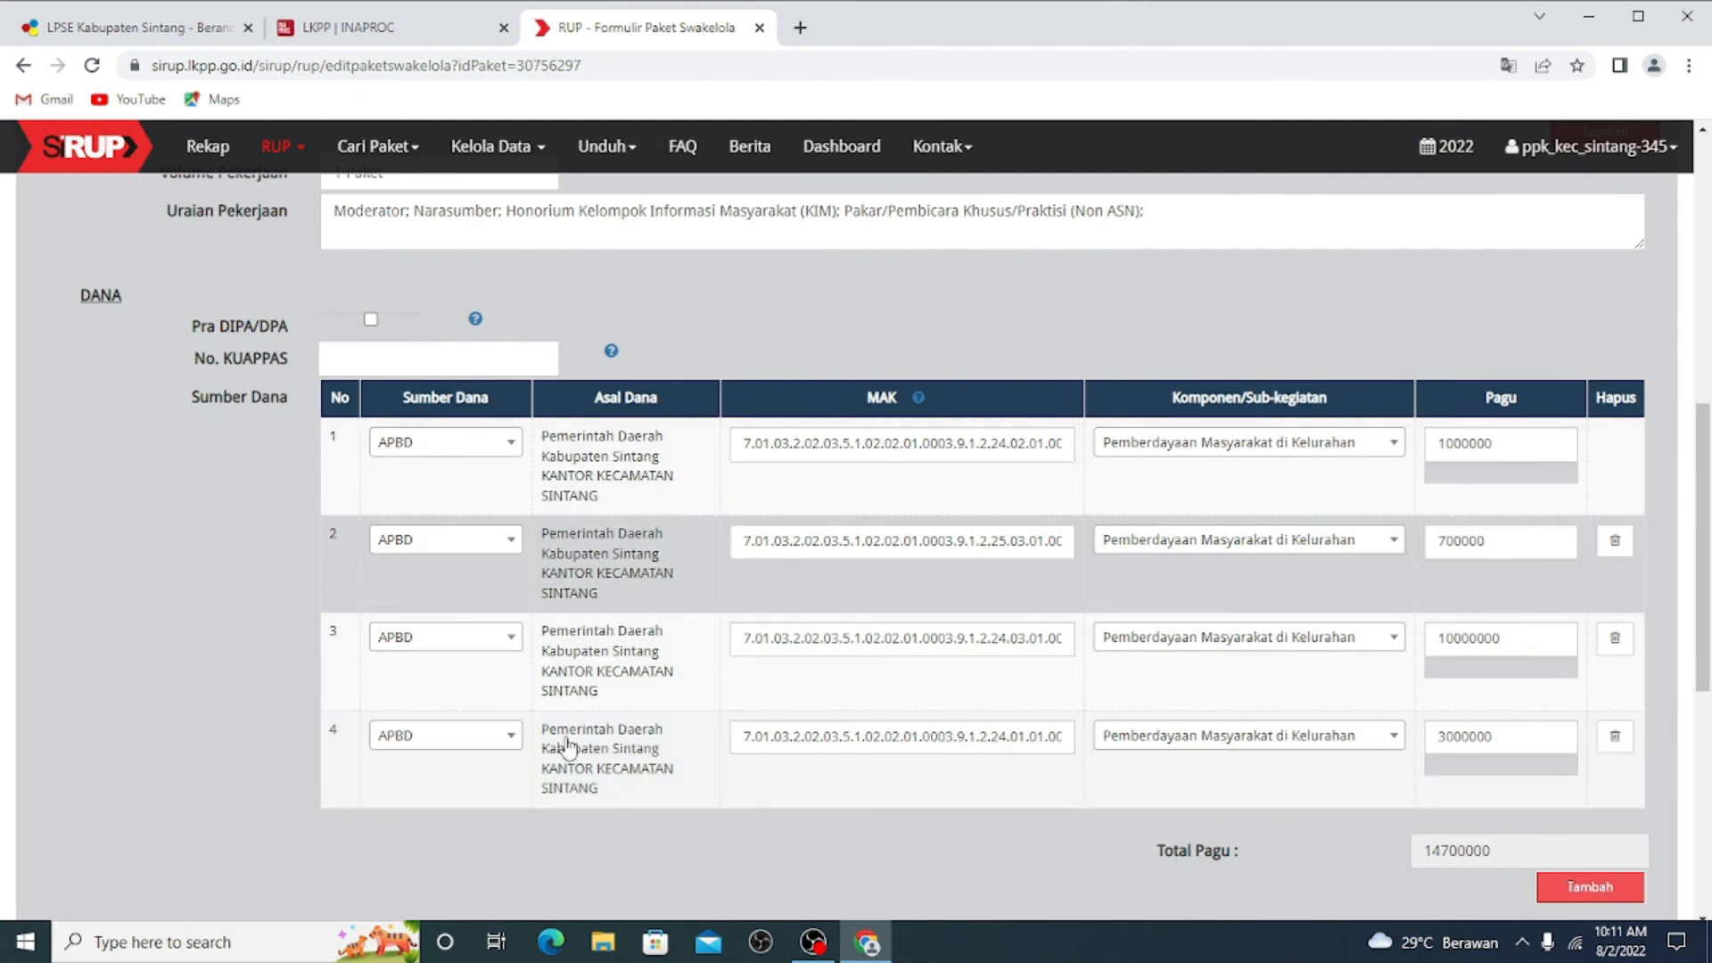
pyautogui.scroll(-5, 752, 704)
pyautogui.scroll(-1, 752, 704)
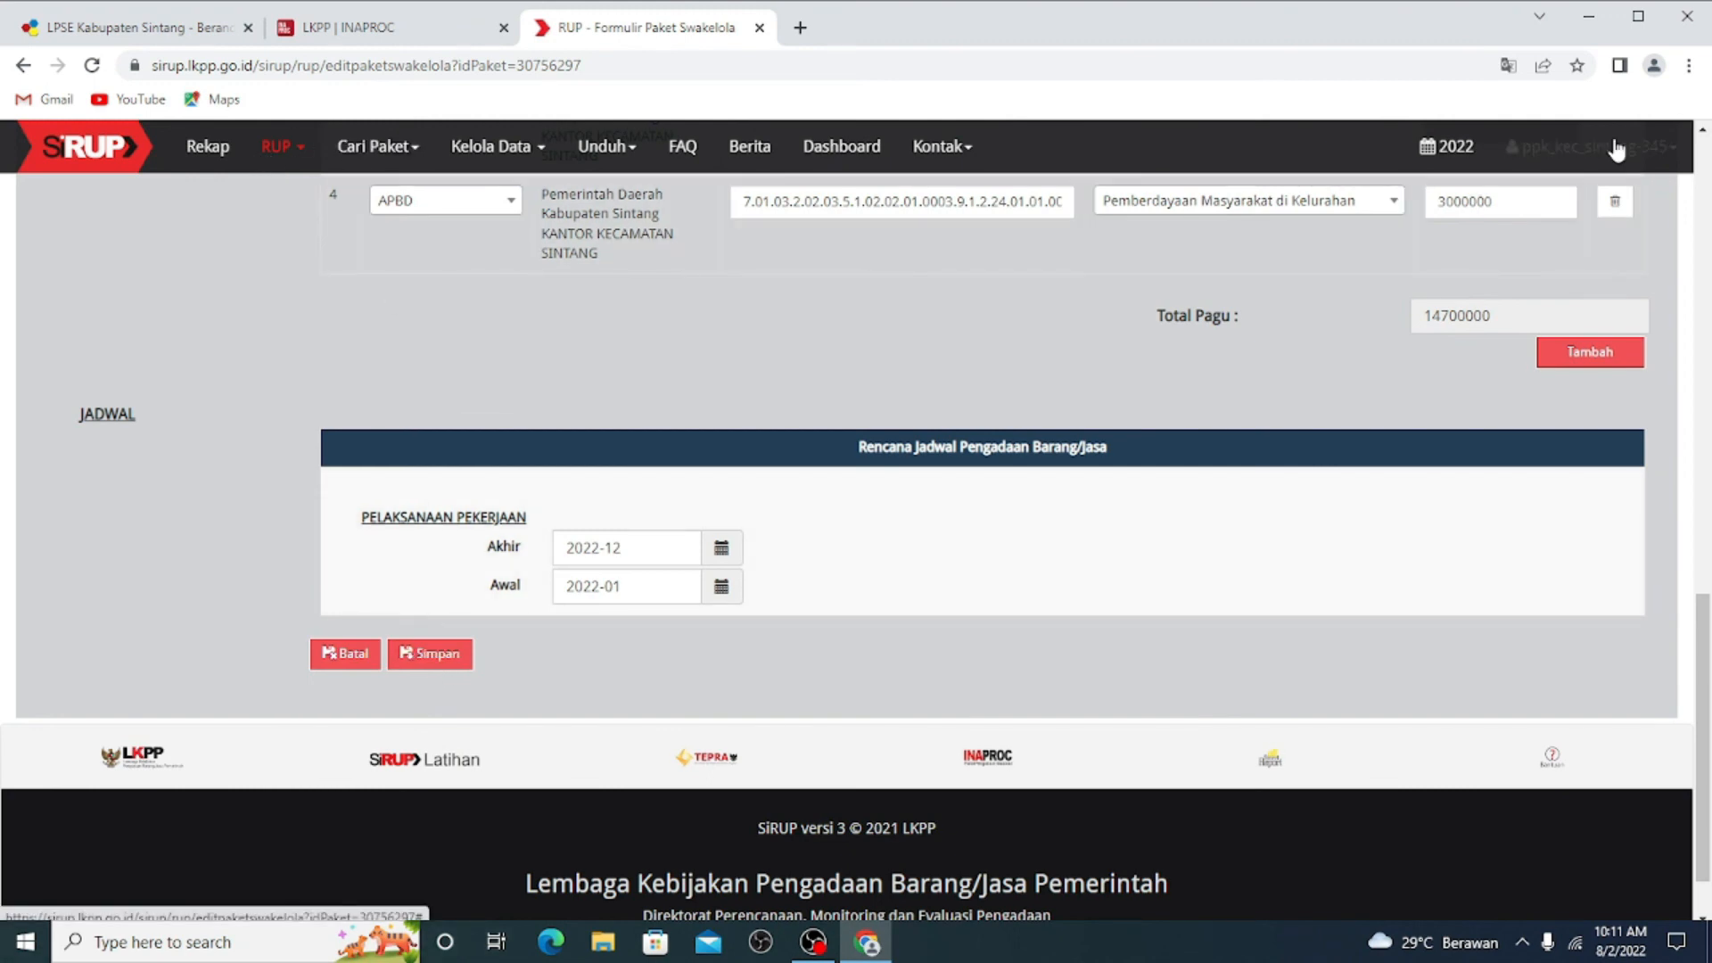
# List the Penyedia packages for all programs, kegiatan and sub-kegiatan.
pyautogui.click(281, 153)
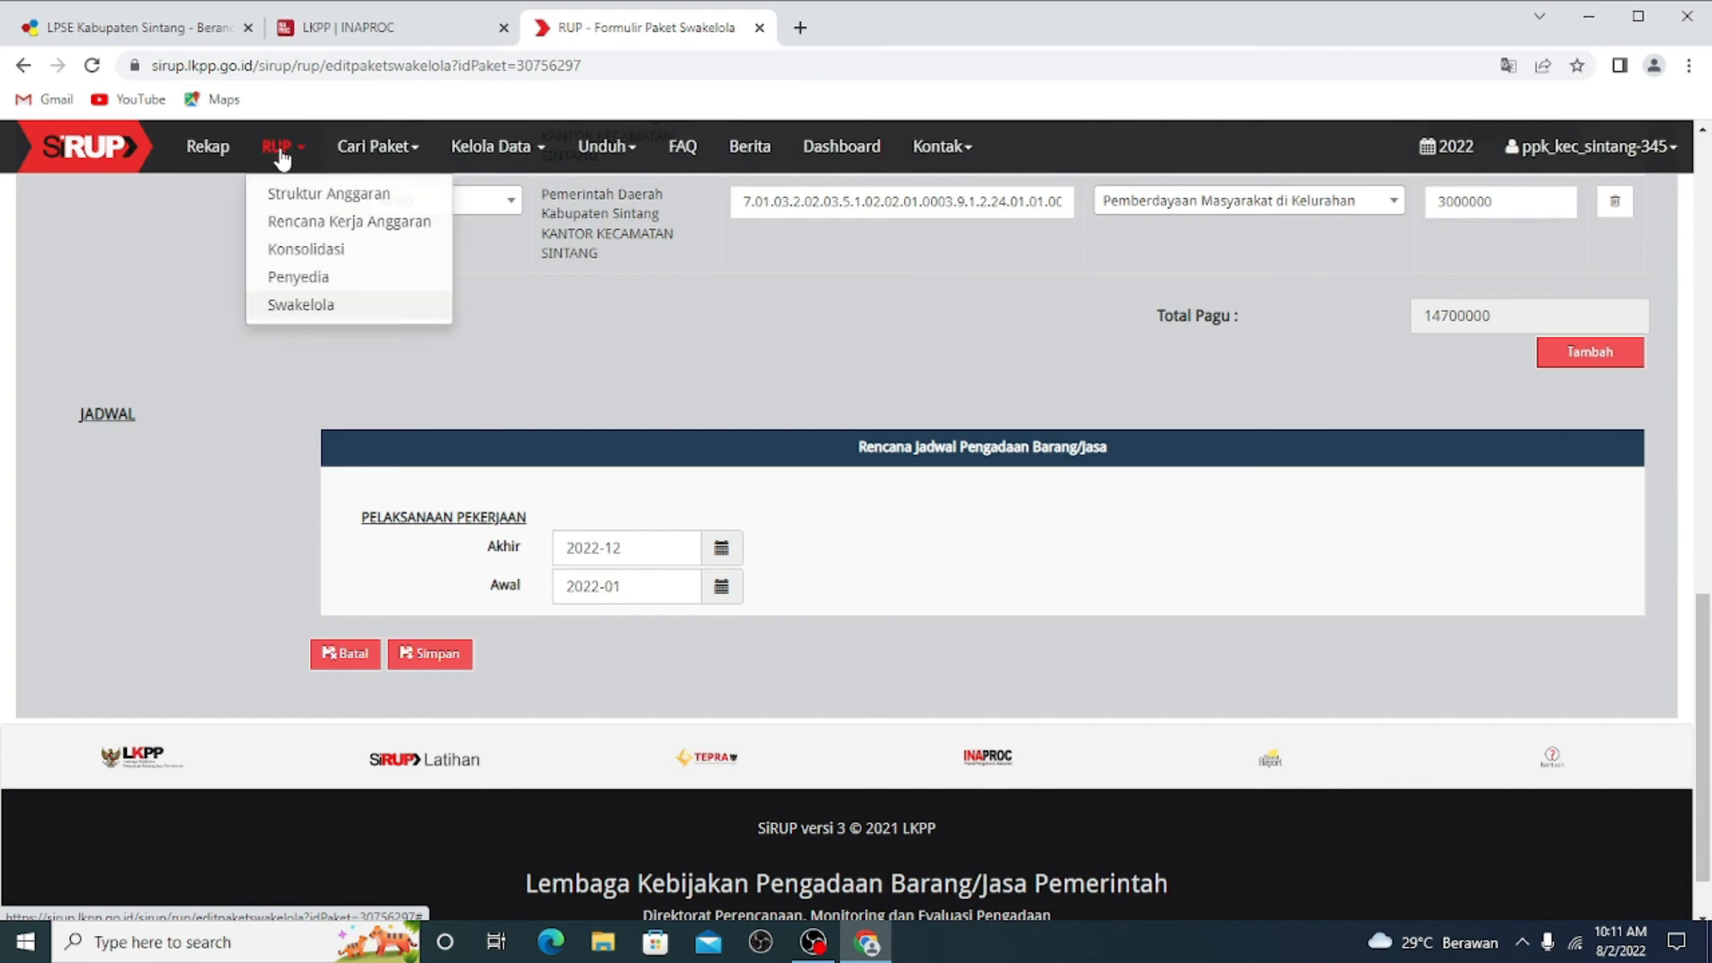
pyautogui.click(285, 275)
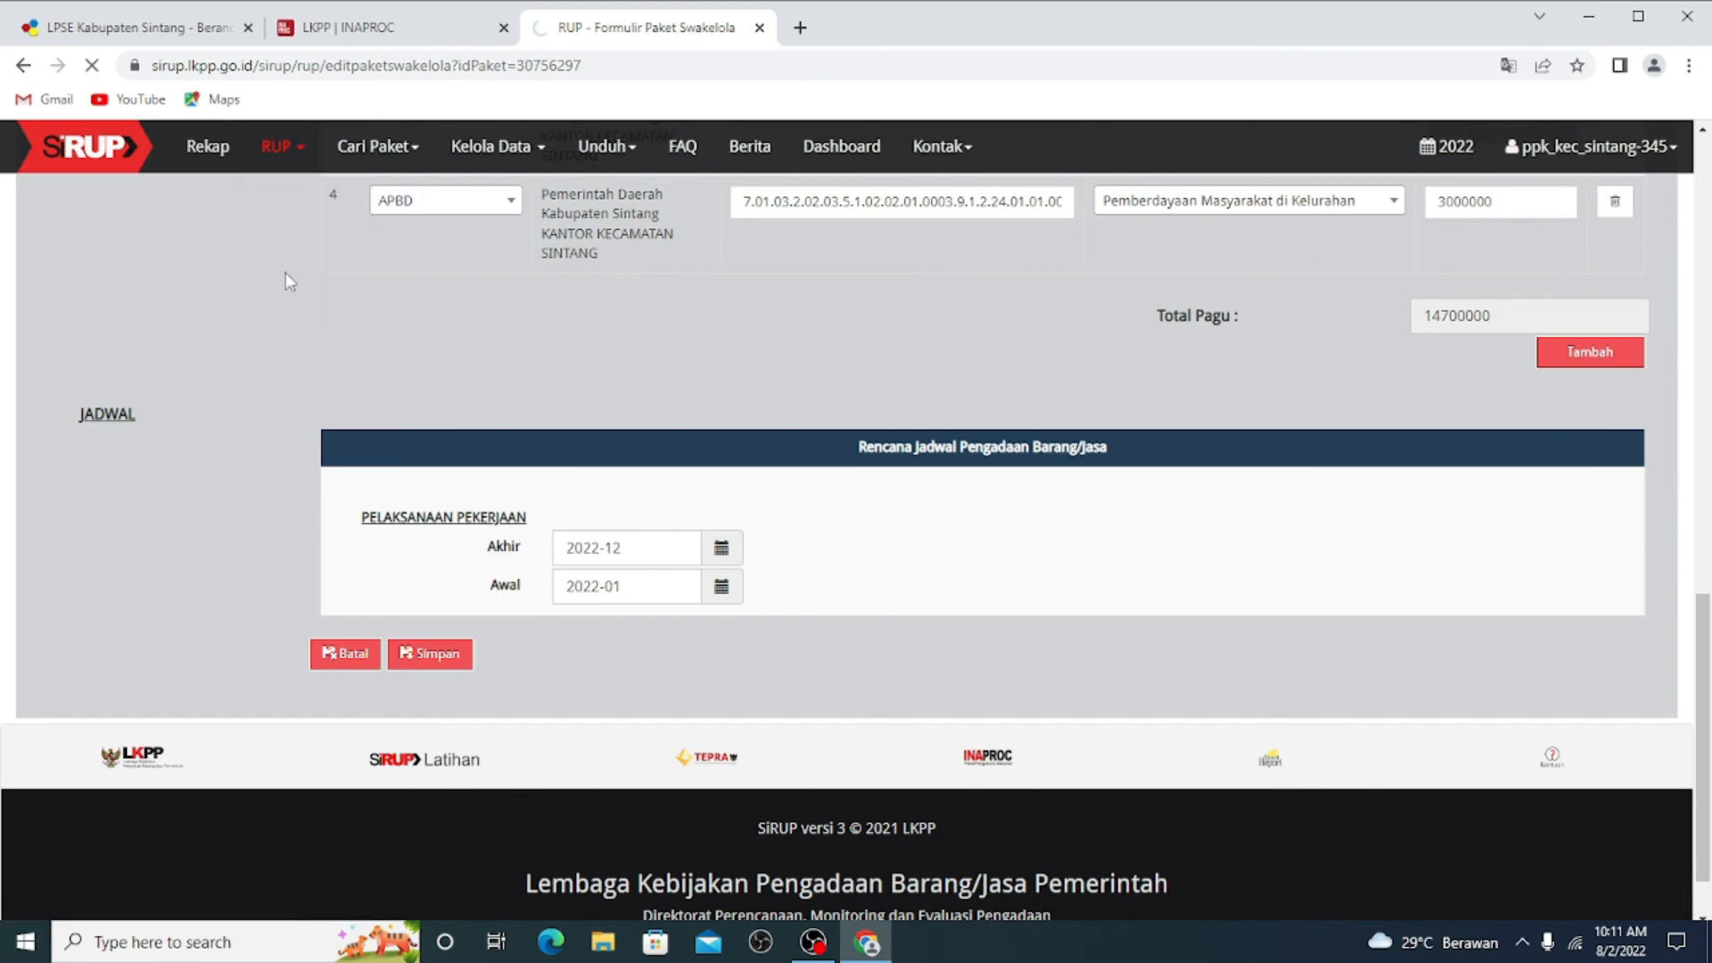
pyautogui.click(129, 398)
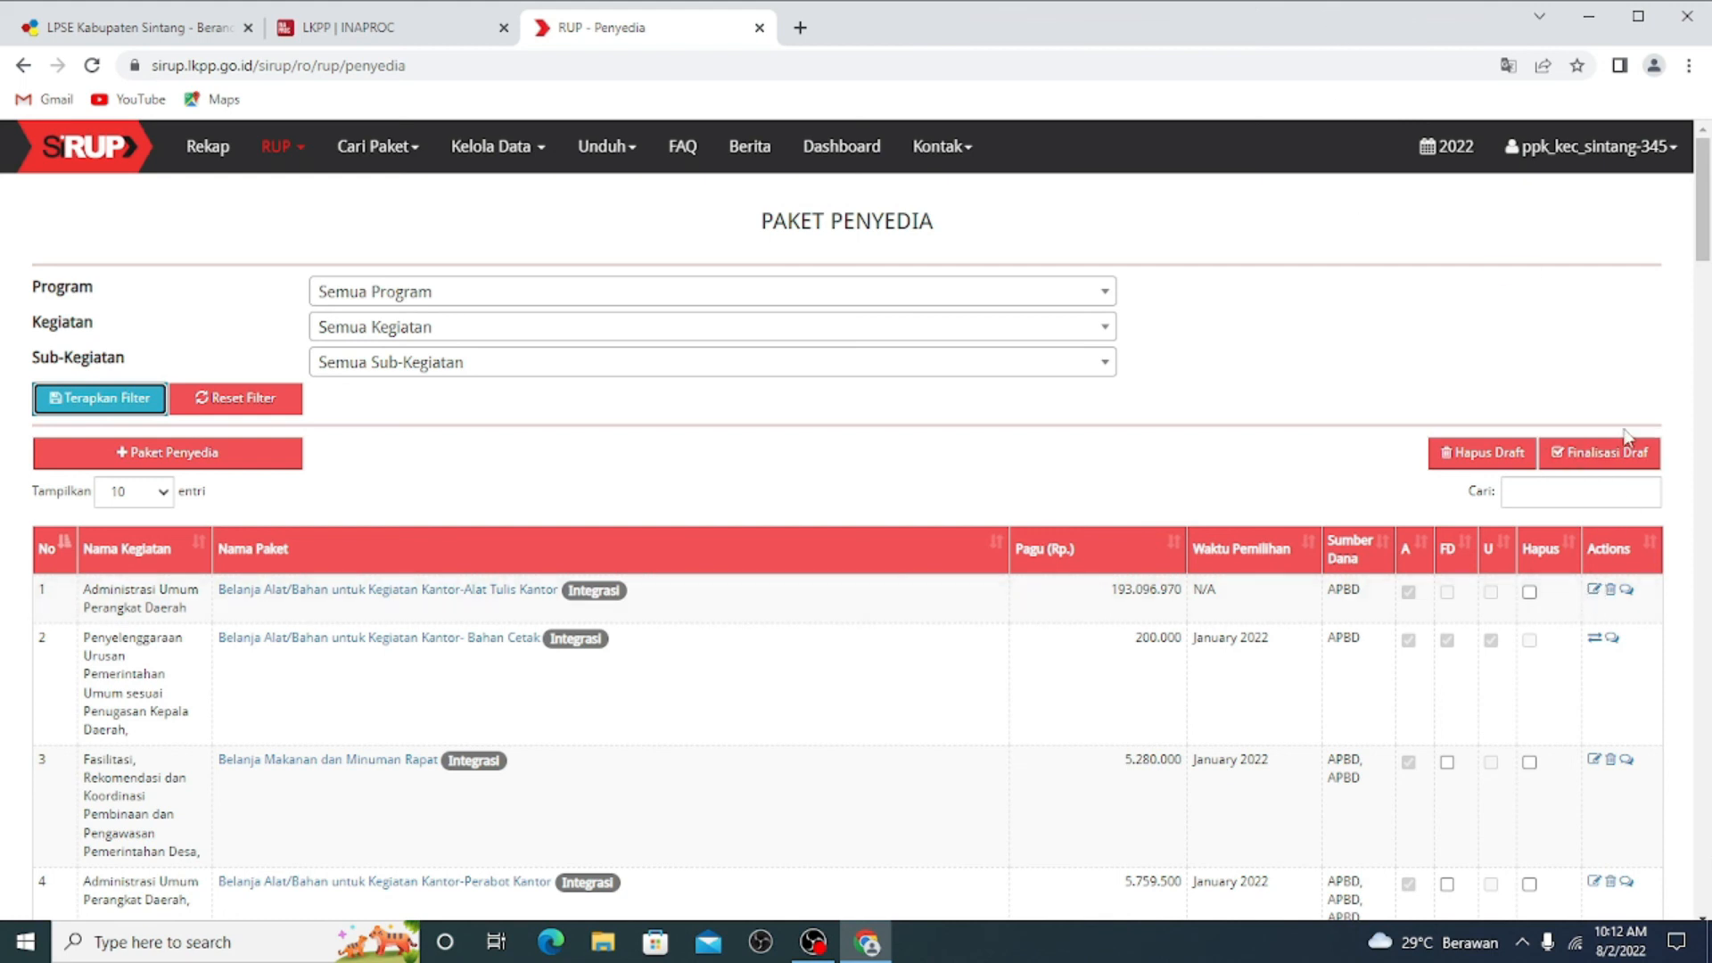
# Mark the third package, Belanja Makanan dan Minuman Rapat, as FD and finalise its draft.
pyautogui.click(1450, 600)
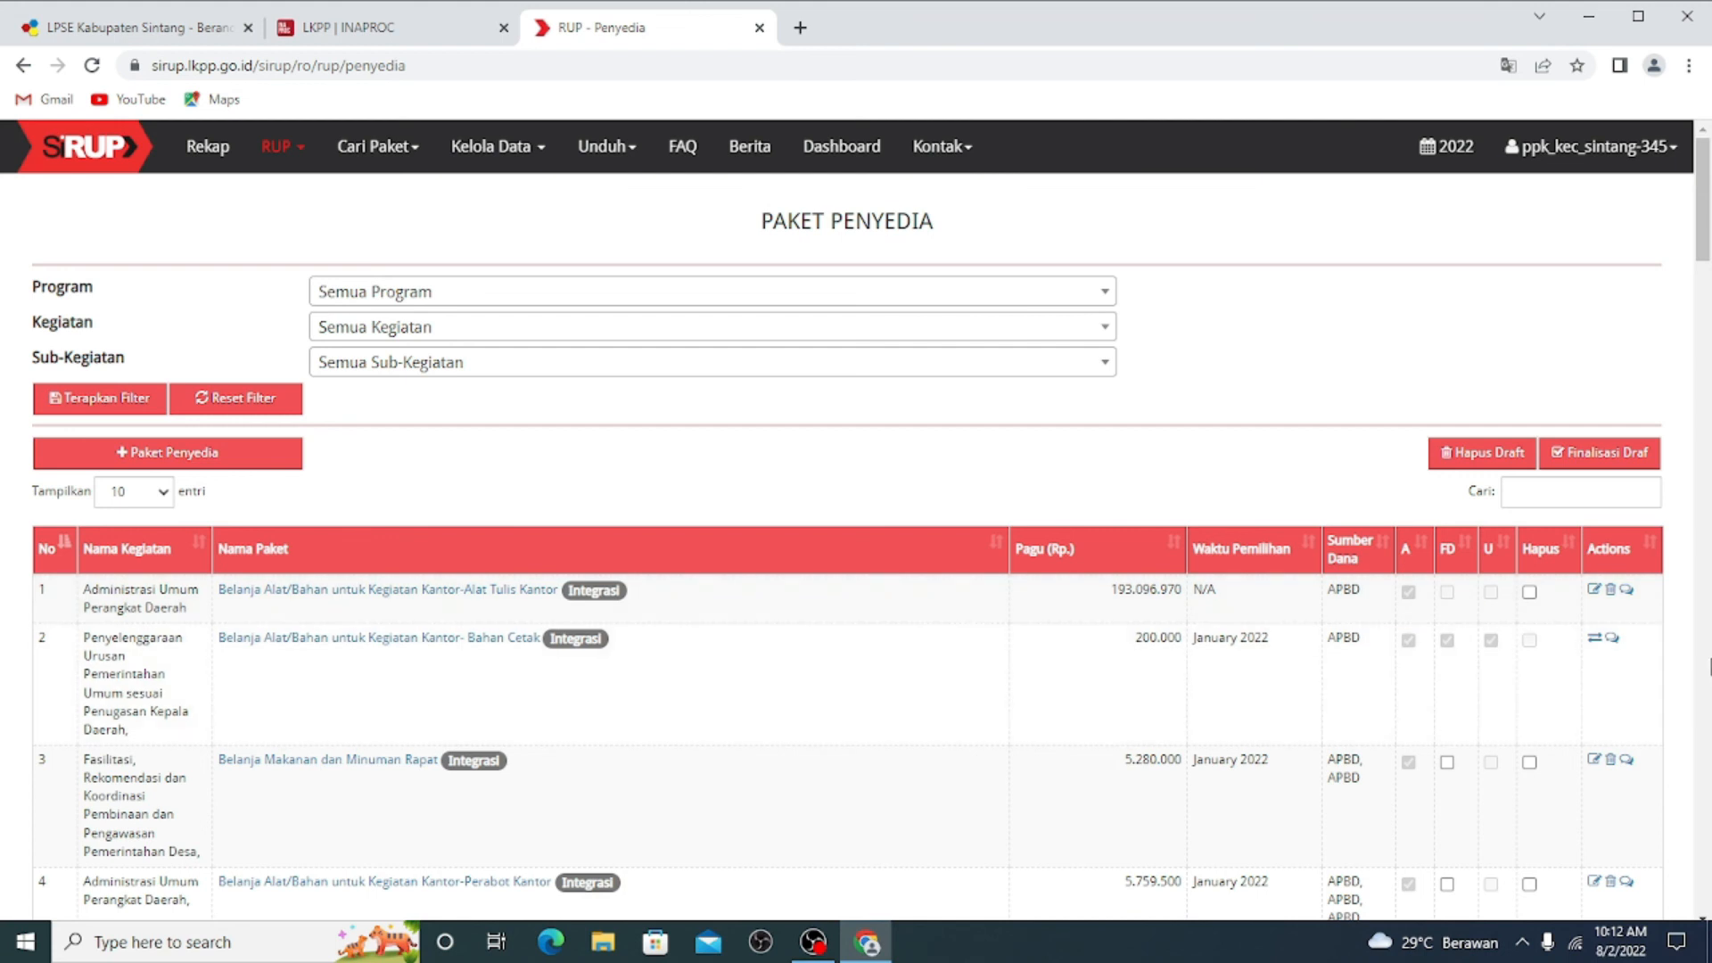
pyautogui.scroll(-1, 1709, 667)
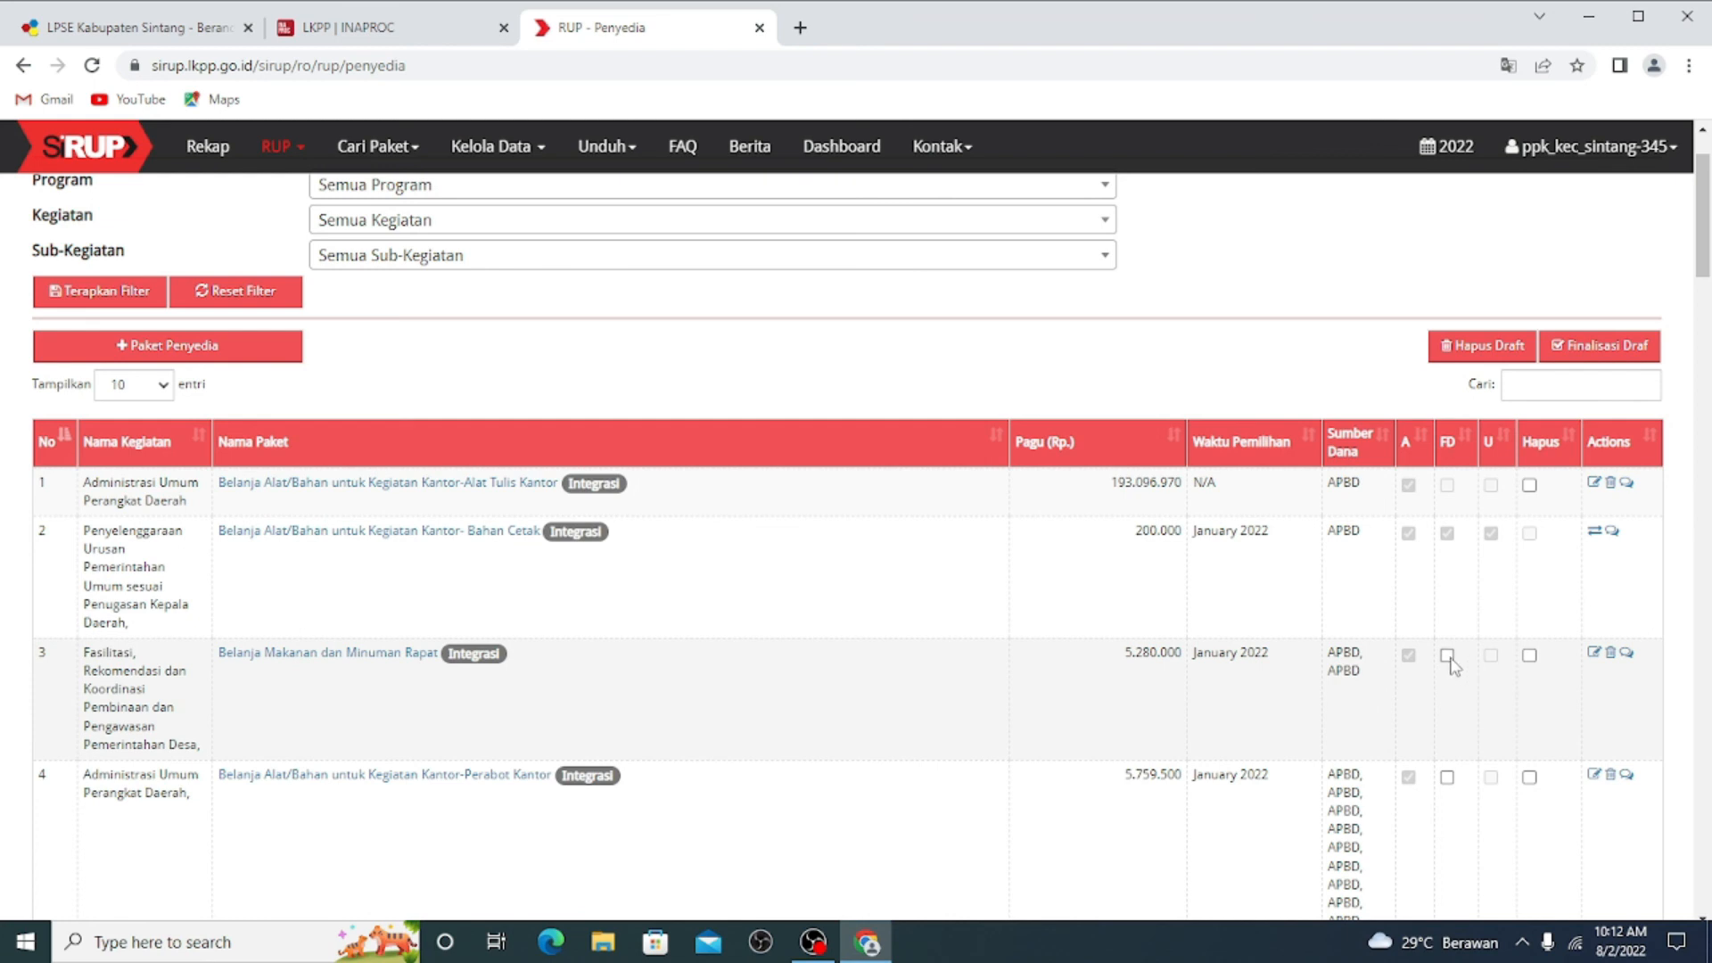
pyautogui.click(1630, 353)
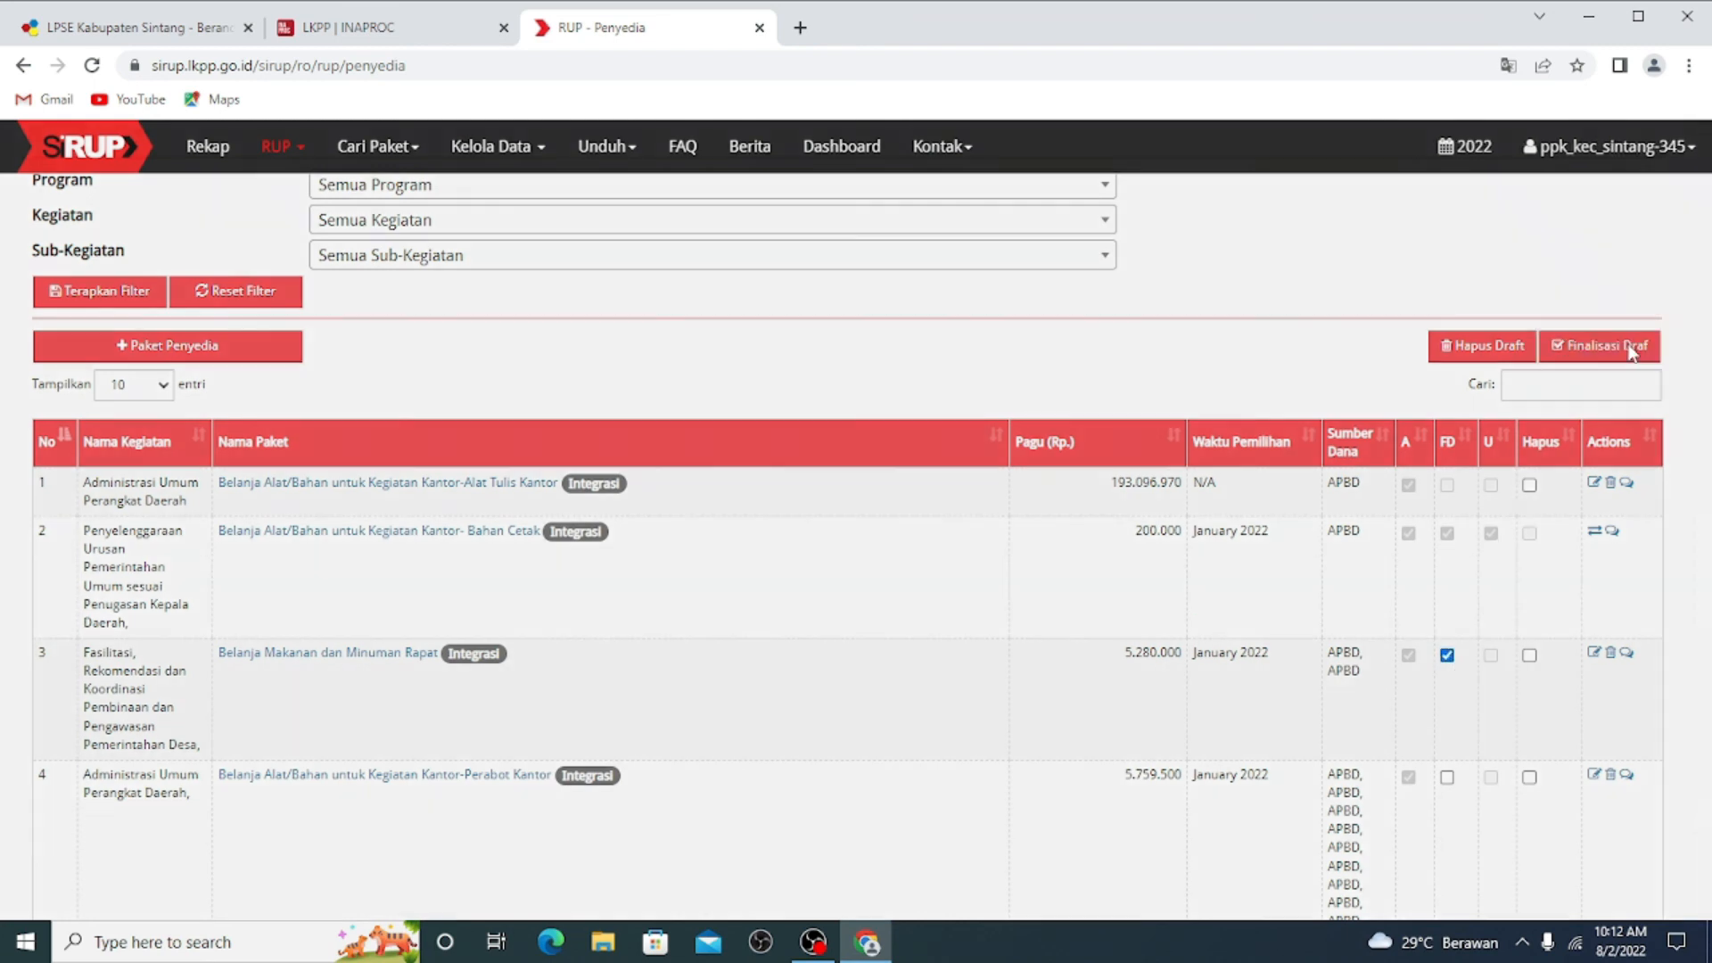
pyautogui.click(1067, 323)
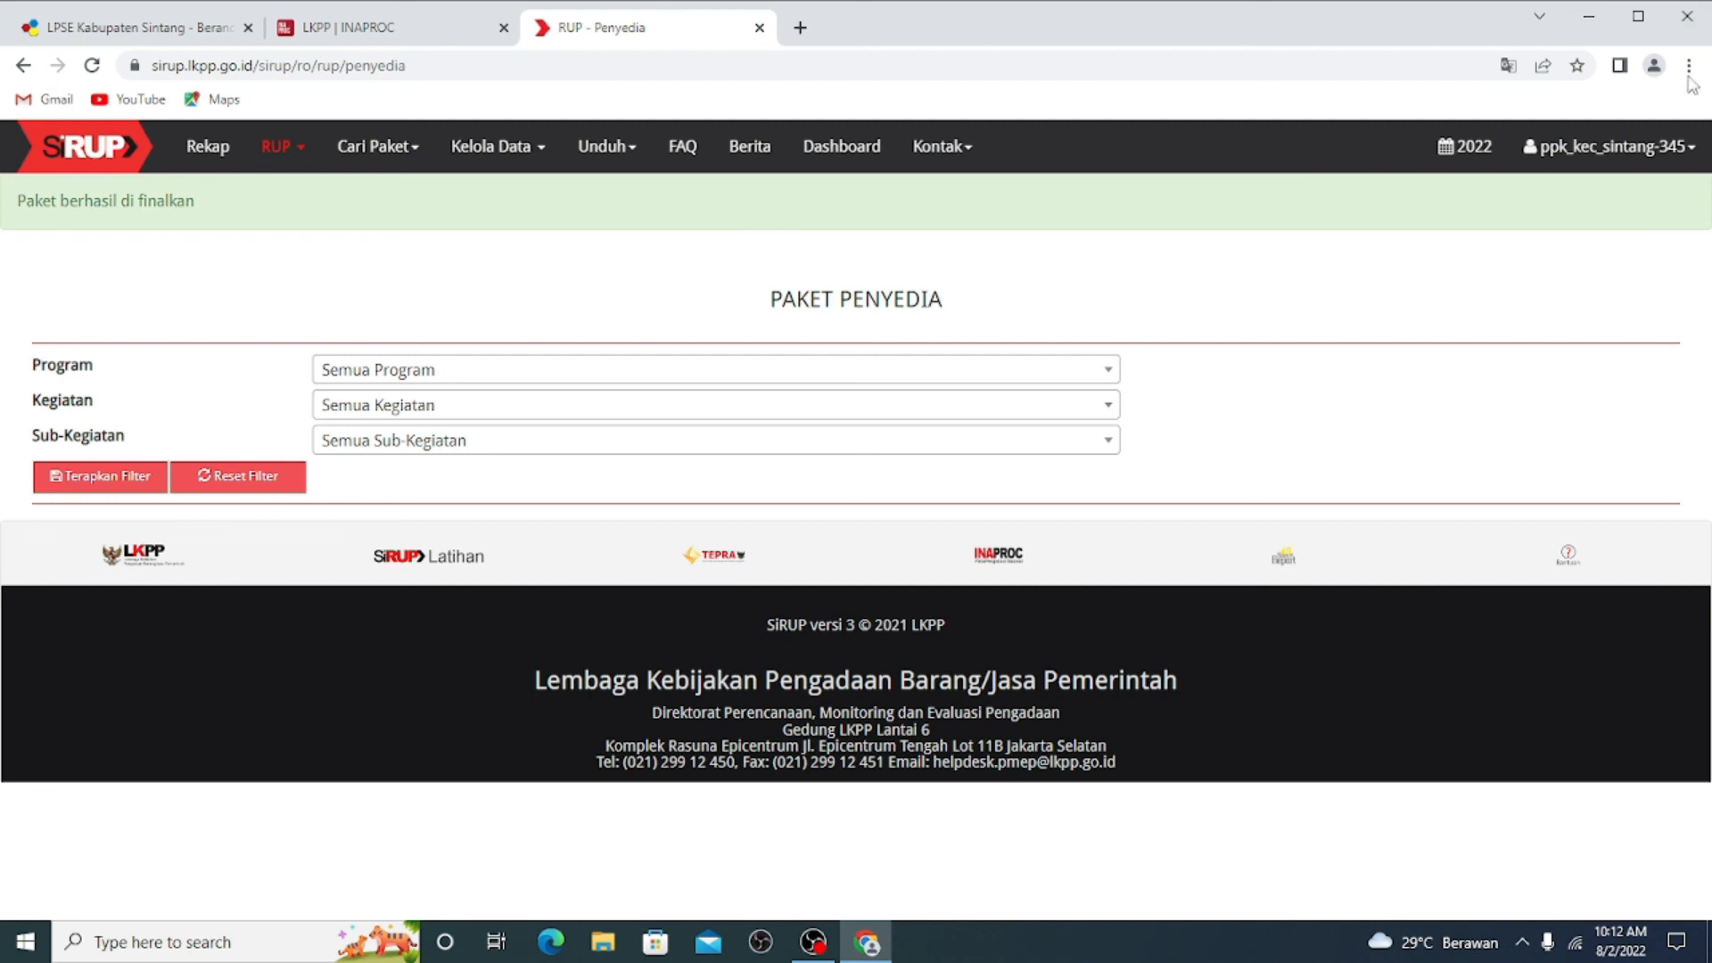
# Log out of the PPK account and sign in to SiRUP with the PA account.
pyautogui.click(1605, 147)
pyautogui.click(1613, 295)
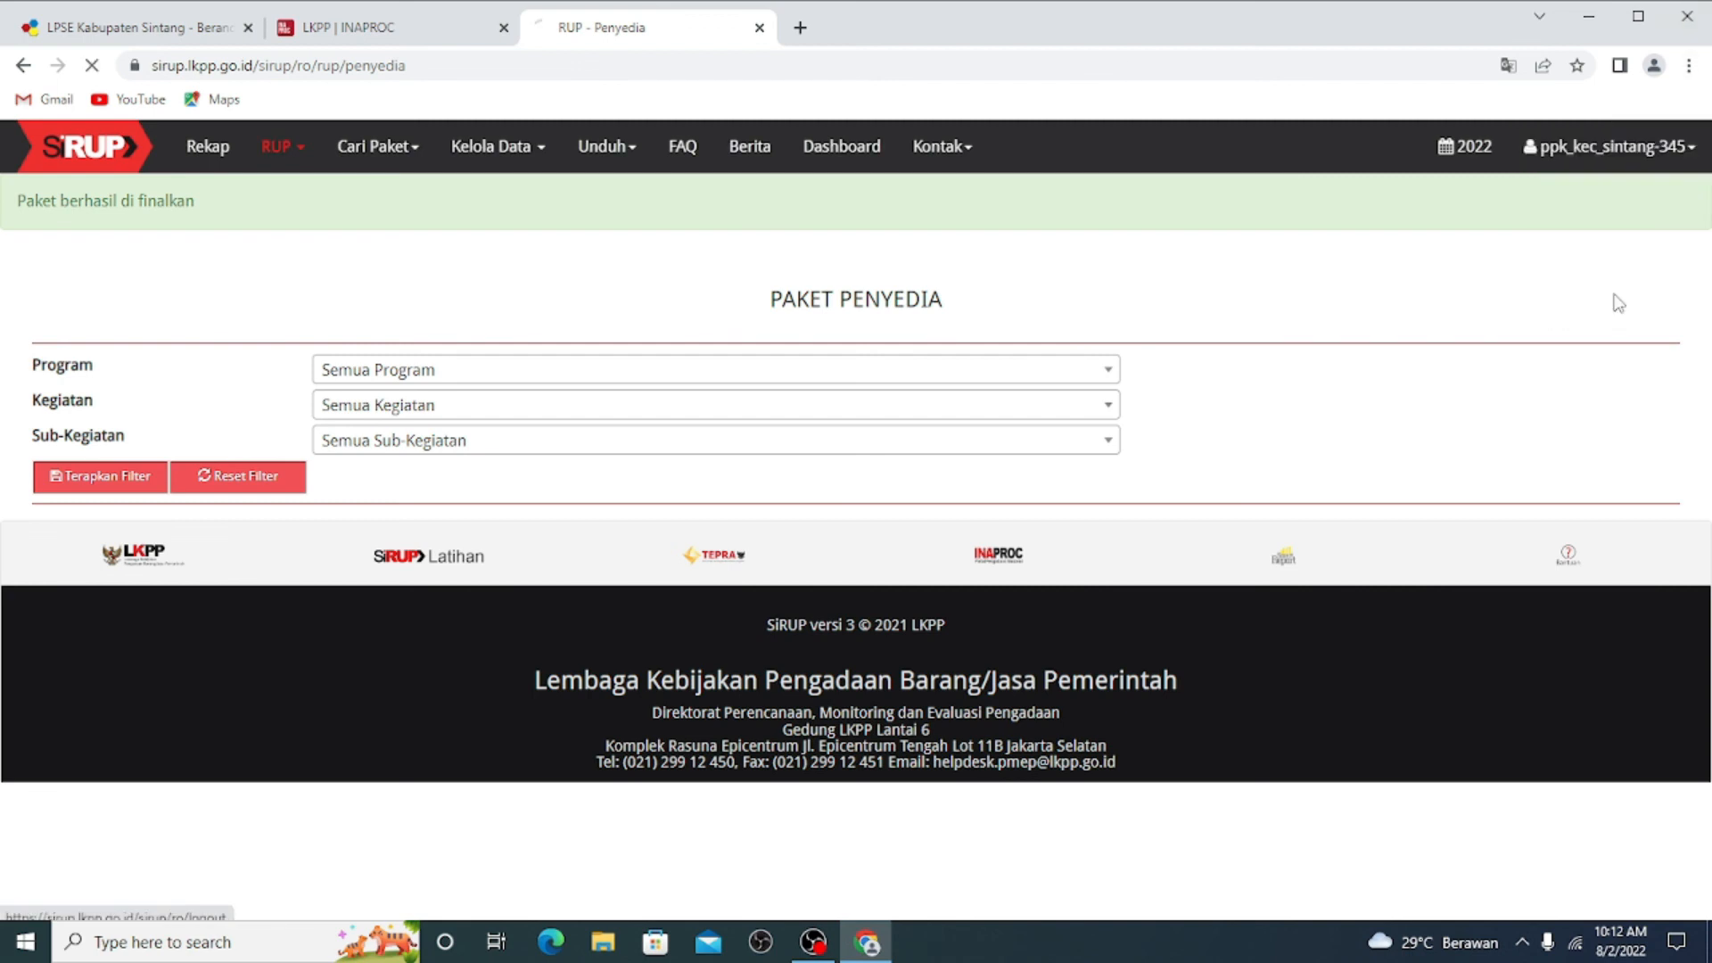
pyautogui.click(759, 445)
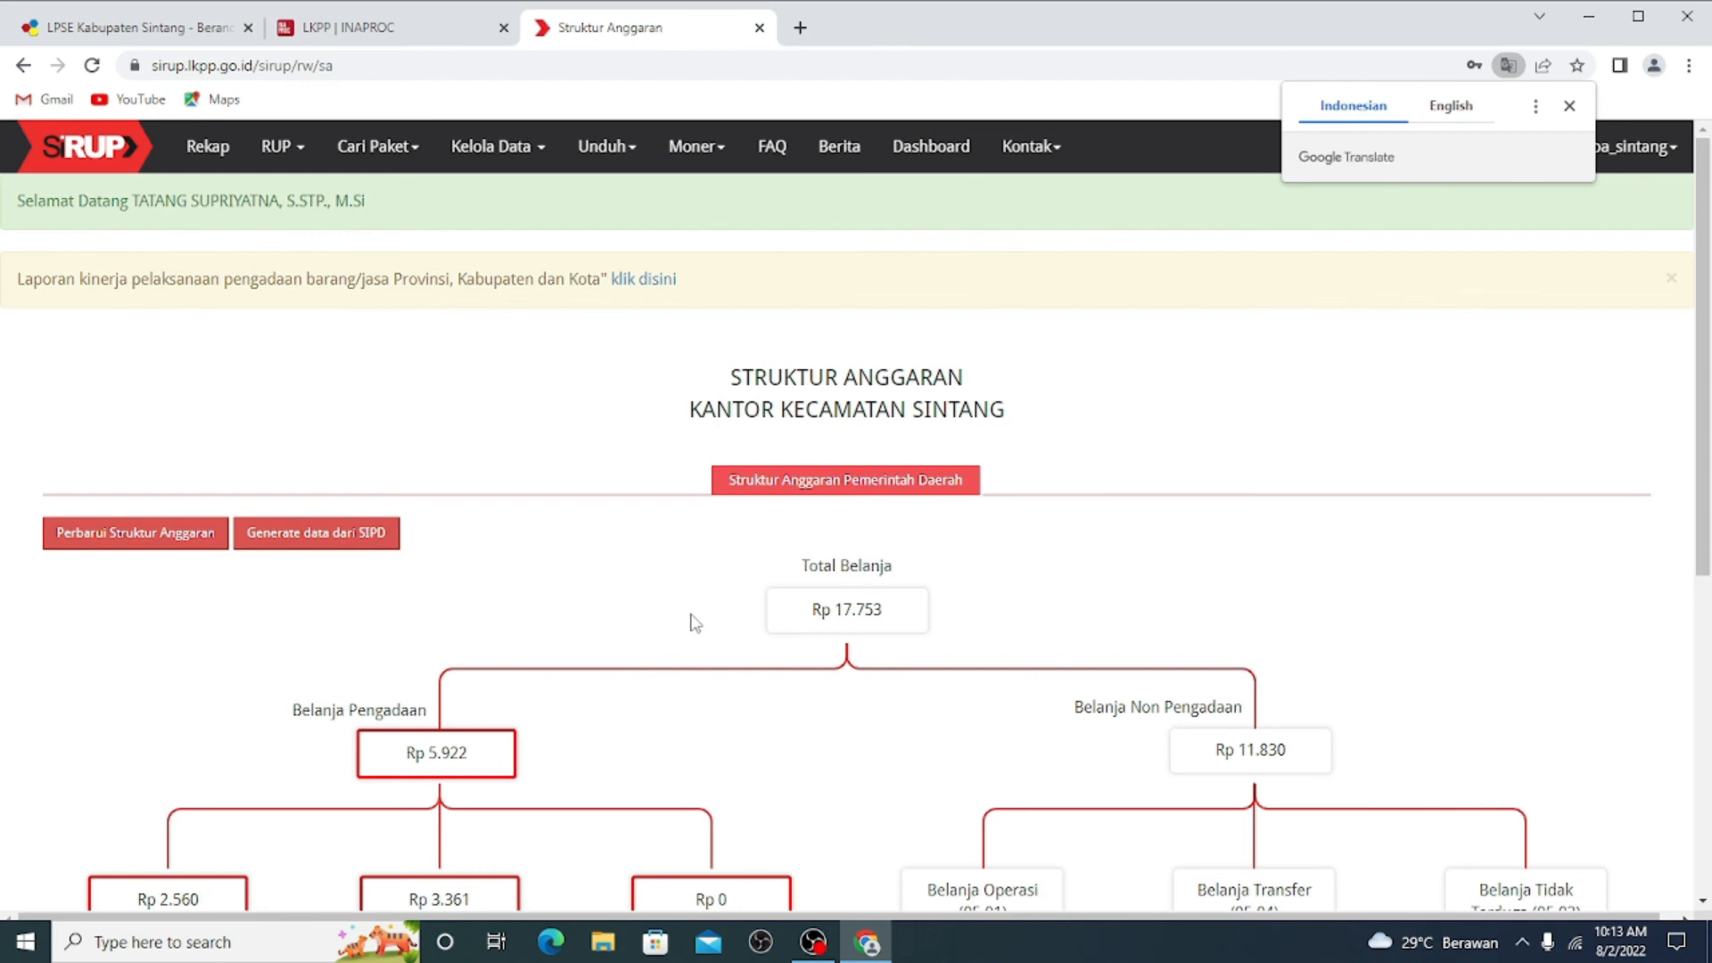
# Dismiss the translation offer and list the Penyedia packages for all programs, kegiatan and sub-kegiatan in the PA account.
pyautogui.scroll(-1, 694, 622)
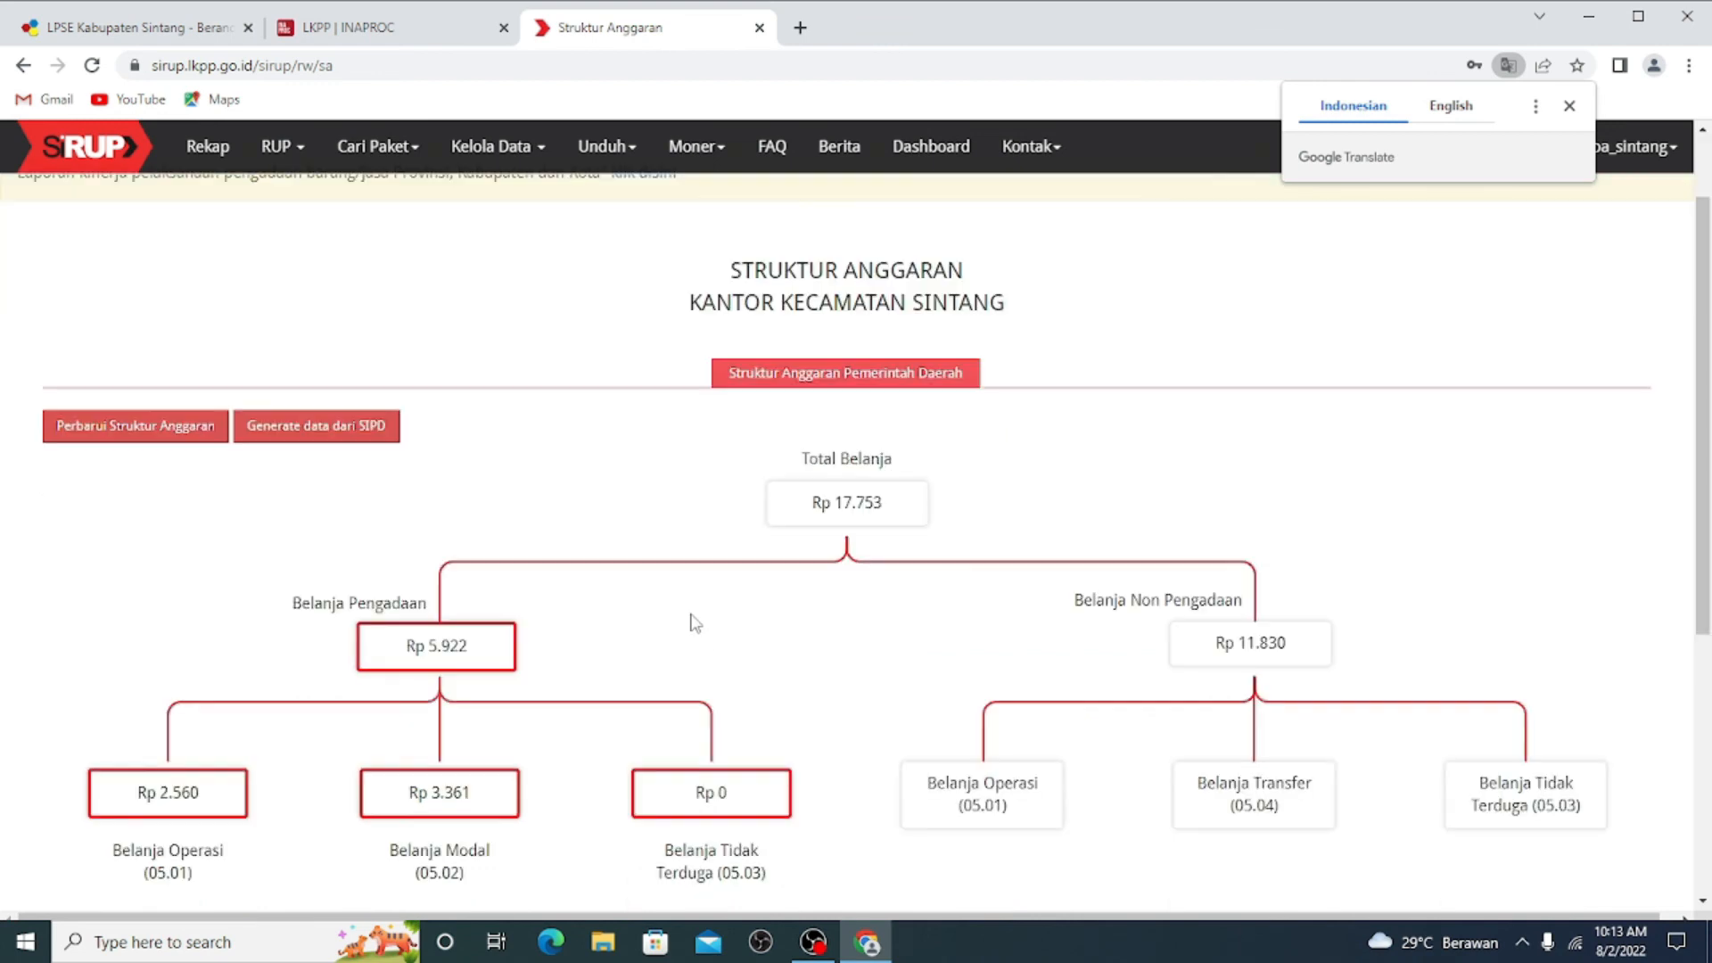
pyautogui.click(1569, 106)
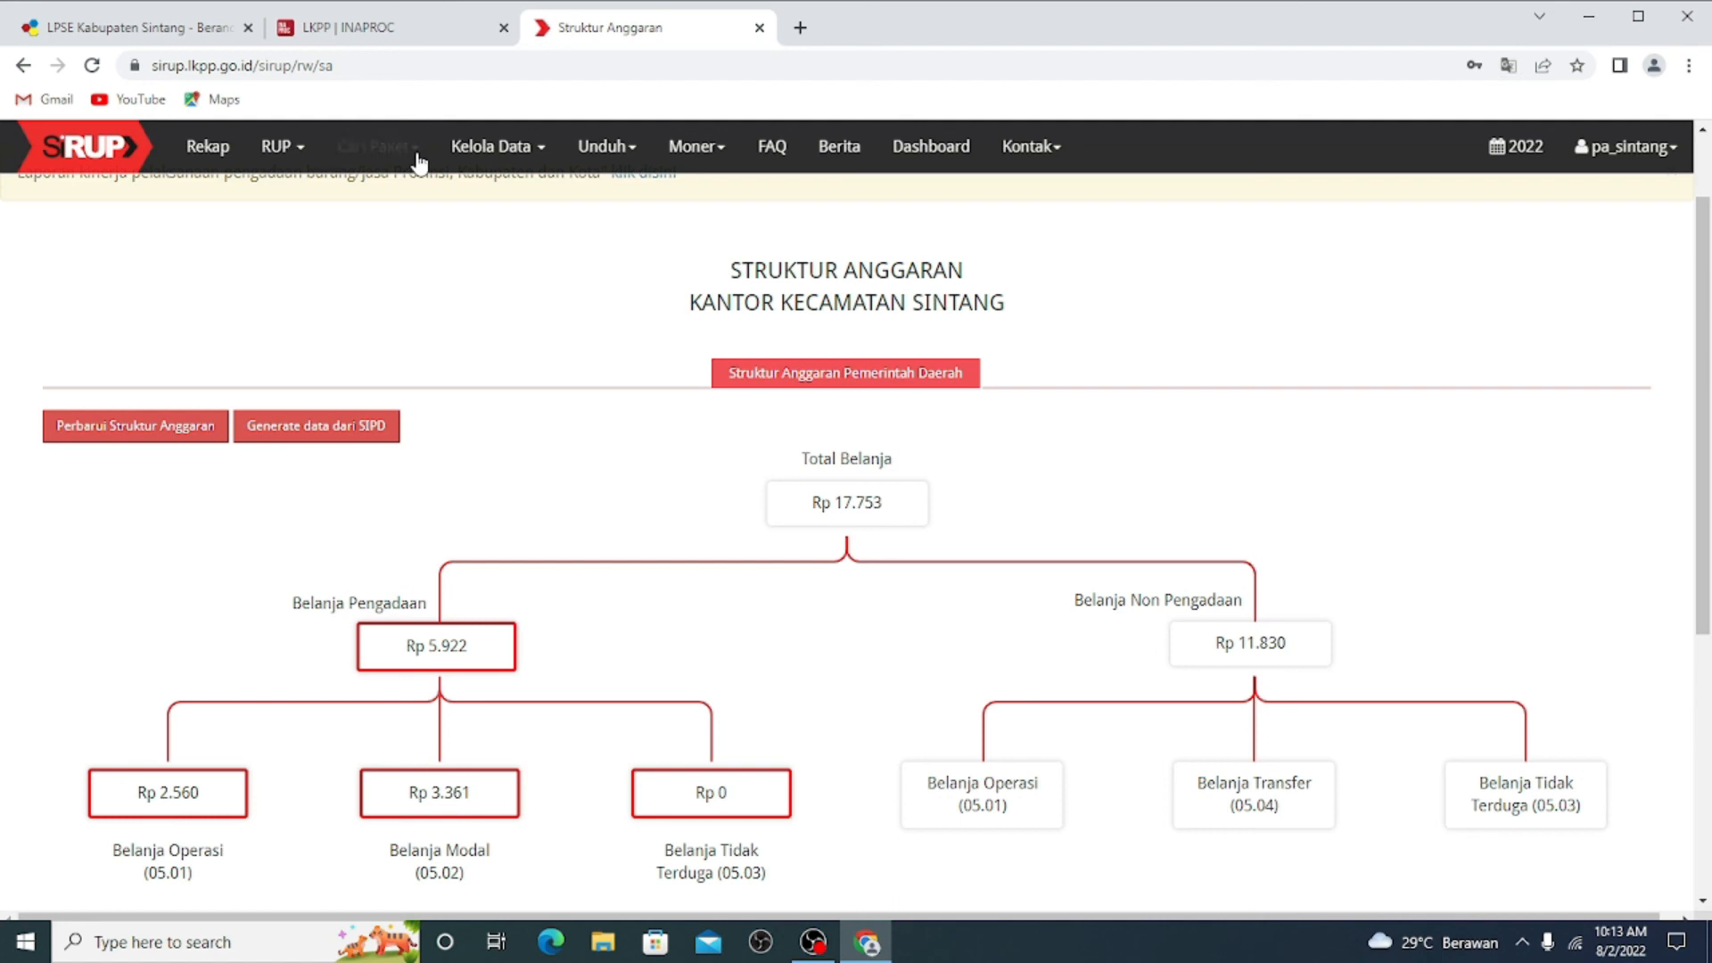
pyautogui.click(303, 150)
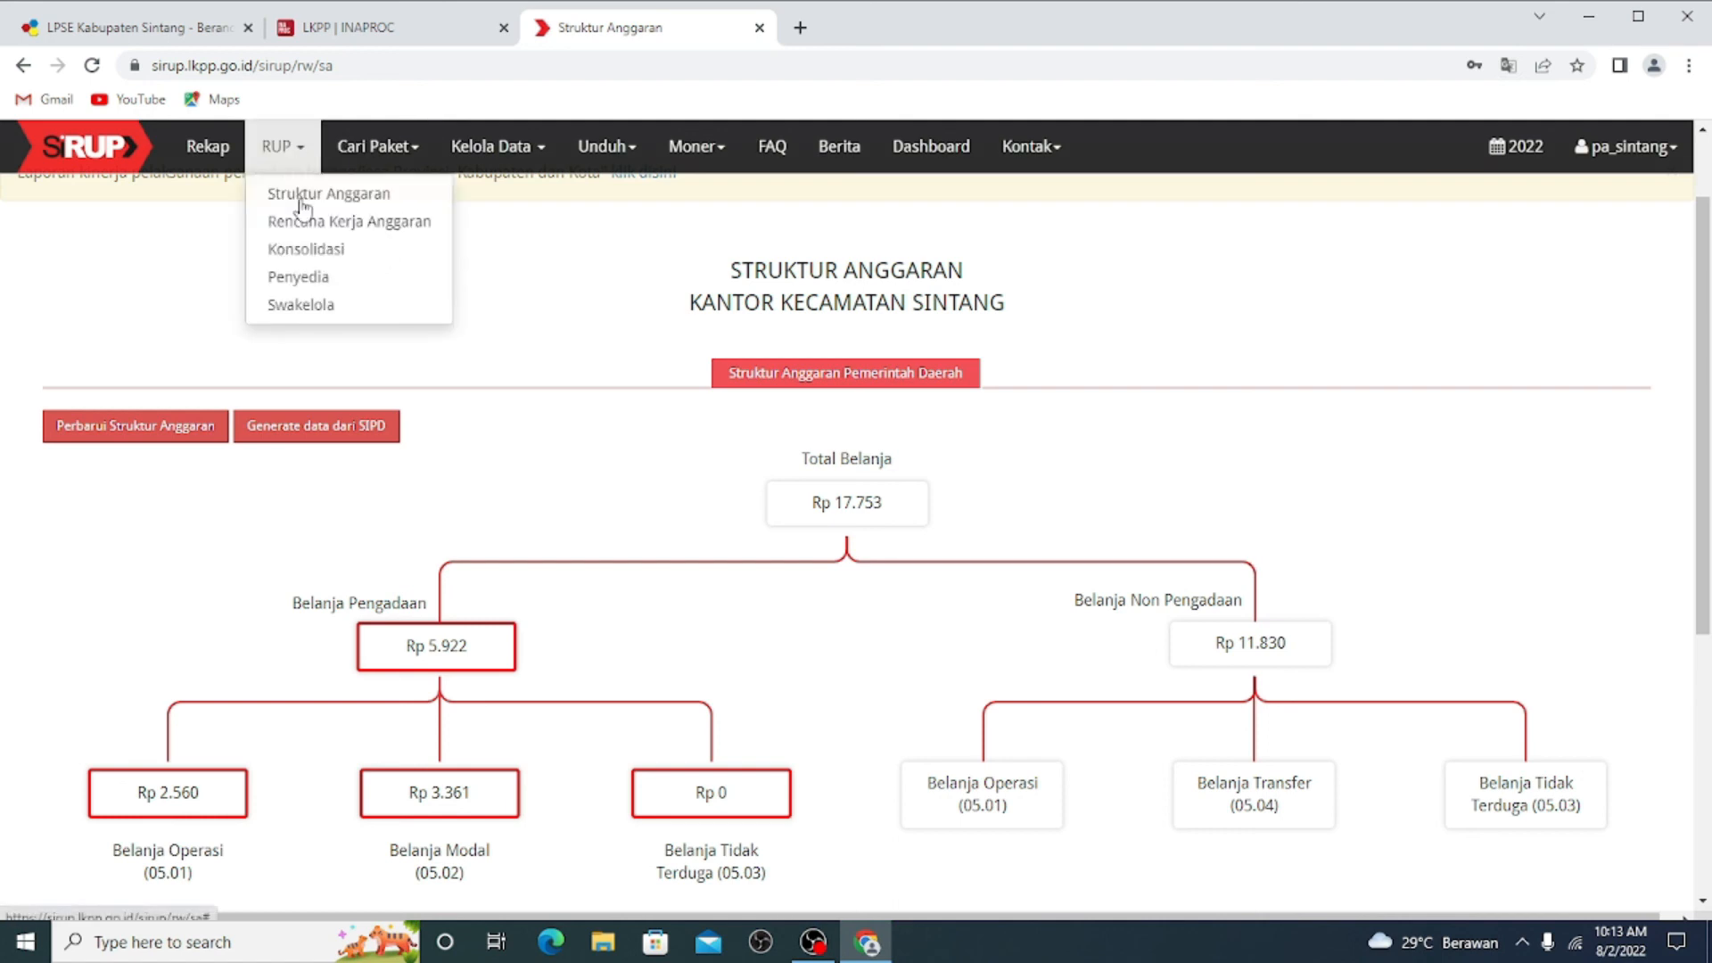
pyautogui.click(303, 275)
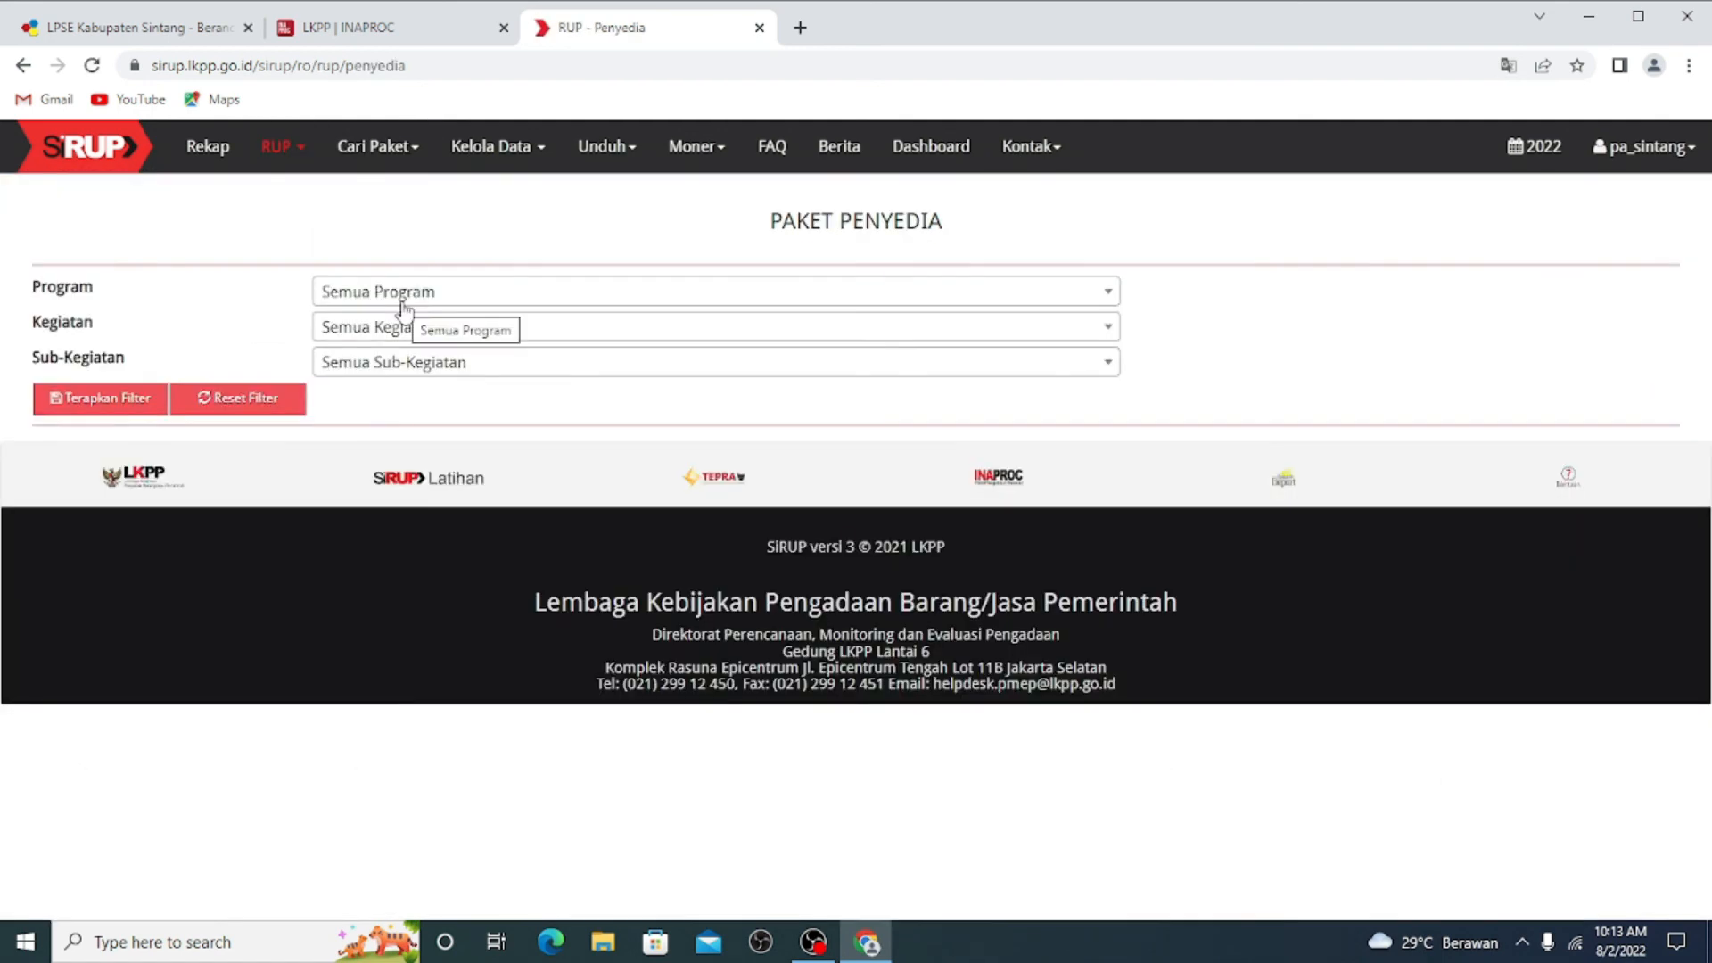
pyautogui.click(86, 408)
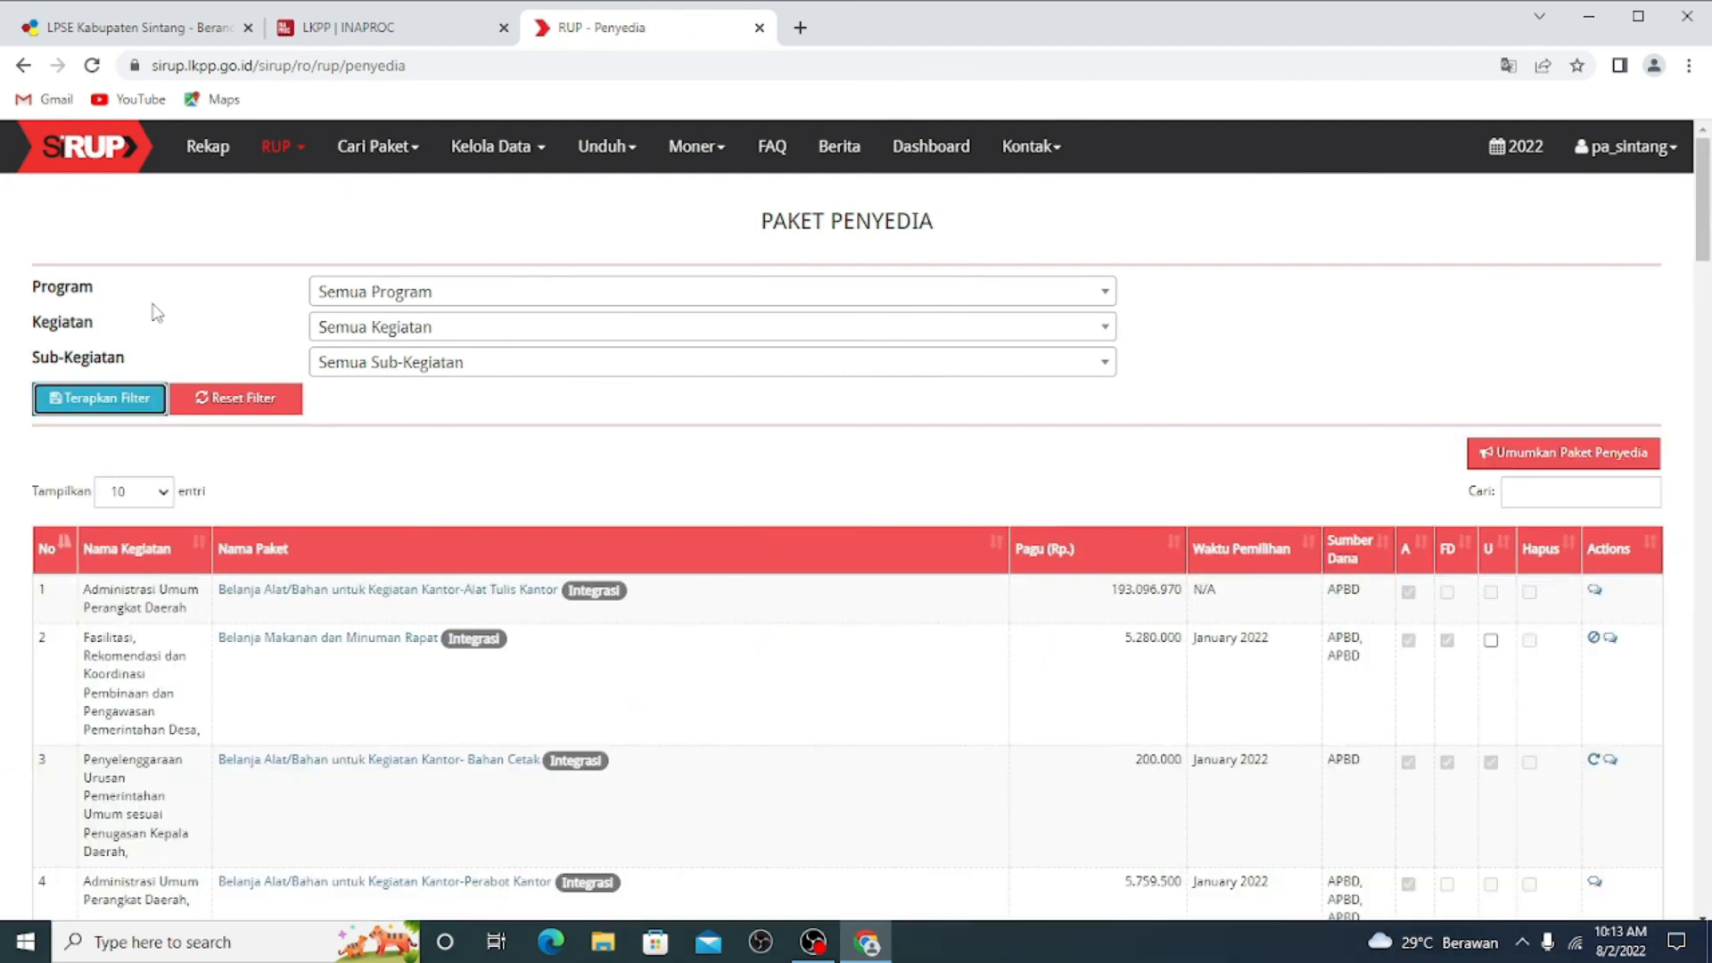
# Mark the second package, Belanja Makanan dan Minuman Rapat, as U and announce it as a Penyedia package.
pyautogui.click(1494, 641)
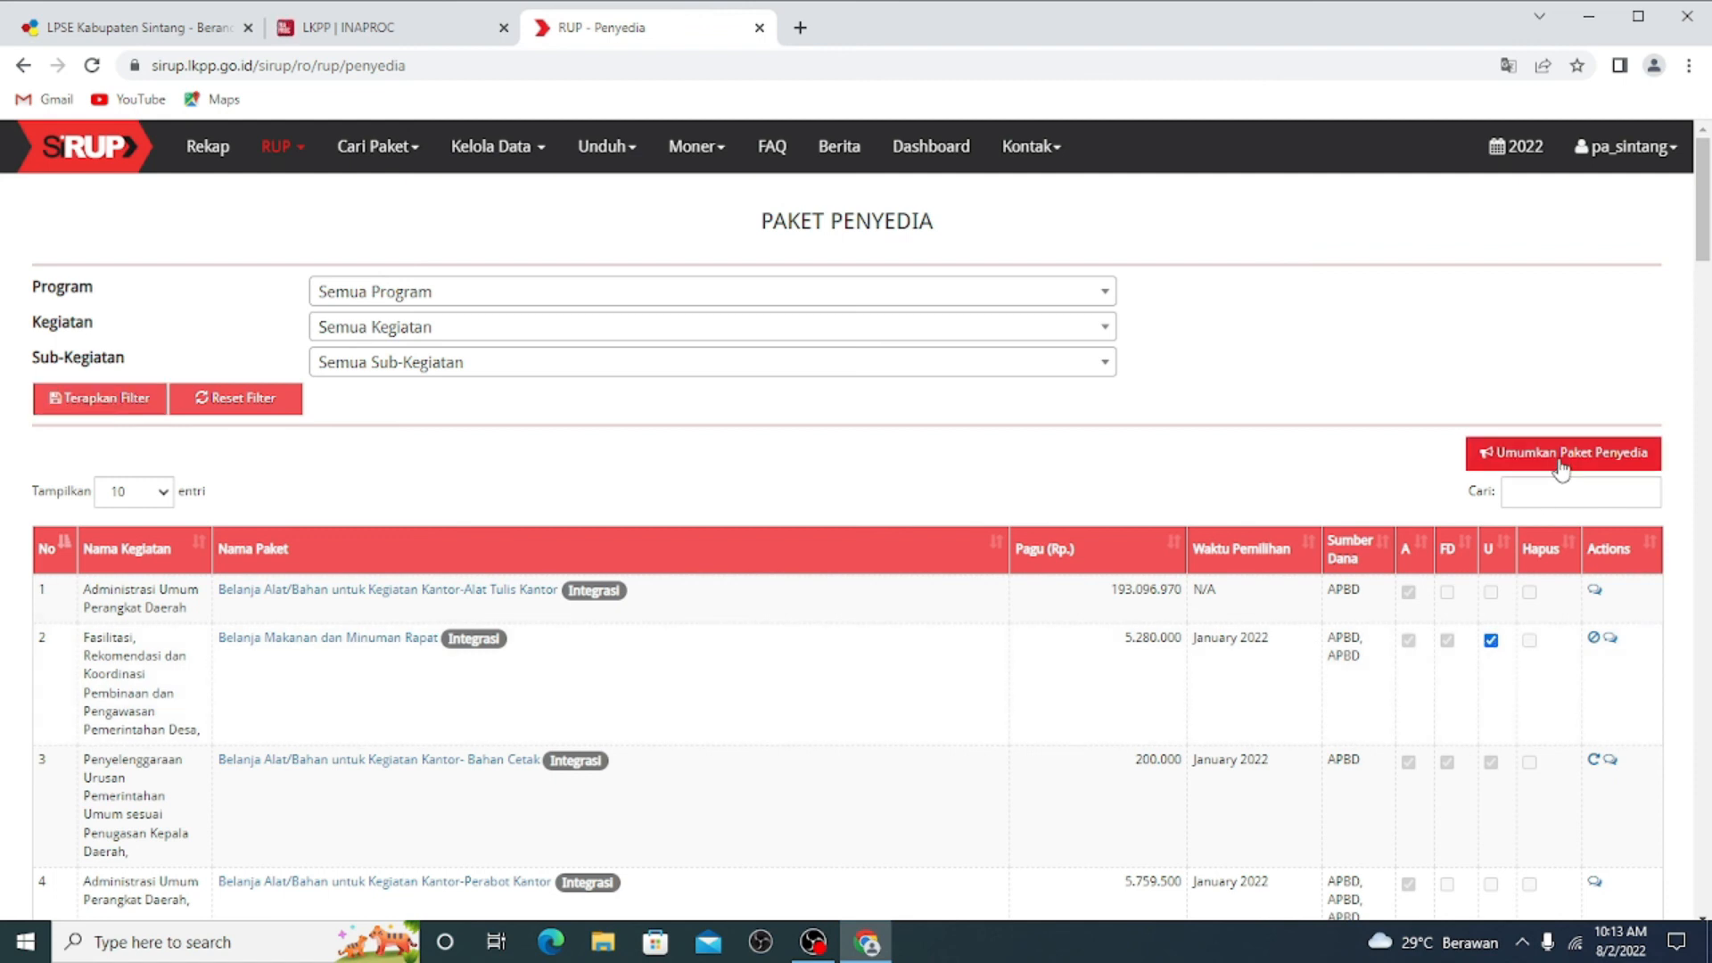
pyautogui.click(1561, 462)
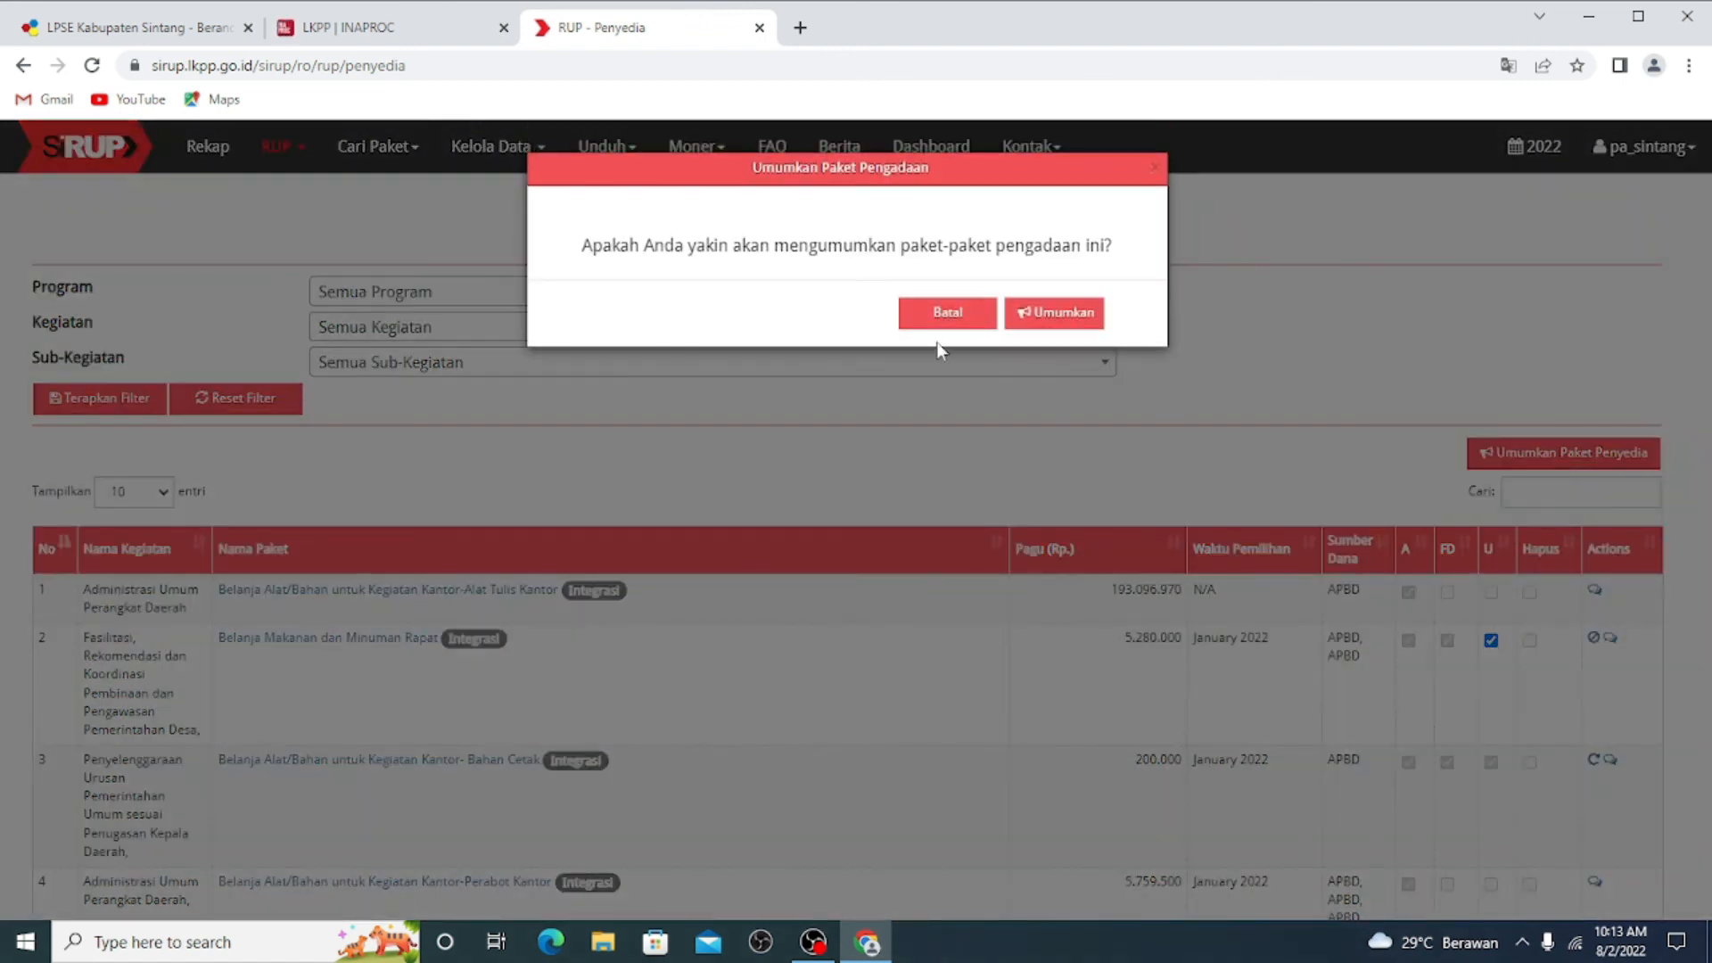
pyautogui.click(1079, 319)
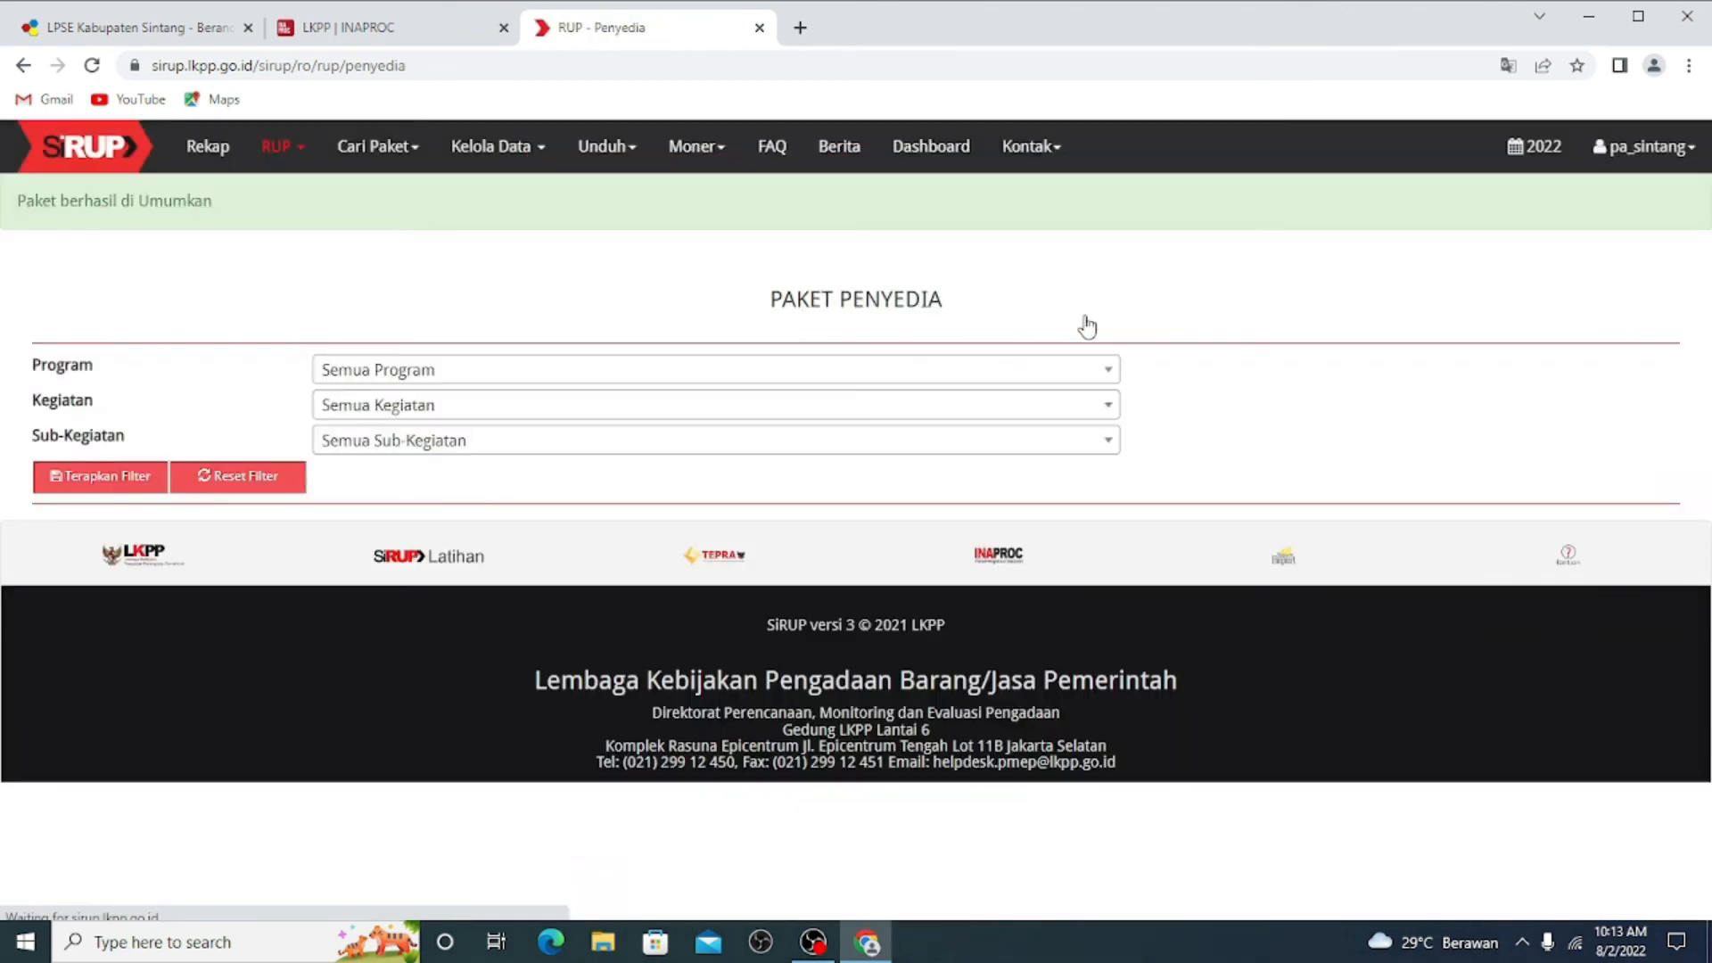
# Log out of the PA account.
pyautogui.click(1658, 148)
pyautogui.click(1588, 330)
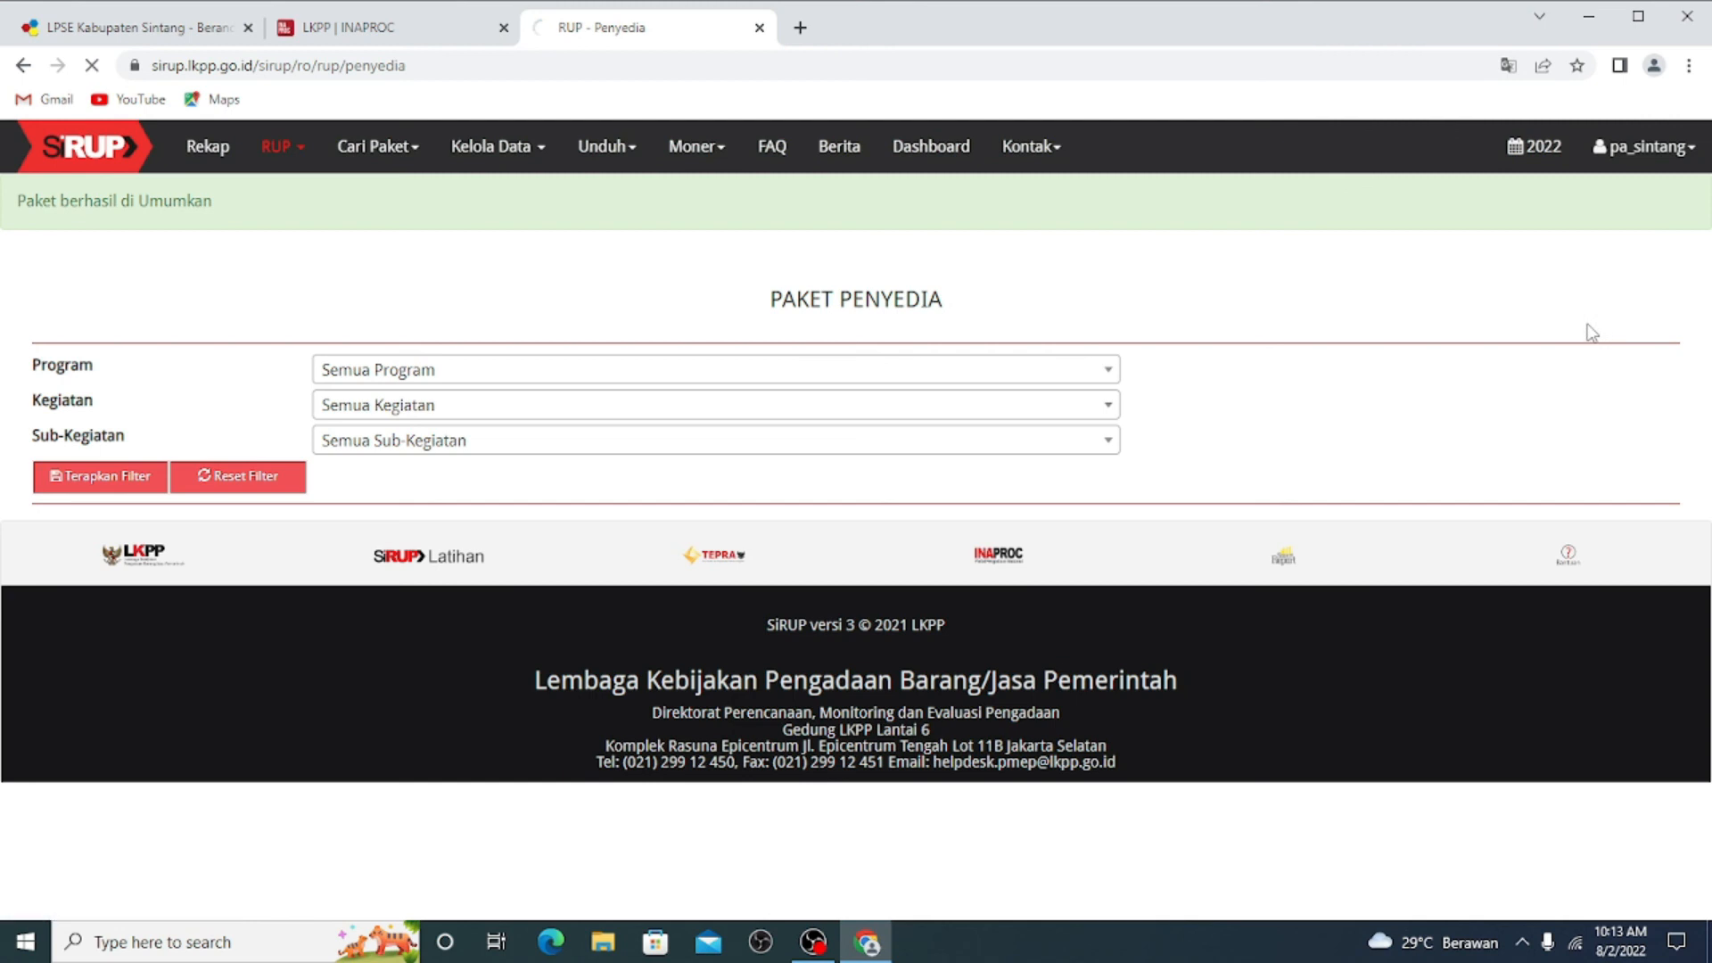